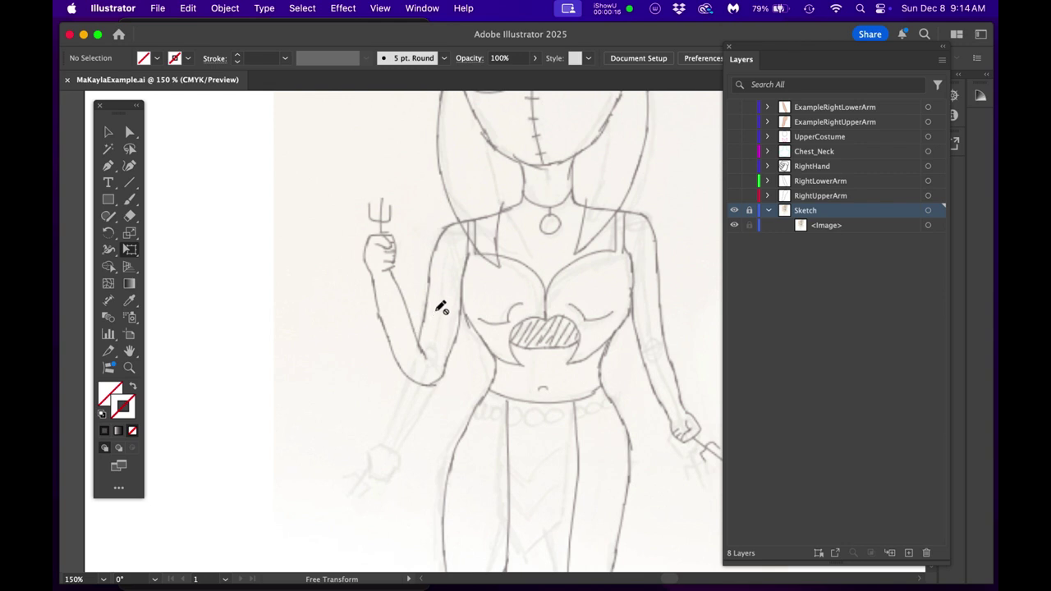
Examine the arms and torso of the traced figure and check the Sketch layer's visibility and lock
{"action": "scroll", "coordinate": [496, 302], "scroll_direction": "down", "scroll_amount": 2}
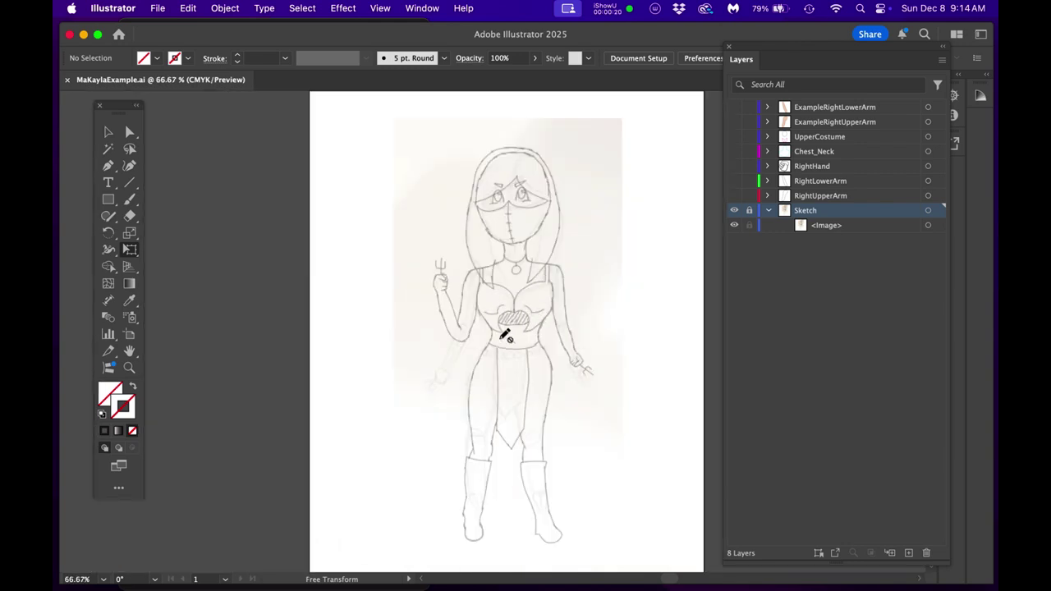
{"action": "scroll", "coordinate": [509, 320], "scroll_direction": "up", "scroll_amount": 2}
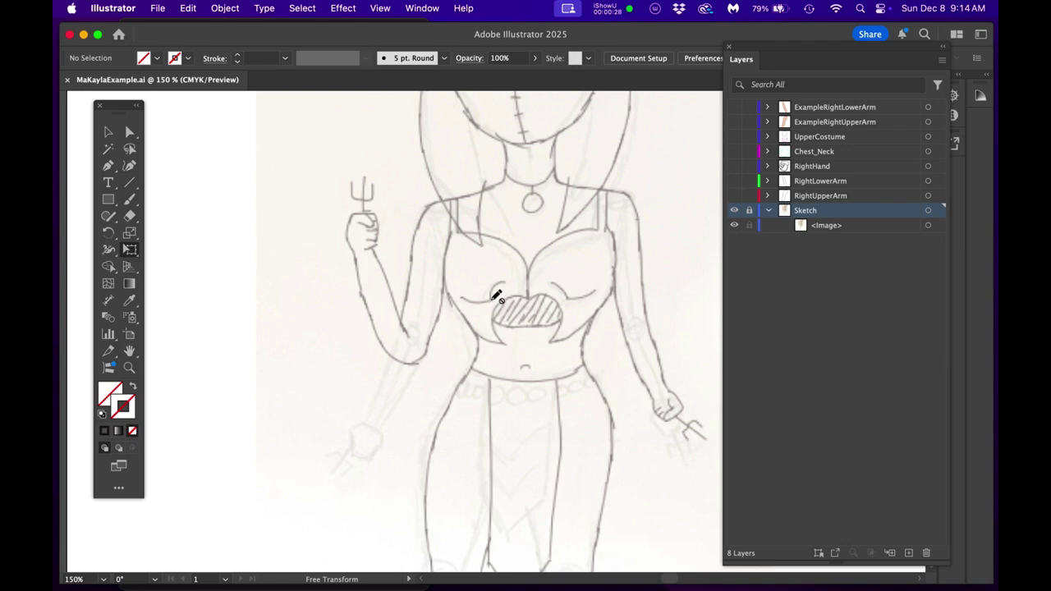
{"action": "left_click", "coordinate": [737, 211]}
{"action": "left_click", "coordinate": [737, 210]}
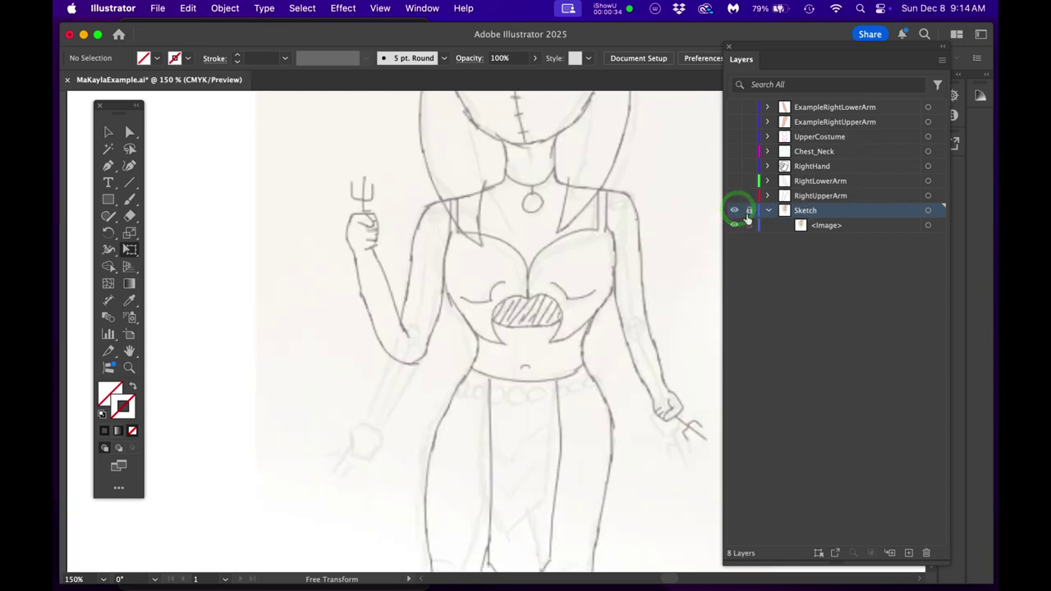
{"action": "left_click", "coordinate": [749, 211]}
{"action": "scroll", "coordinate": [389, 242], "scroll_direction": "up", "scroll_amount": 2}
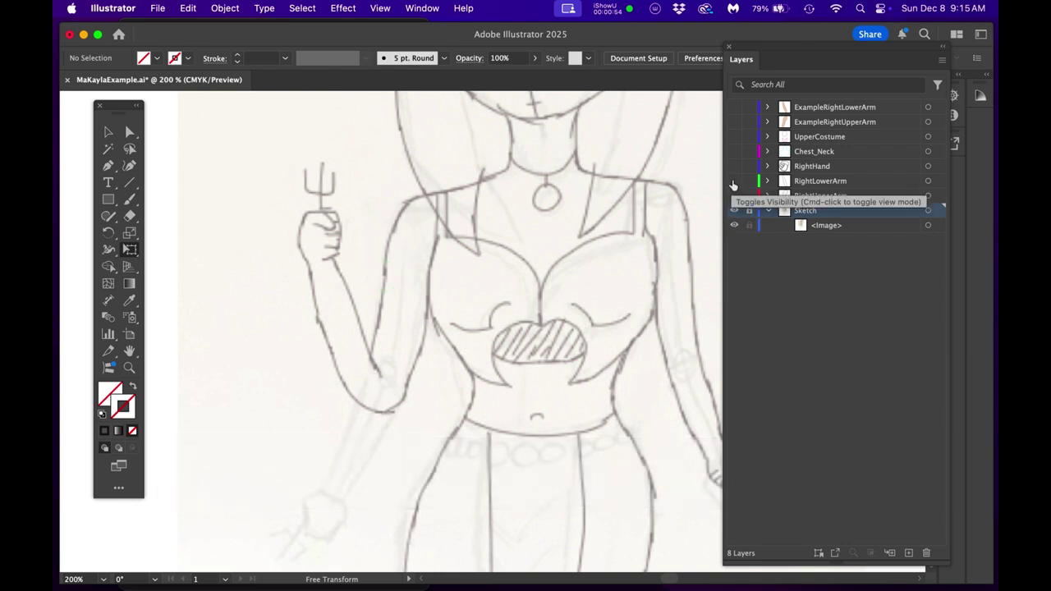
Make the RightUpperArm and RightLowerArm layers visible over the sketch
{"action": "left_click", "coordinate": [734, 181]}
{"action": "left_click", "coordinate": [734, 181]}
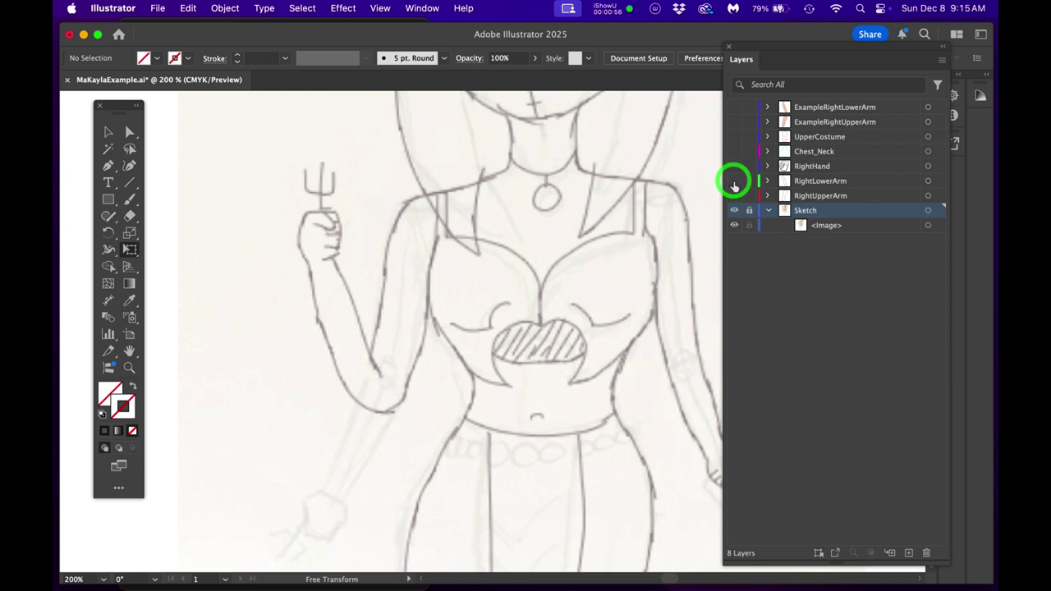
{"action": "left_click", "coordinate": [734, 195]}
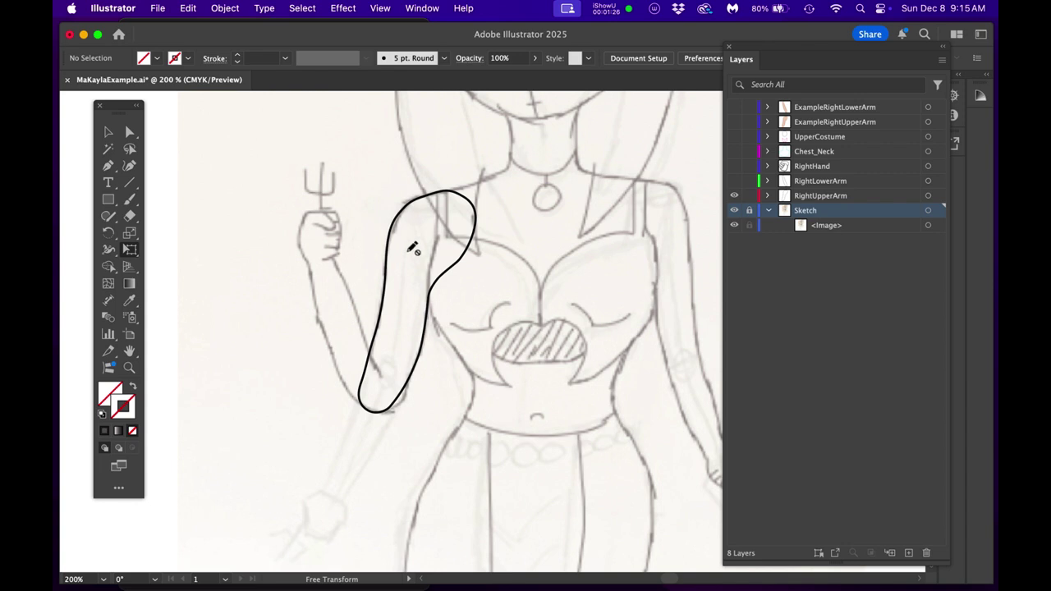
{"action": "scroll", "coordinate": [367, 326], "scroll_direction": "up", "scroll_amount": 1, "text": "alt"}
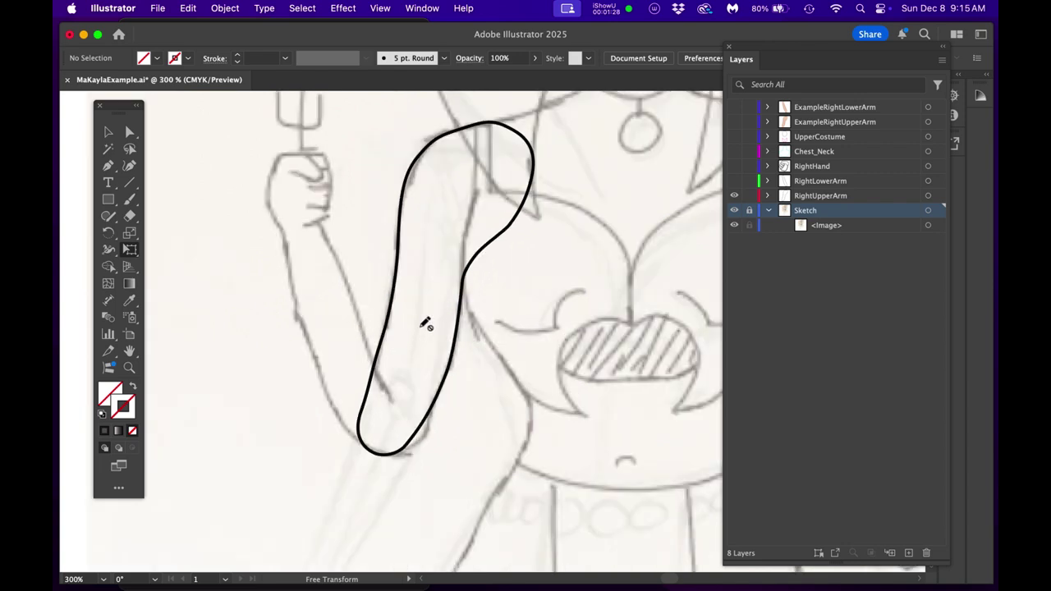
{"action": "left_click_drag", "start_coordinate": [426, 321], "coordinate": [436, 340]}
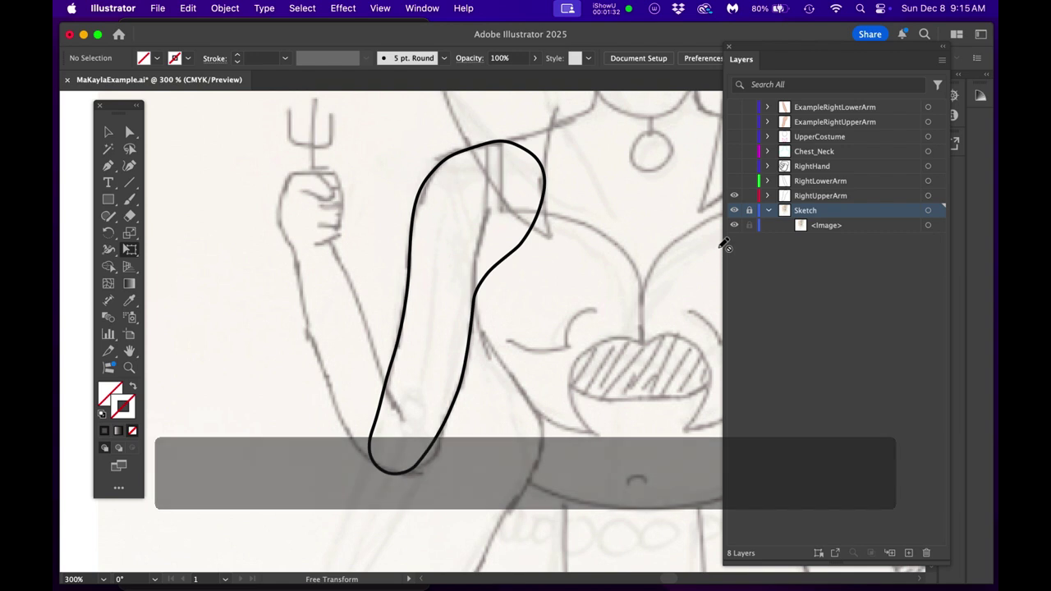
{"action": "left_click", "coordinate": [734, 187]}
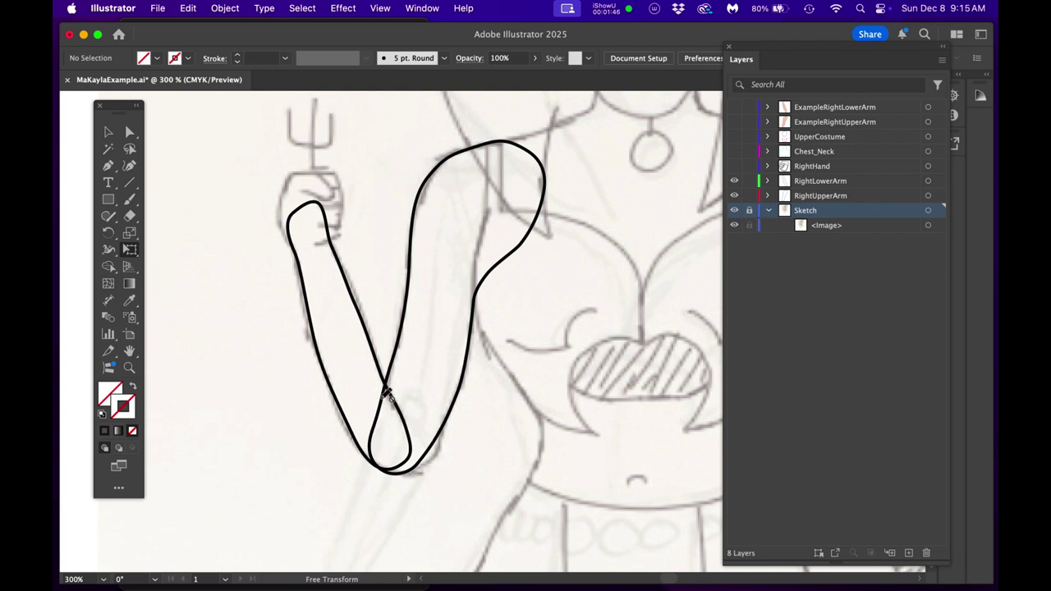
Select the lower arm outline and examine how it overlaps the upper arm at the elbow
{"action": "scroll", "coordinate": [385, 399], "scroll_direction": "up", "scroll_amount": 1}
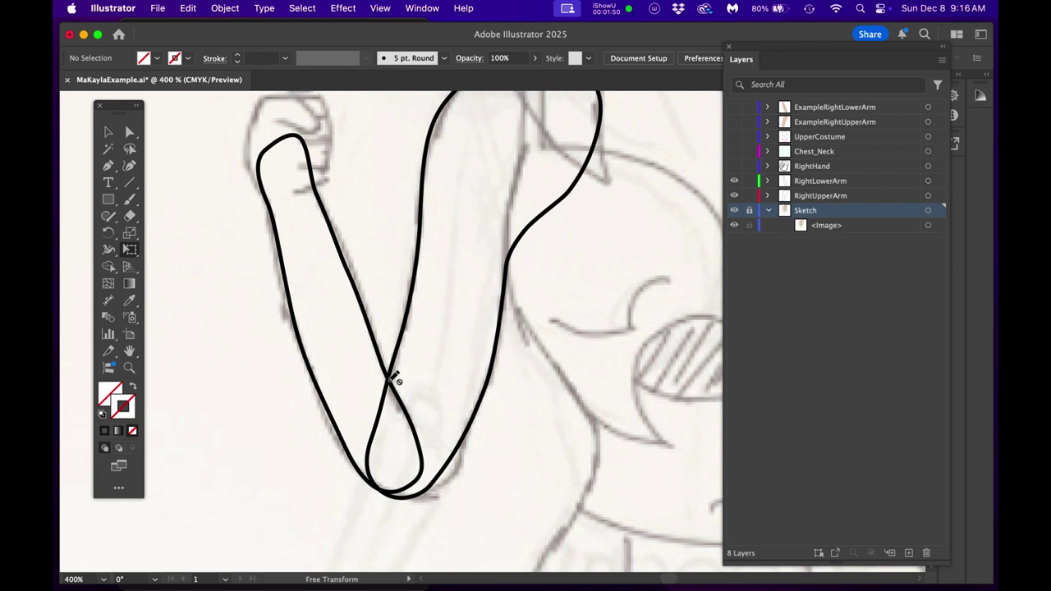
{"action": "key", "text": "a"}
{"action": "left_click", "coordinate": [385, 380]}
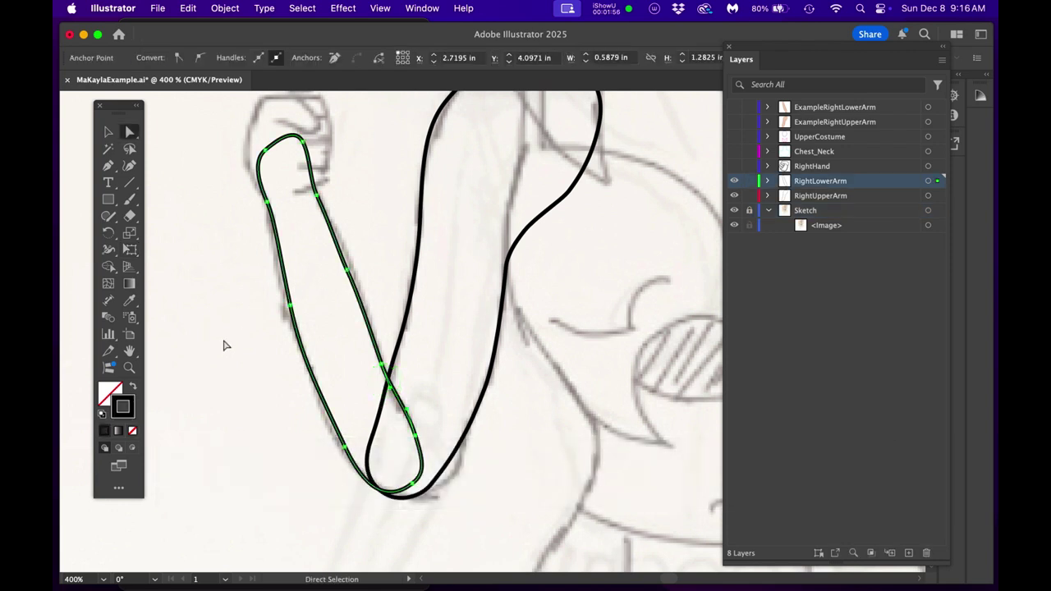
{"action": "scroll", "coordinate": [365, 390], "scroll_direction": "down", "scroll_amount": 2}
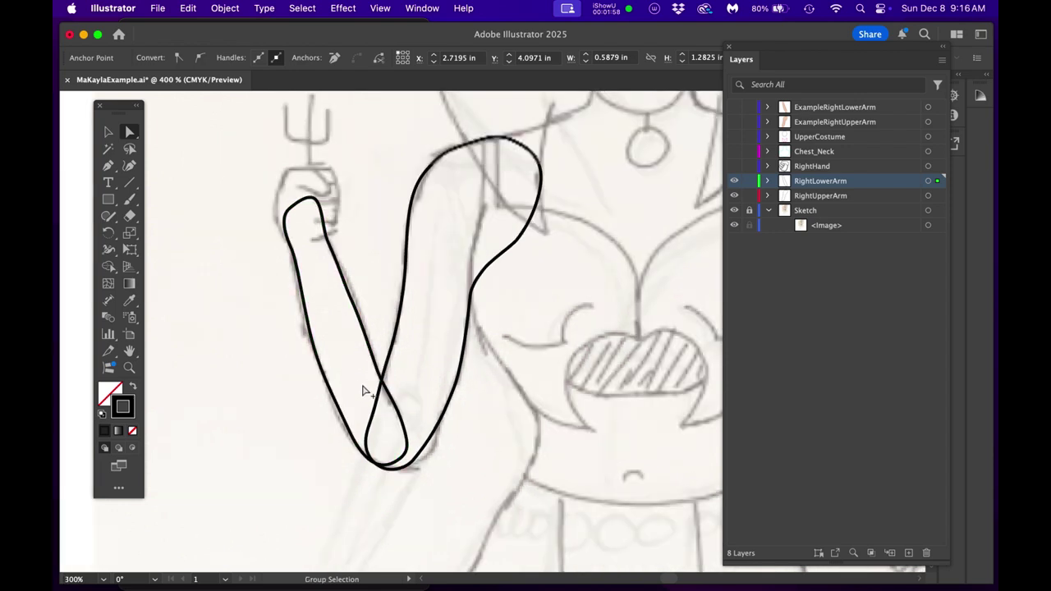
{"action": "scroll", "coordinate": [246, 258], "scroll_direction": "up", "scroll_amount": 1}
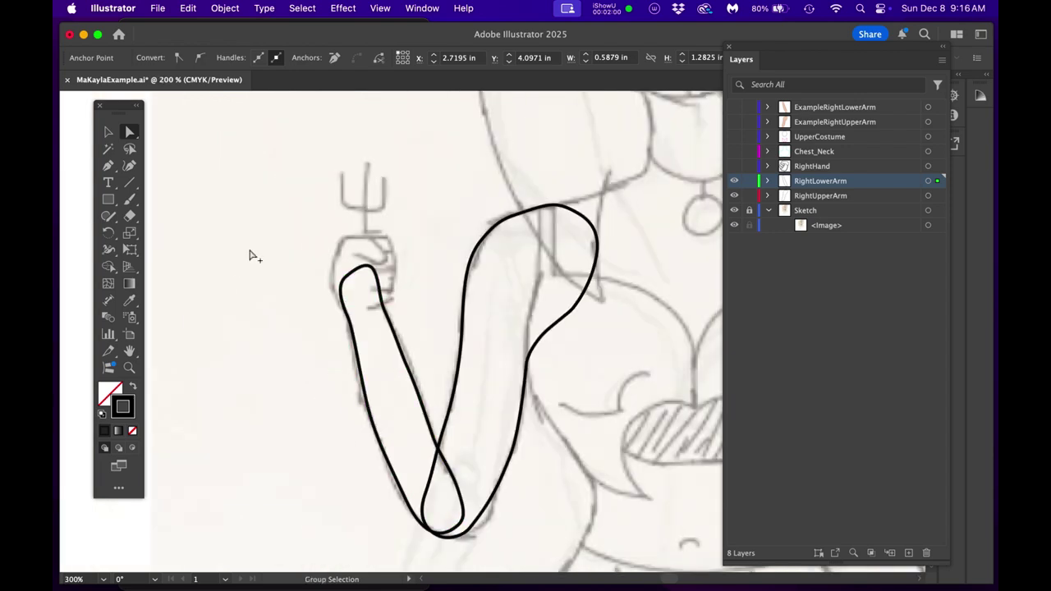
Make the RightHand layer visible above the lower arm
{"action": "left_click", "coordinate": [734, 169]}
{"action": "left_click", "coordinate": [735, 170]}
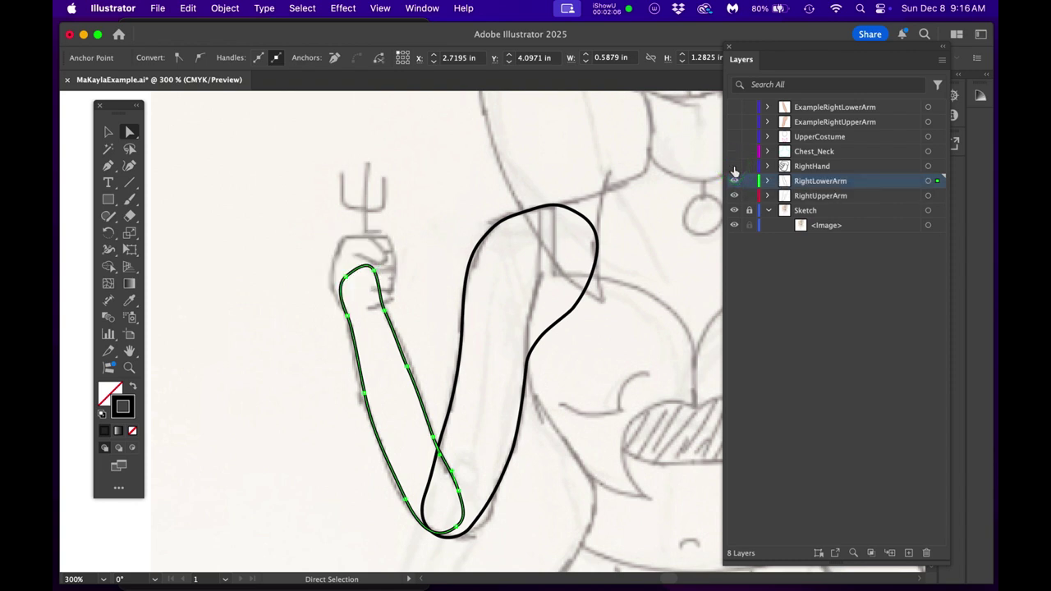
{"action": "left_click", "coordinate": [734, 169]}
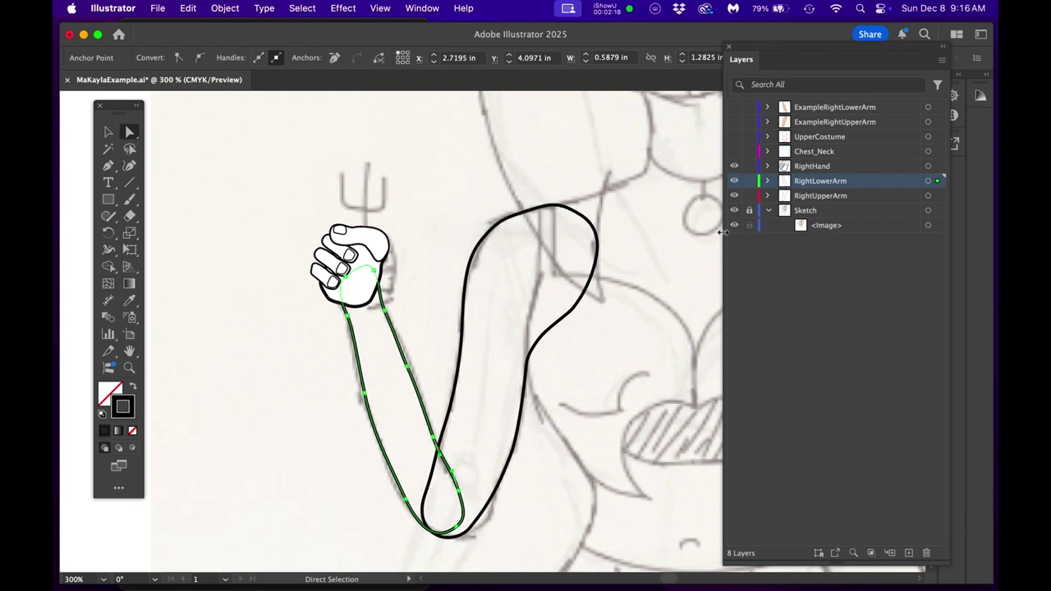
Expand the RightHand layer and delete the unnamed path above ThumbNail
{"action": "left_click", "coordinate": [768, 167]}
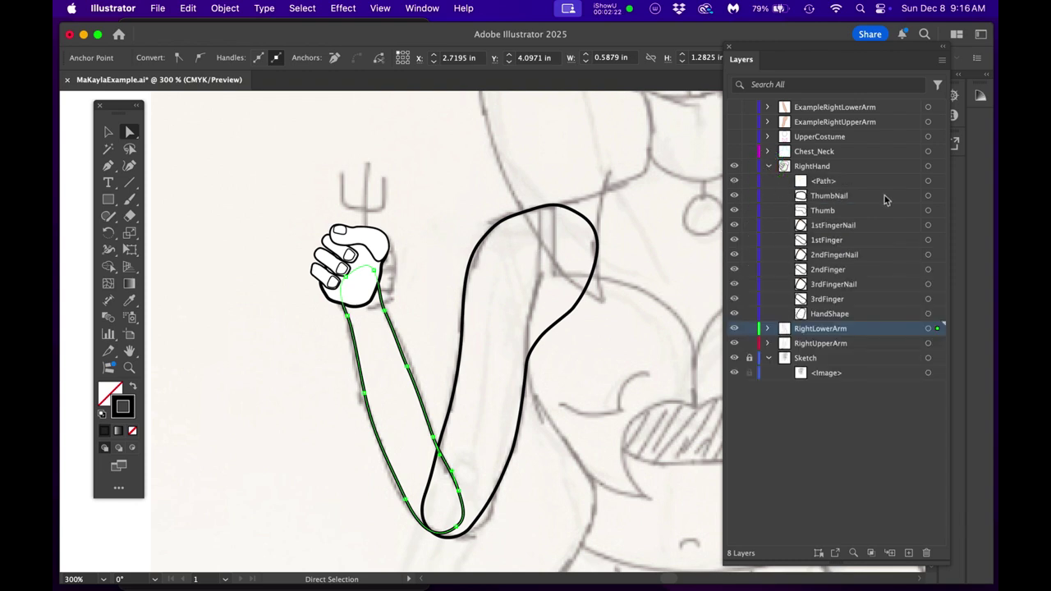
{"action": "left_click", "coordinate": [927, 181]}
{"action": "key", "text": "Delete"}
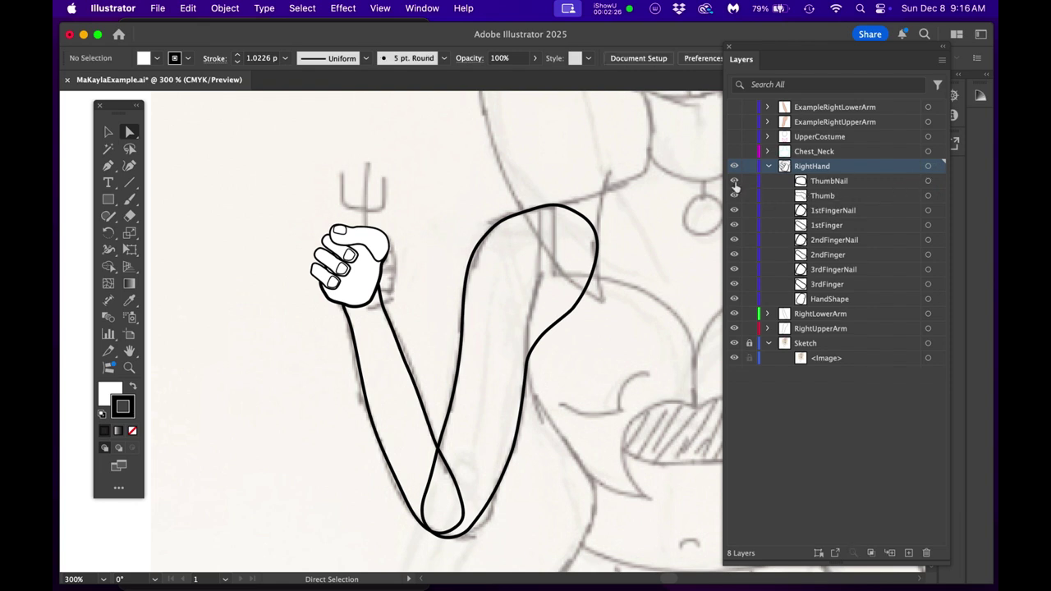
Hide the thumb, finger and nail shapes of the right hand one by one down to HandShape, and show them all again
{"action": "scroll", "coordinate": [451, 259], "scroll_direction": "up", "scroll_amount": 2}
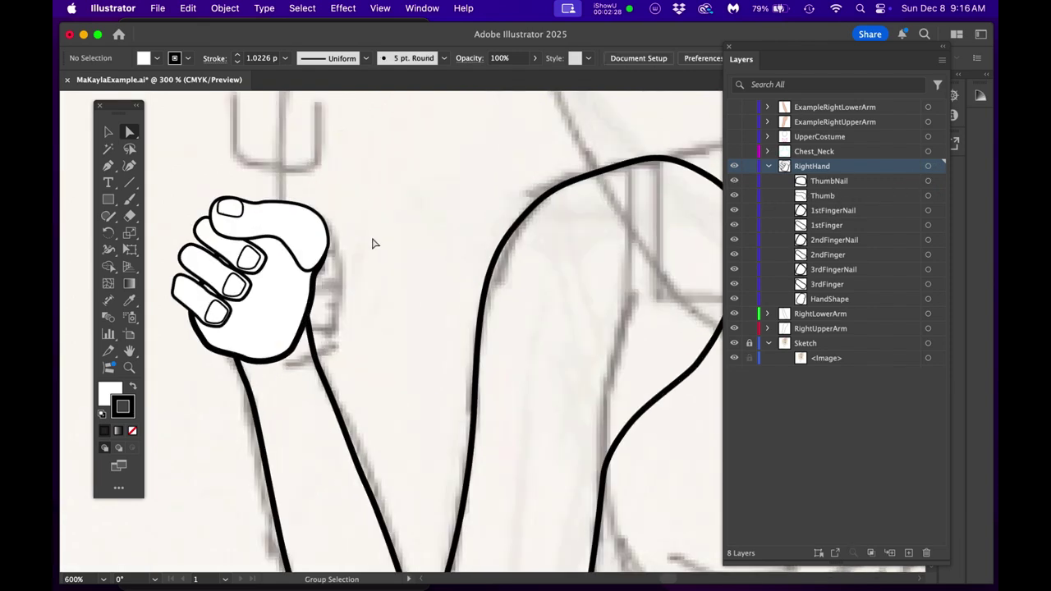
{"action": "left_click", "coordinate": [733, 180]}
{"action": "left_click", "coordinate": [734, 197]}
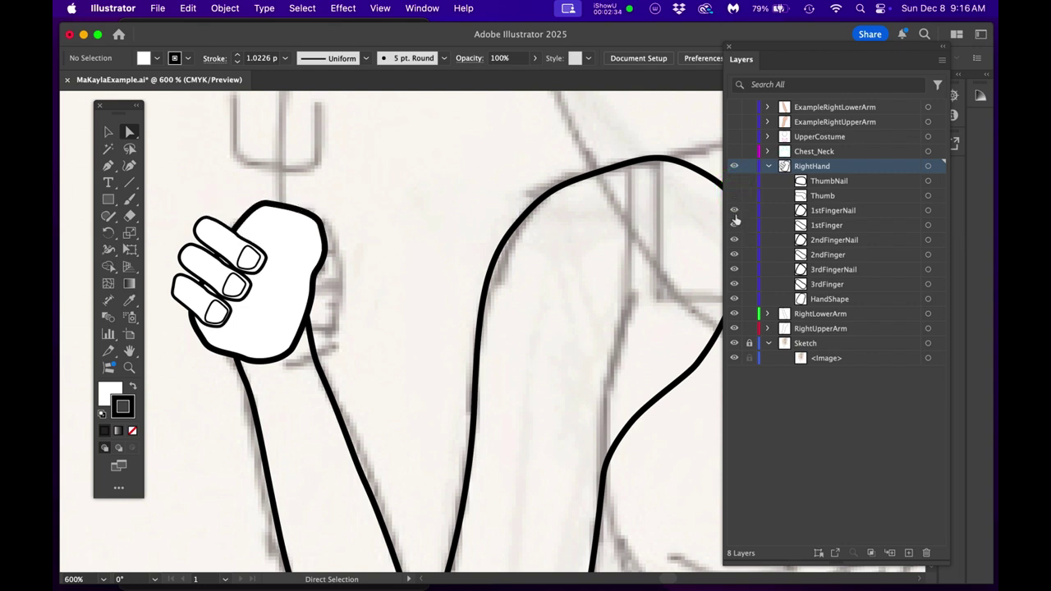
{"action": "left_click", "coordinate": [734, 211]}
{"action": "left_click", "coordinate": [734, 225]}
{"action": "left_click", "coordinate": [734, 240]}
{"action": "left_click", "coordinate": [734, 255]}
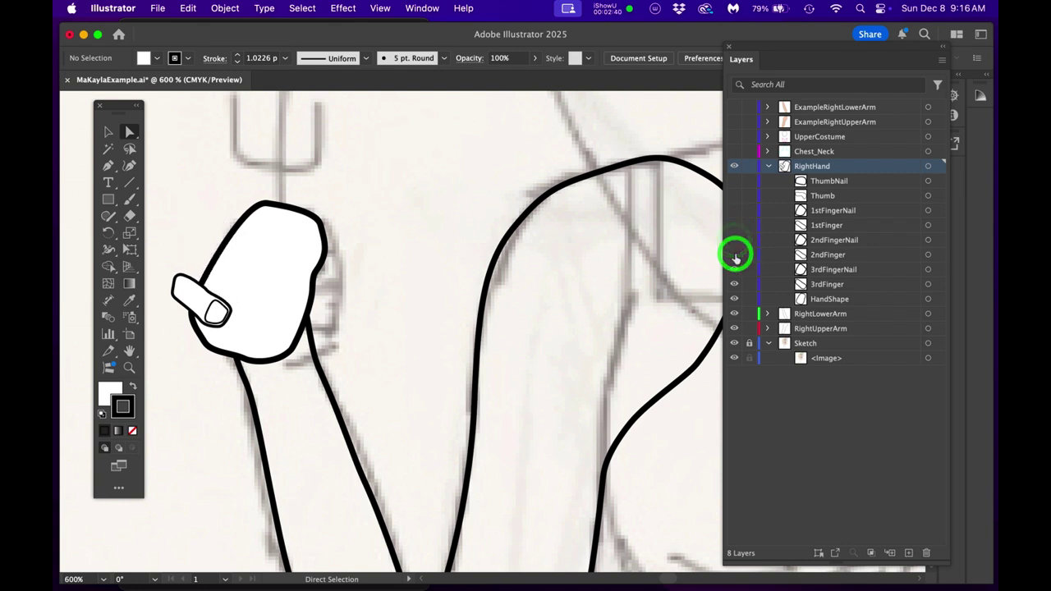
{"action": "left_click", "coordinate": [734, 269]}
{"action": "left_click", "coordinate": [734, 284]}
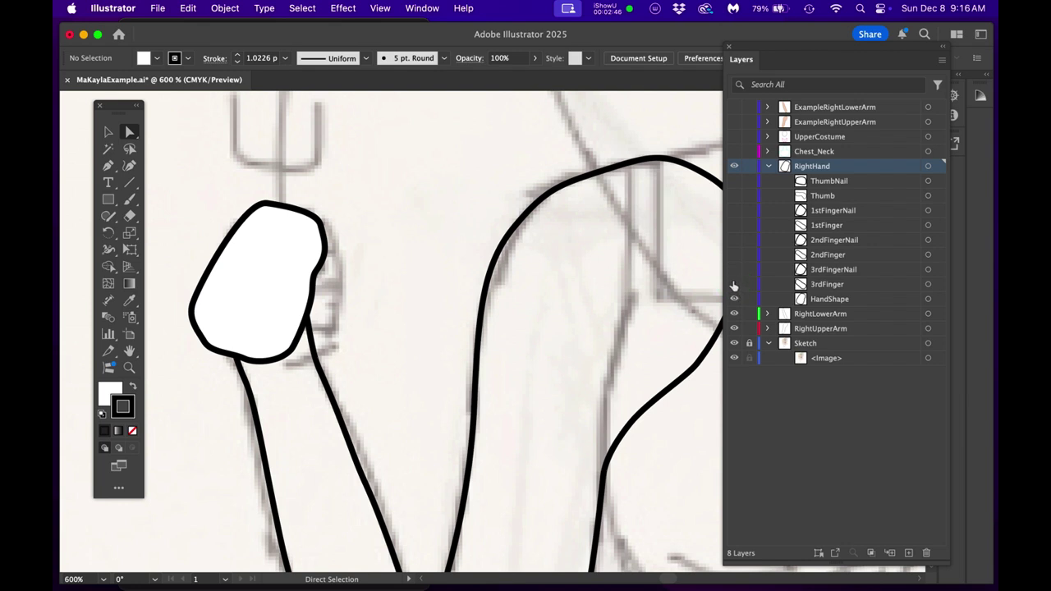
{"action": "left_click_drag", "start_coordinate": [734, 285], "coordinate": [734, 185]}
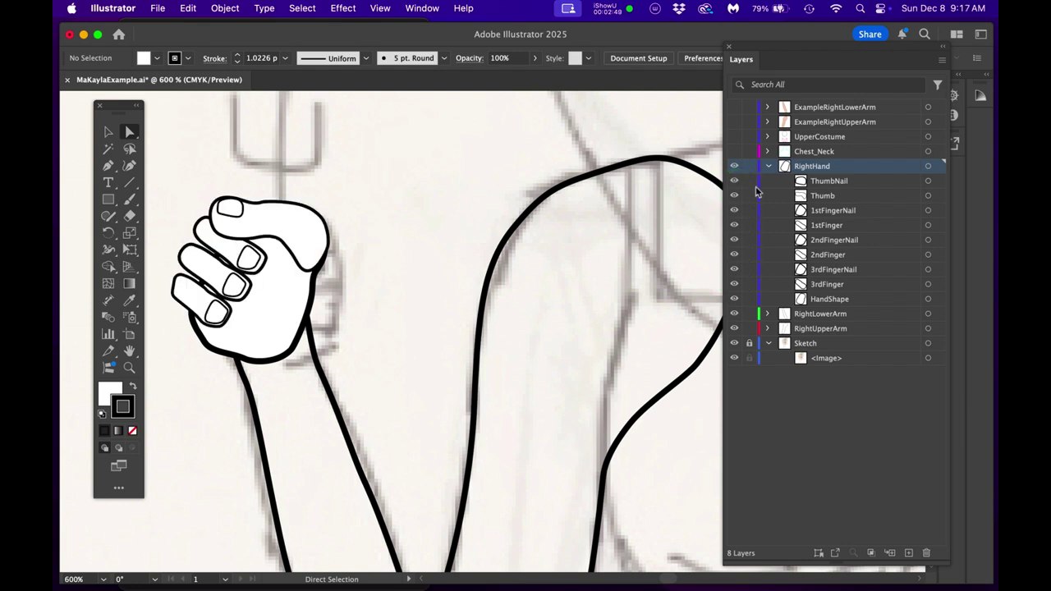
Try rotating all of the RightHand artwork around a pivot at the wrist, and undo the rotation
{"action": "left_click", "coordinate": [929, 166]}
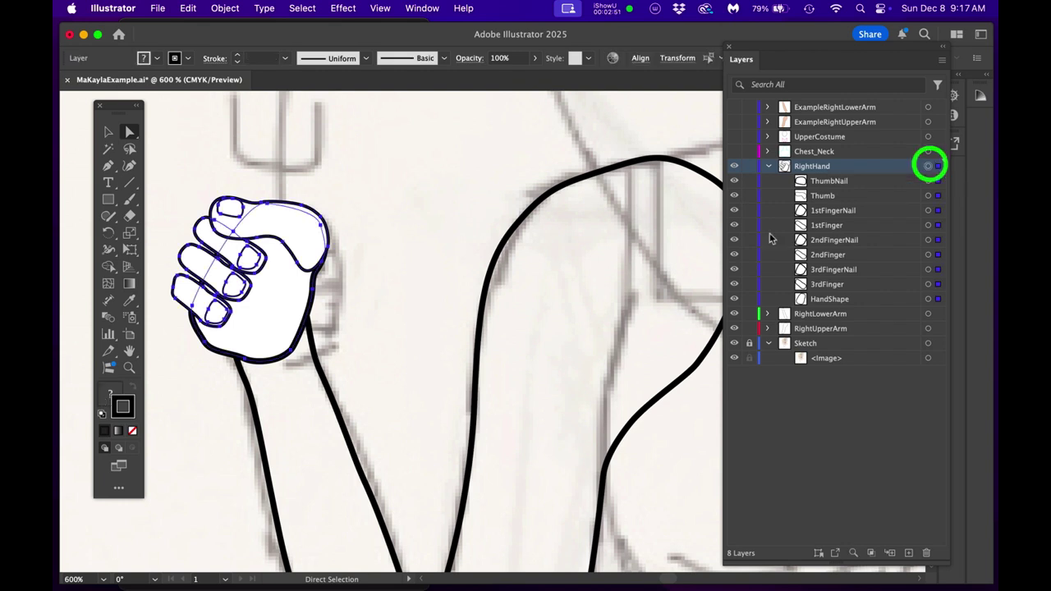
{"action": "key", "text": "space"}
{"action": "left_click", "coordinate": [528, 294]}
{"action": "left_click_drag", "start_coordinate": [528, 294], "coordinate": [585, 294]}
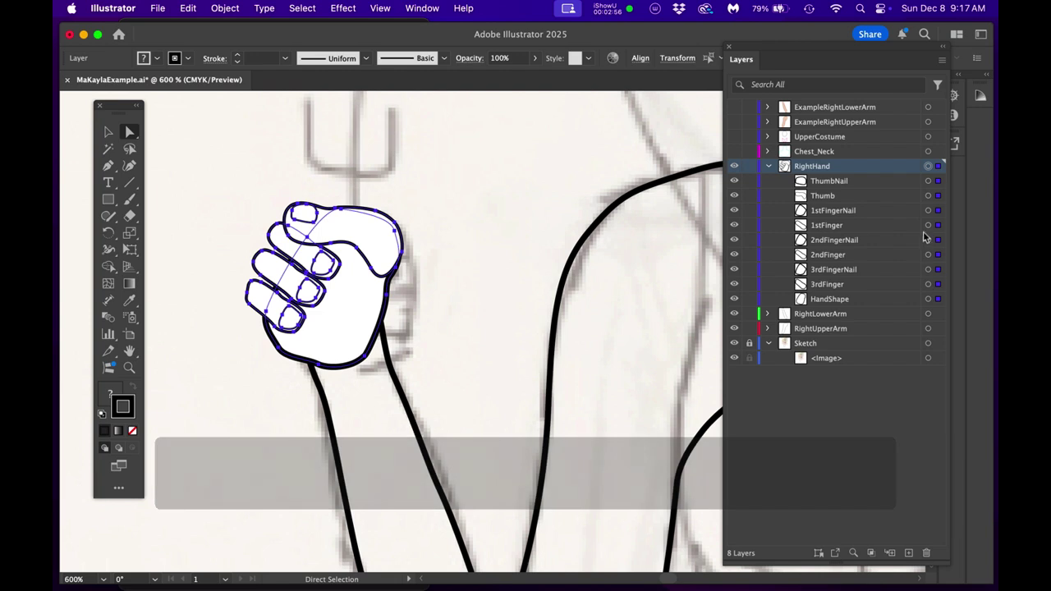
{"action": "key", "text": "r"}
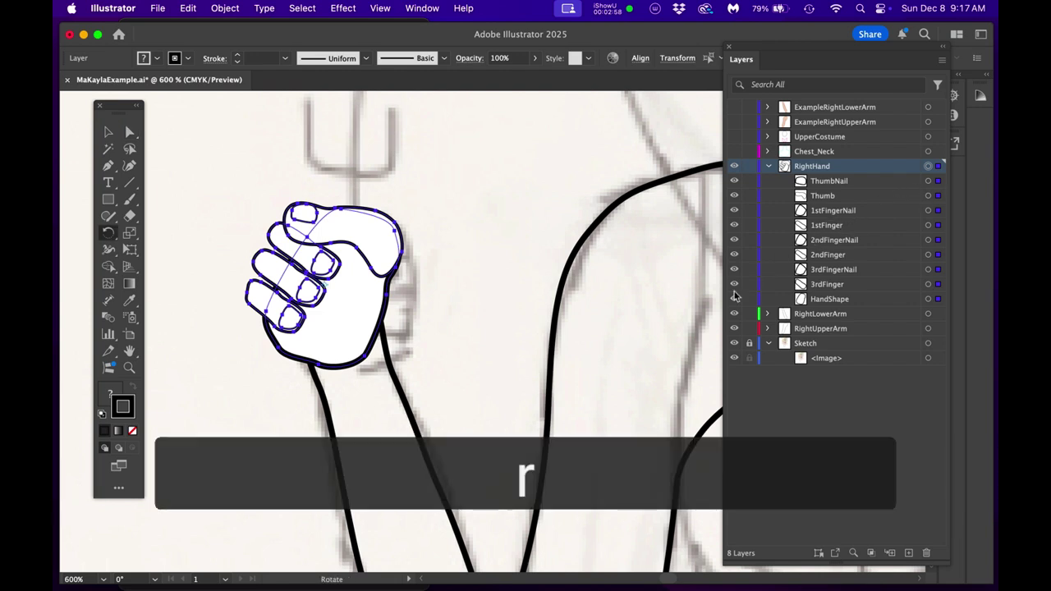
{"action": "left_click", "coordinate": [350, 357]}
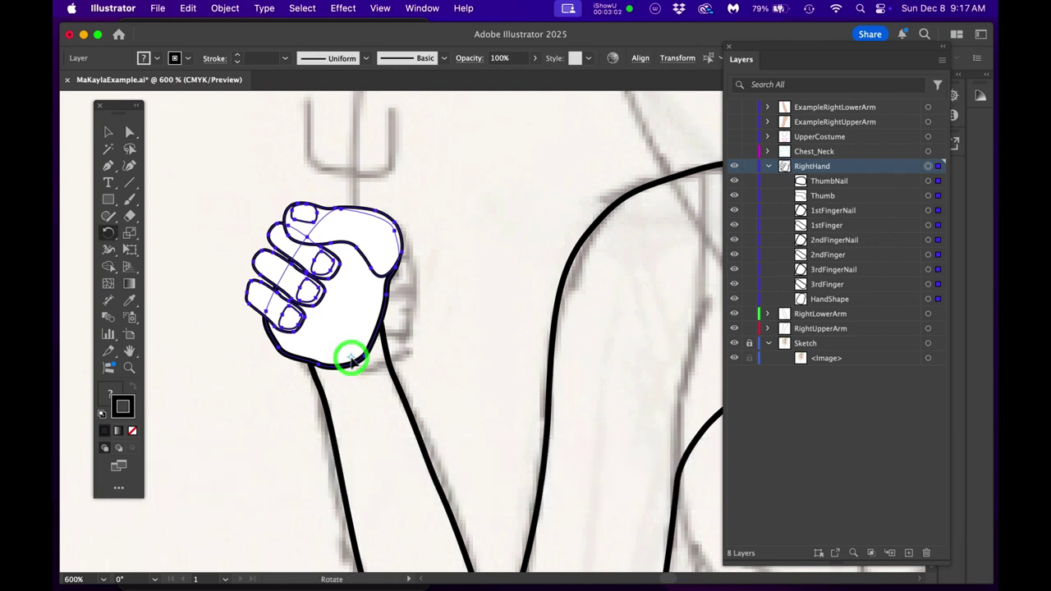
{"action": "left_click_drag", "start_coordinate": [302, 185], "coordinate": [320, 264]}
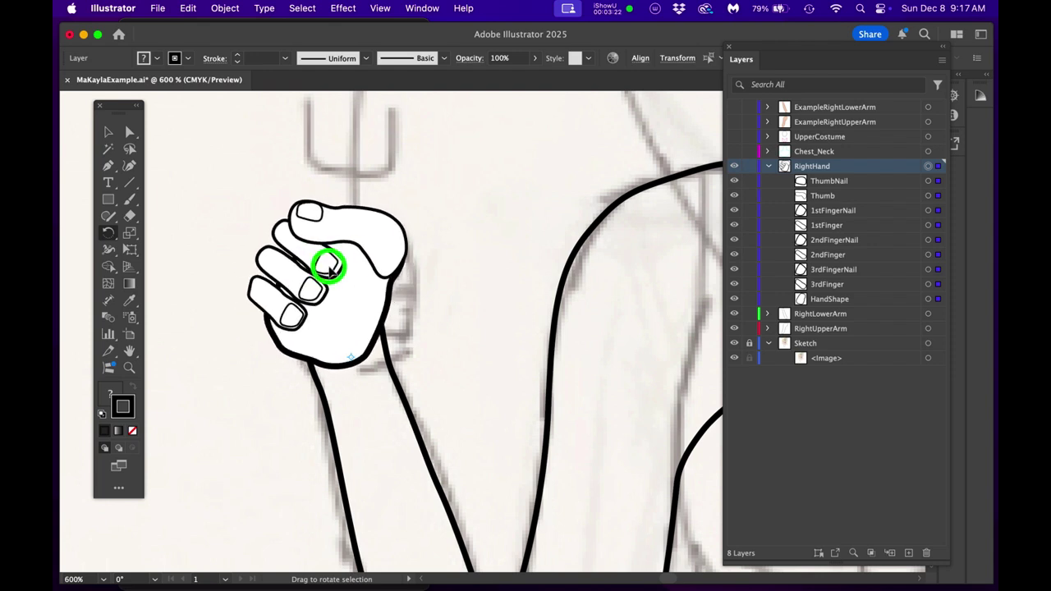
{"action": "left_click_drag", "start_coordinate": [328, 267], "coordinate": [329, 267]}
{"action": "key", "text": "super+z"}
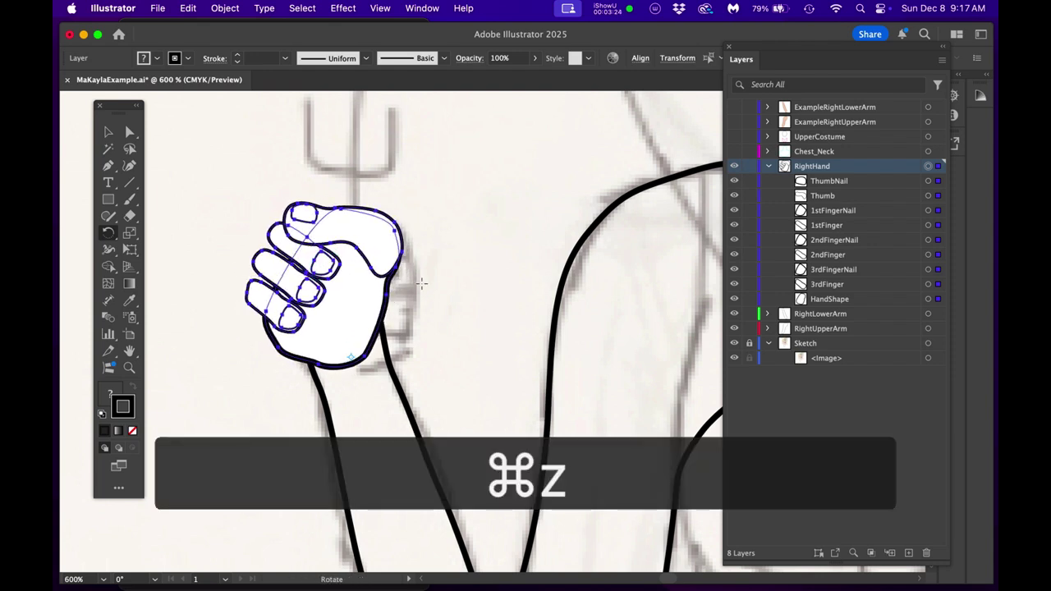
Draw the fork's outer prongs with the Pen tool as an open U-shaped path in the RightHand layer, following the sketch above the fist
{"action": "scroll", "coordinate": [432, 287], "scroll_direction": "down", "scroll_amount": 1}
{"action": "scroll", "coordinate": [432, 287], "scroll_direction": "down", "scroll_amount": 1}
{"action": "left_click_drag", "start_coordinate": [457, 296], "coordinate": [376, 233]}
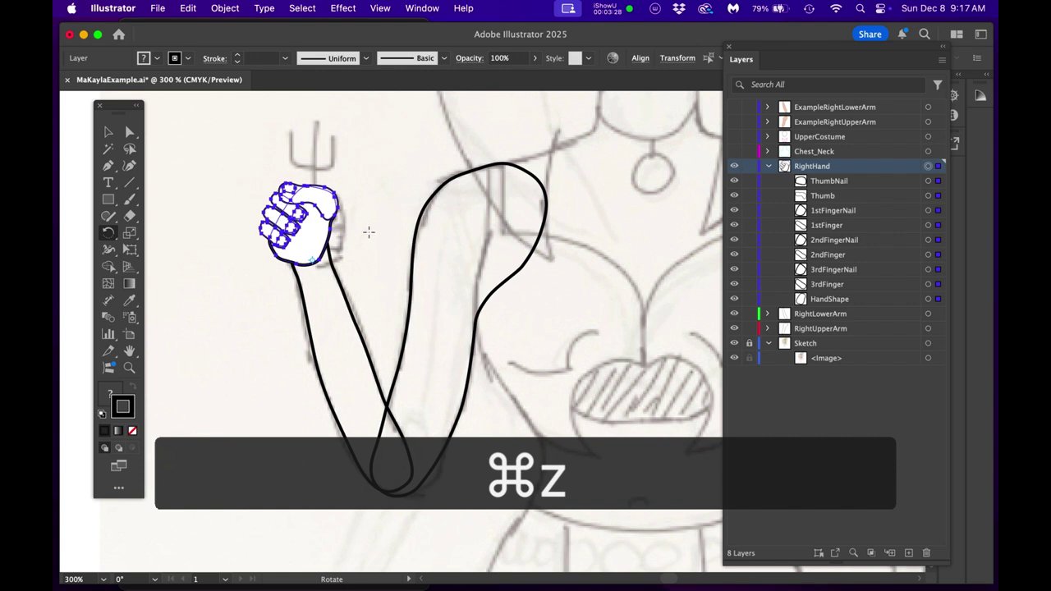
{"action": "left_click", "coordinate": [845, 166]}
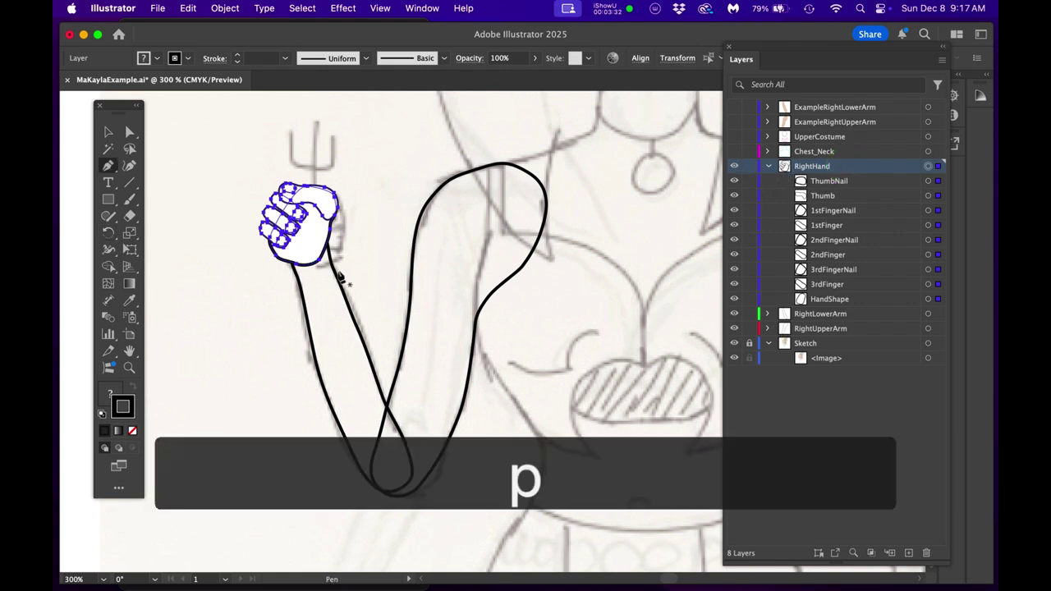
{"action": "scroll", "coordinate": [289, 225], "scroll_direction": "up", "scroll_amount": 2}
{"action": "key", "text": "space"}
{"action": "left_click_drag", "start_coordinate": [407, 240], "coordinate": [436, 318]}
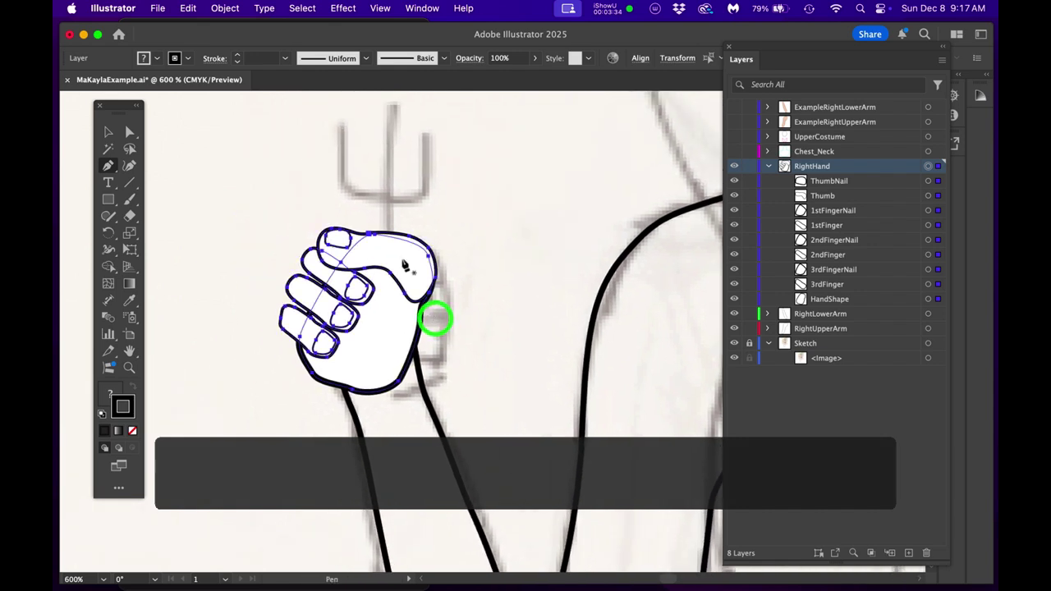
{"action": "left_click", "coordinate": [340, 126]}
{"action": "left_click_drag", "start_coordinate": [342, 167], "coordinate": [424, 193]}
{"action": "left_click", "coordinate": [426, 139]}
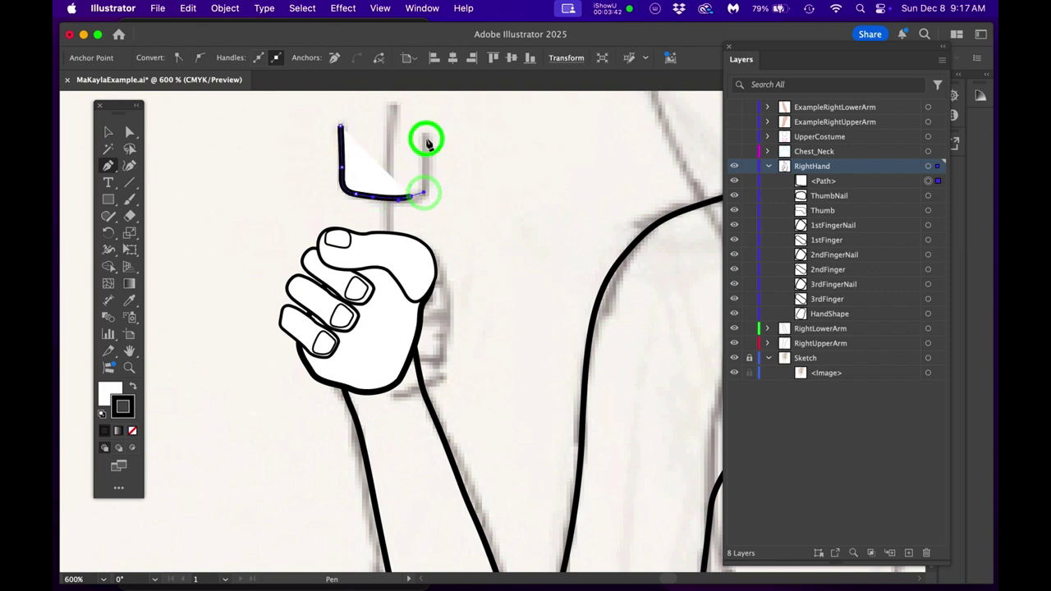
{"action": "left_click_drag", "start_coordinate": [426, 141], "coordinate": [426, 112]}
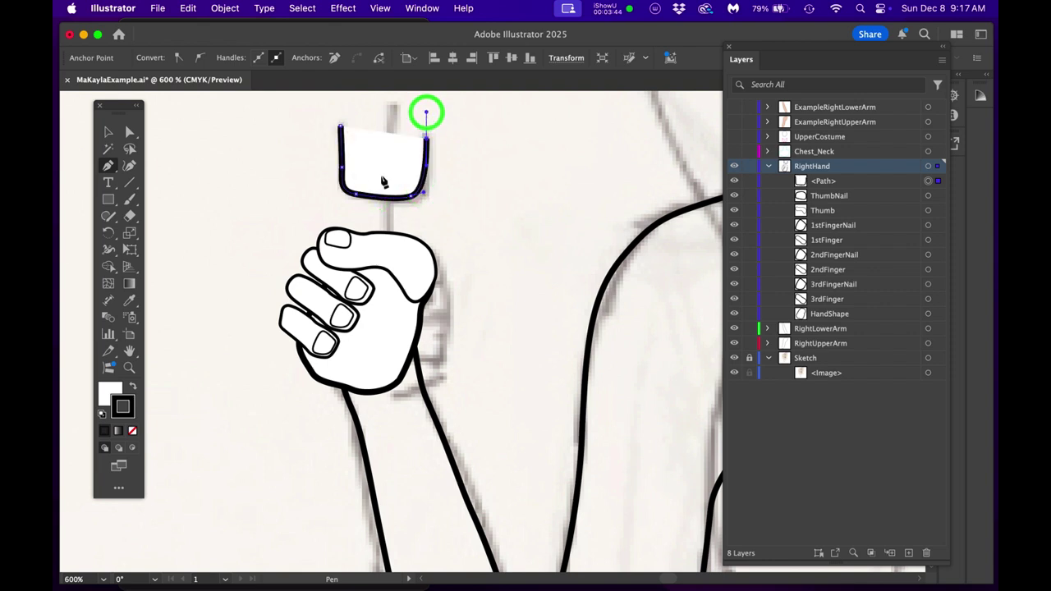
Remove the fill from the U-shaped fork path, keeping only its black stroke
{"action": "left_click", "coordinate": [110, 394]}
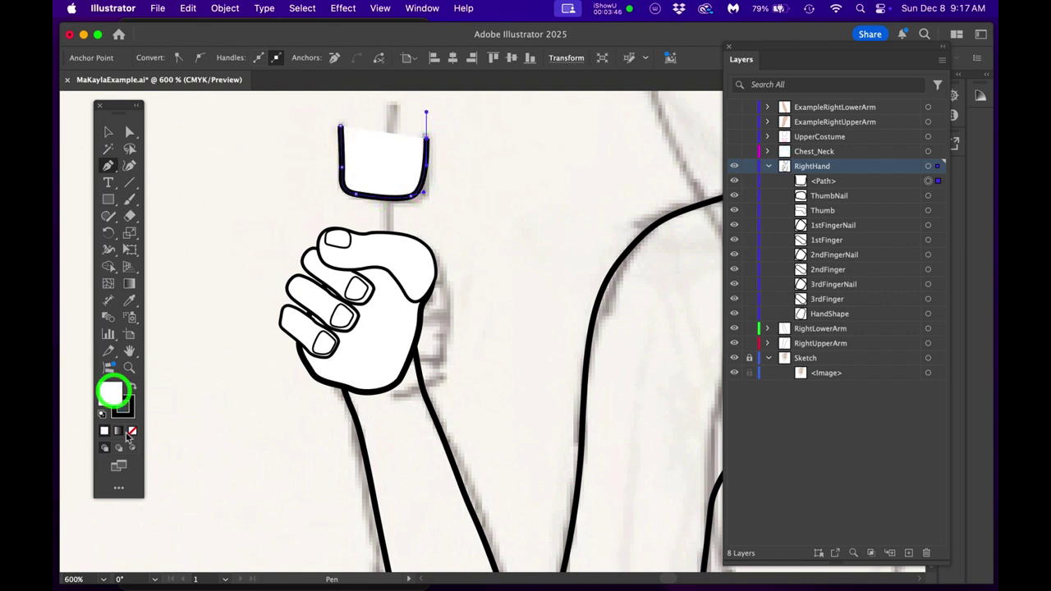
{"action": "left_click", "coordinate": [132, 431]}
{"action": "left_click", "coordinate": [534, 310]}
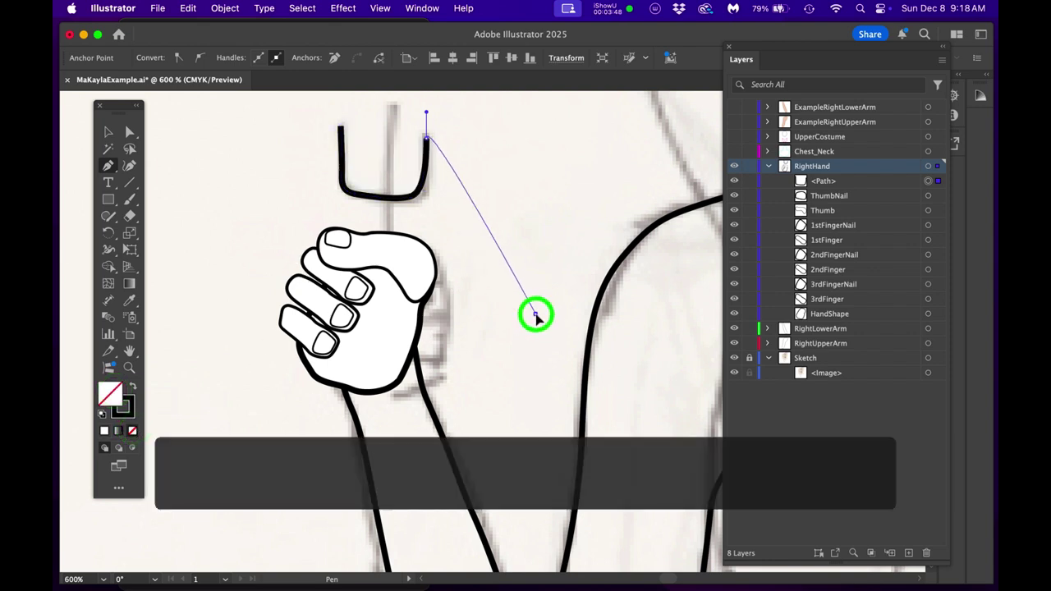
Undo the stray segment added to the U-shaped path, and draw the fork's straight middle prong and handle from above the prongs down into the fist
{"action": "key", "text": "super+z"}
{"action": "left_click_drag", "start_coordinate": [497, 267], "coordinate": [605, 348]}
{"action": "left_click", "coordinate": [598, 308], "text": "super"}
{"action": "left_click", "coordinate": [500, 192]}
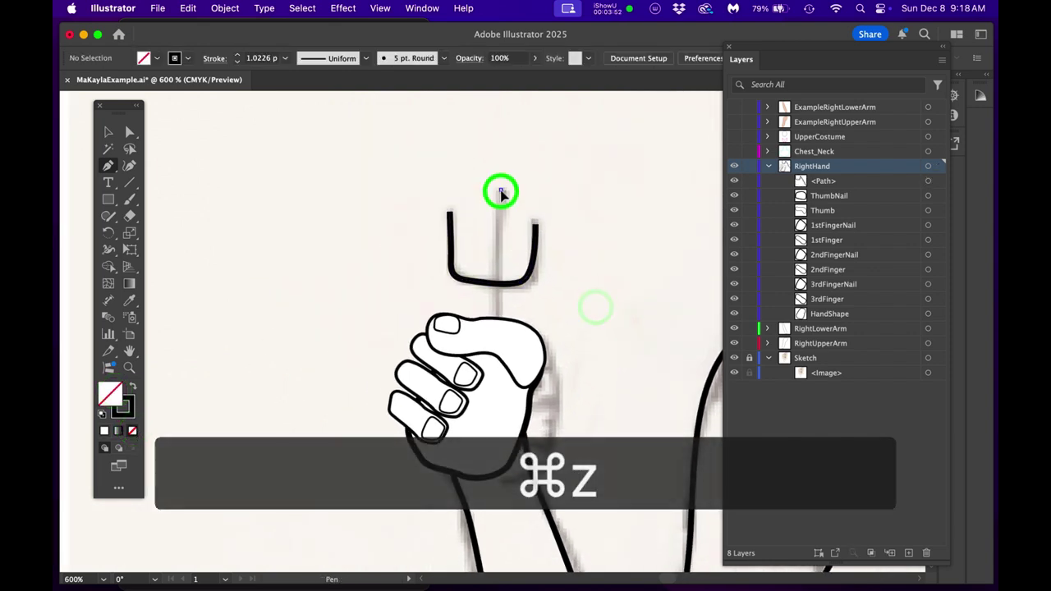
{"action": "left_click", "coordinate": [496, 394]}
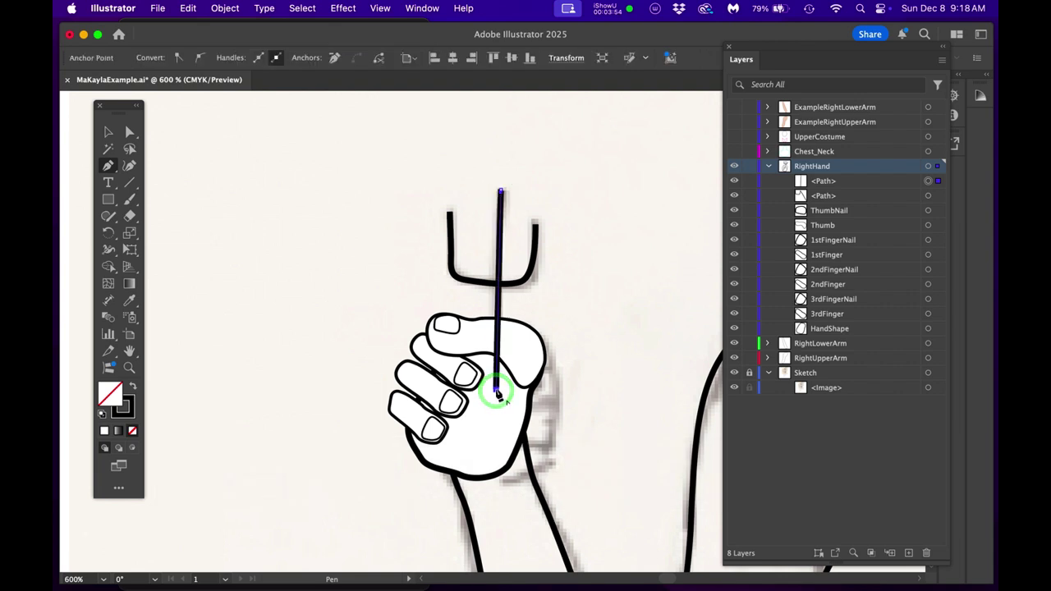
Group the U-shaped prong path with the straight handle line
{"action": "left_click", "coordinate": [498, 283], "text": "super"}
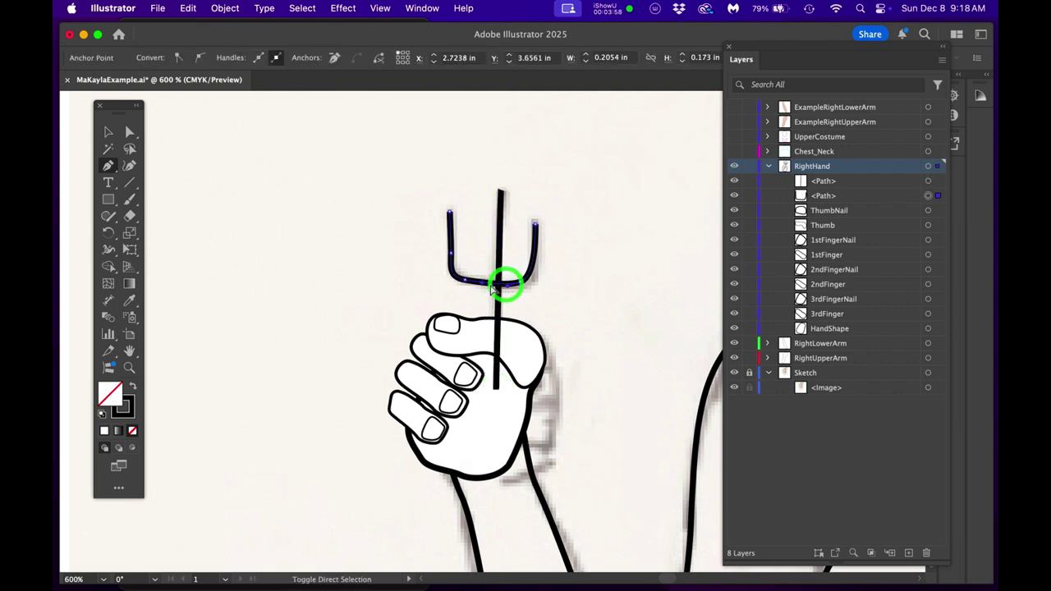
{"action": "left_click", "coordinate": [500, 270], "text": "shift+super"}
{"action": "left_click", "coordinate": [500, 271], "text": "shift+super"}
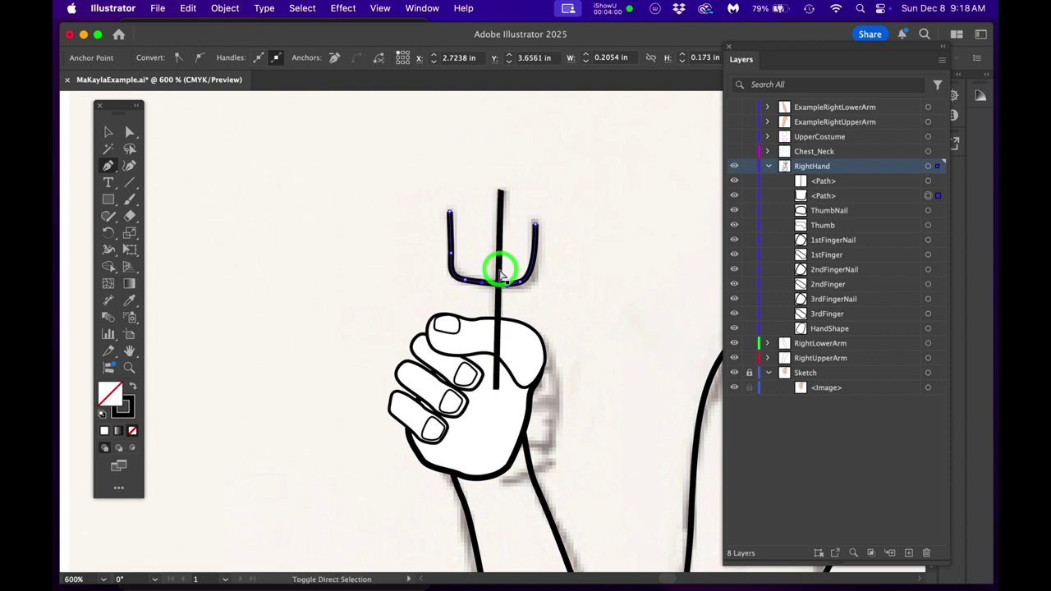
{"action": "left_click", "coordinate": [500, 270], "text": "shift+super"}
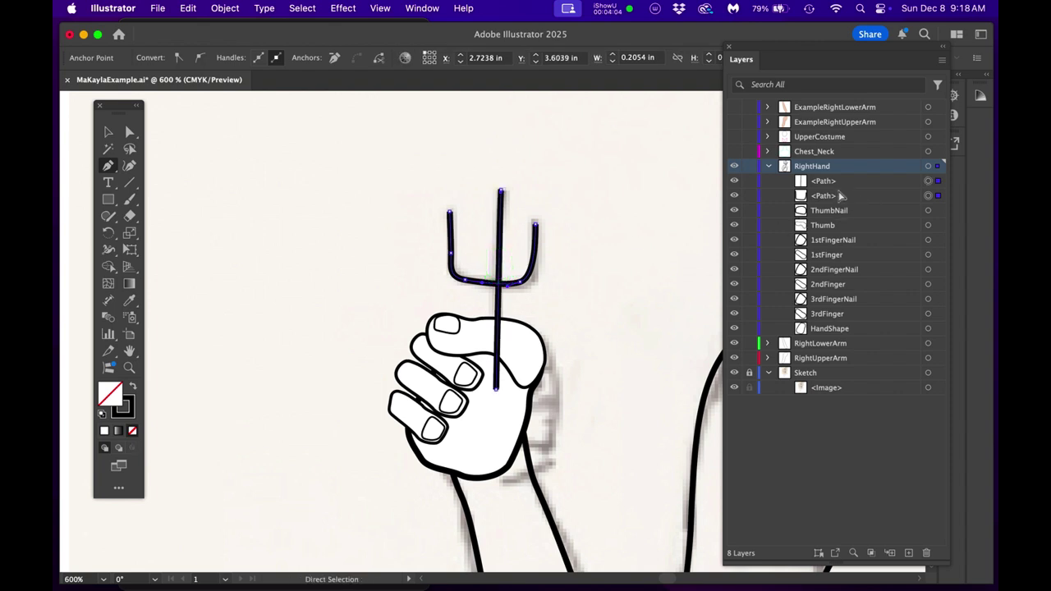
{"action": "key", "text": "super+g"}
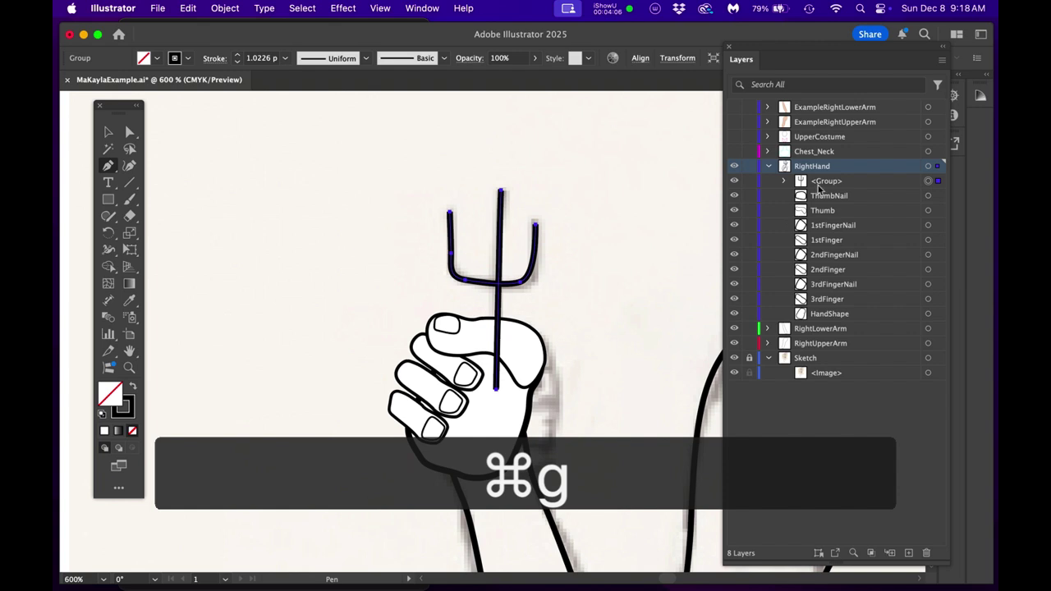
Rename the new group as Fork and move it directly below Thumb in the RightHand layer's stacking order
{"action": "double_click", "coordinate": [820, 182]}
{"action": "type", "text": "F"}
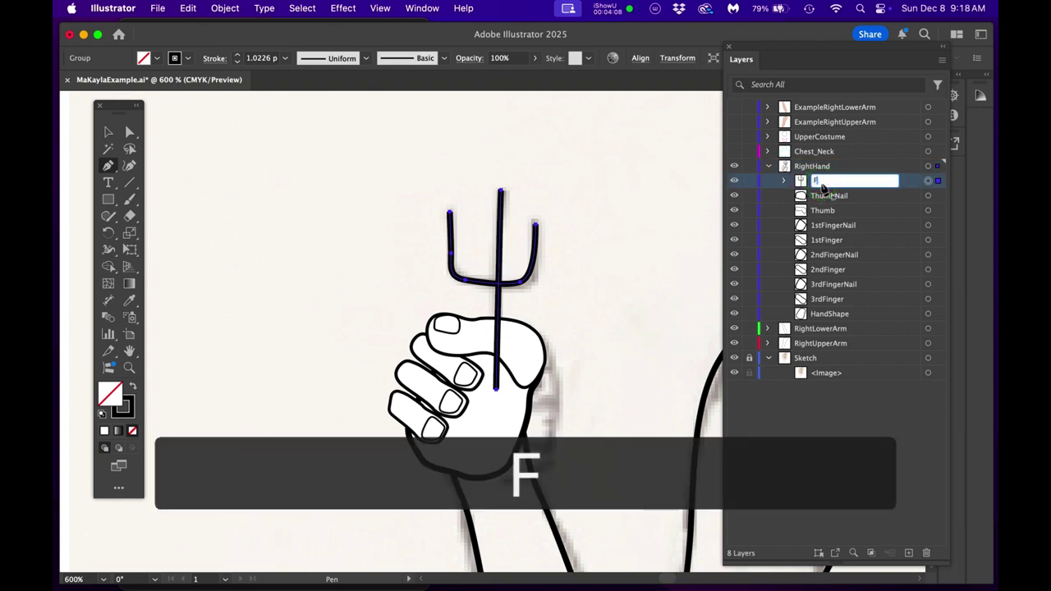
{"action": "type", "text": "ork"}
{"action": "key", "text": "Return"}
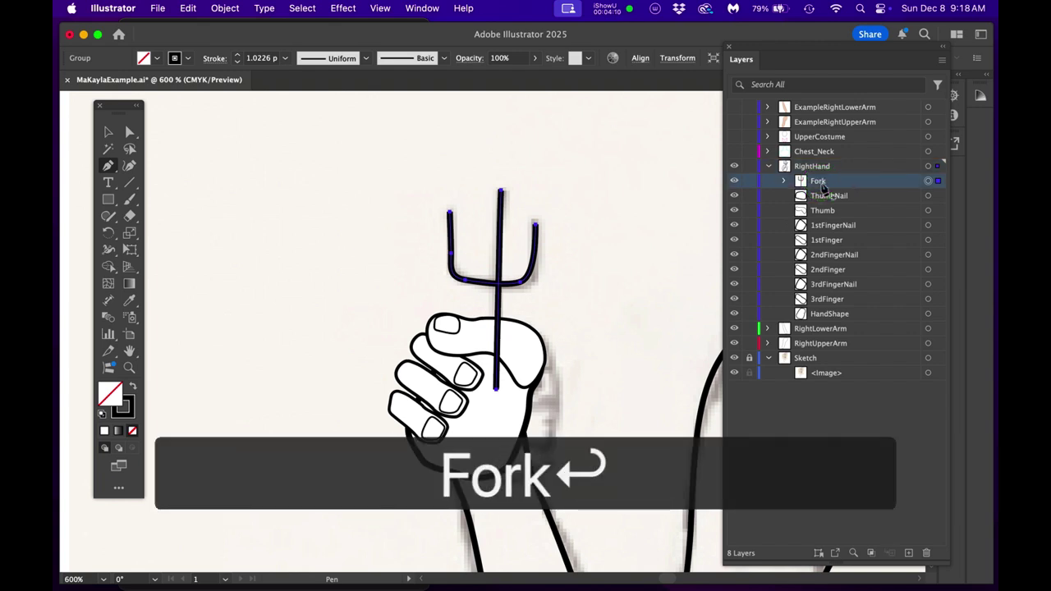
{"action": "left_click_drag", "start_coordinate": [844, 184], "coordinate": [849, 217]}
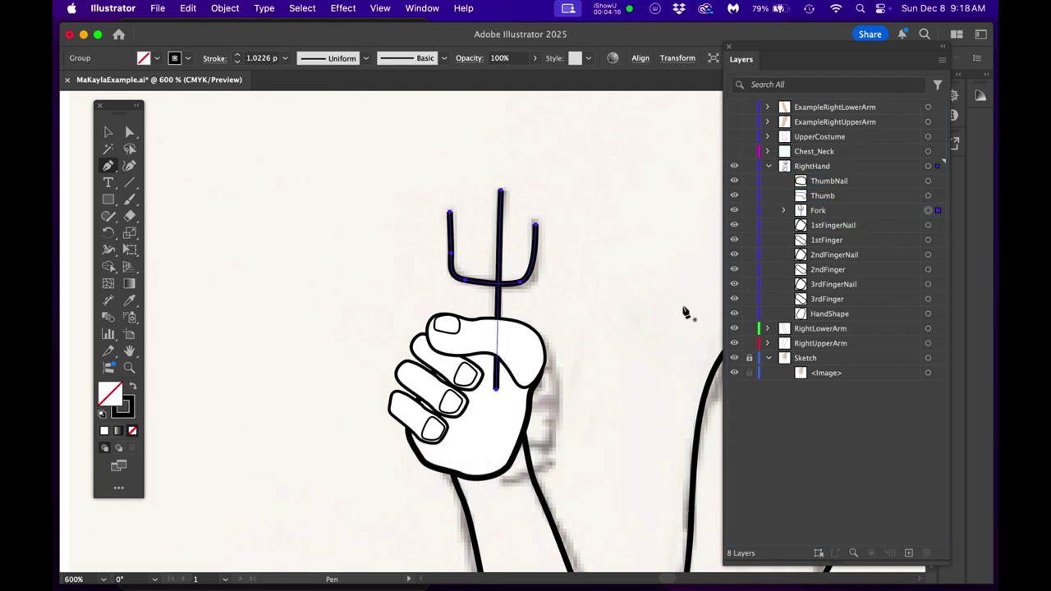
Try rotating the RightHand artwork together with the fork around a pivot at the wrist, and undo the rotation
{"action": "left_click", "coordinate": [928, 166]}
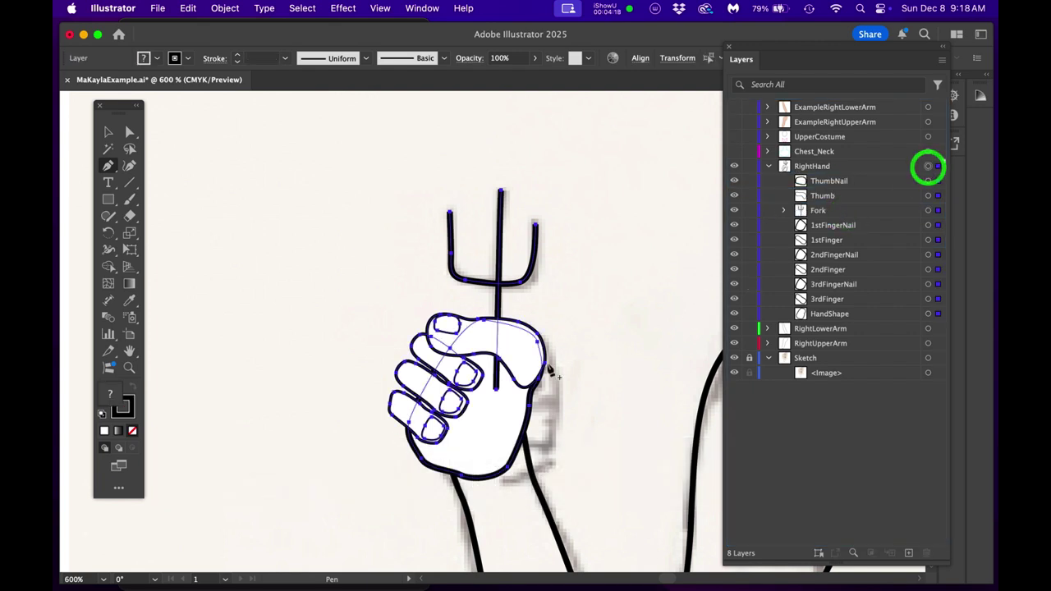
{"action": "key", "text": "r"}
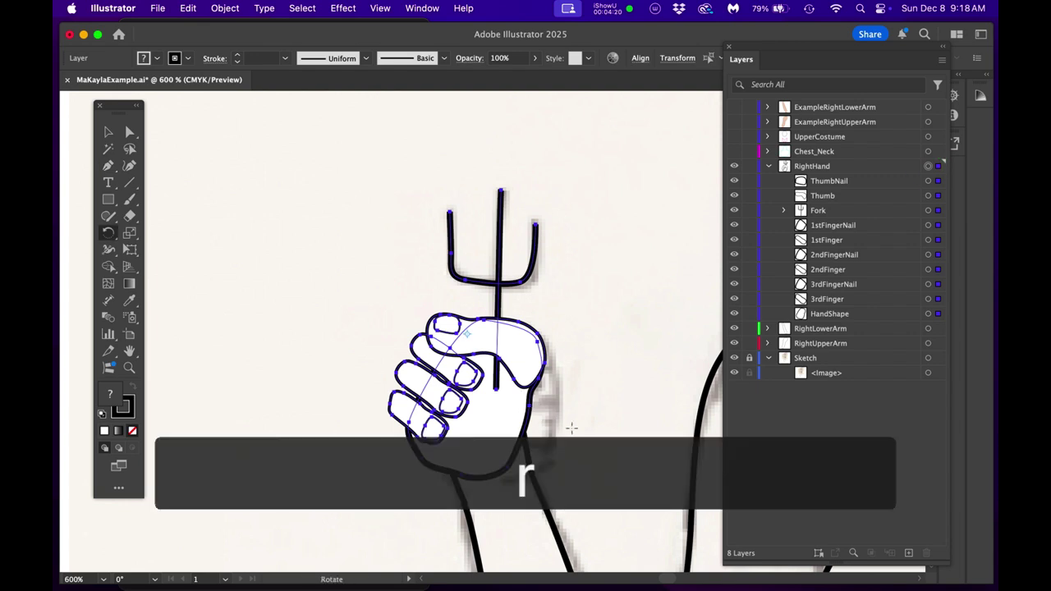
{"action": "left_click_drag", "start_coordinate": [565, 393], "coordinate": [513, 354]}
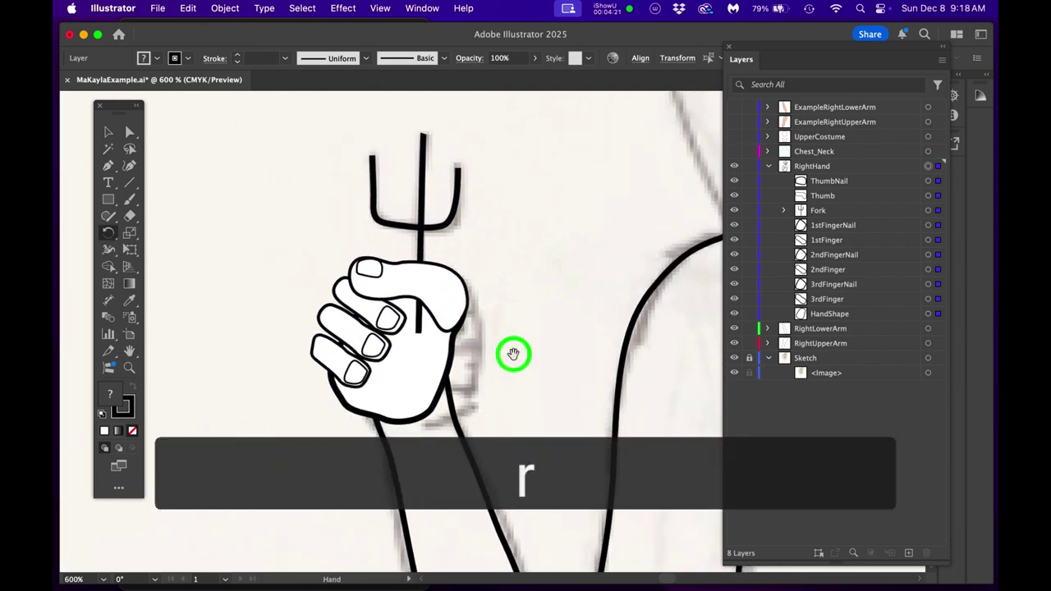
{"action": "left_click", "coordinate": [417, 417]}
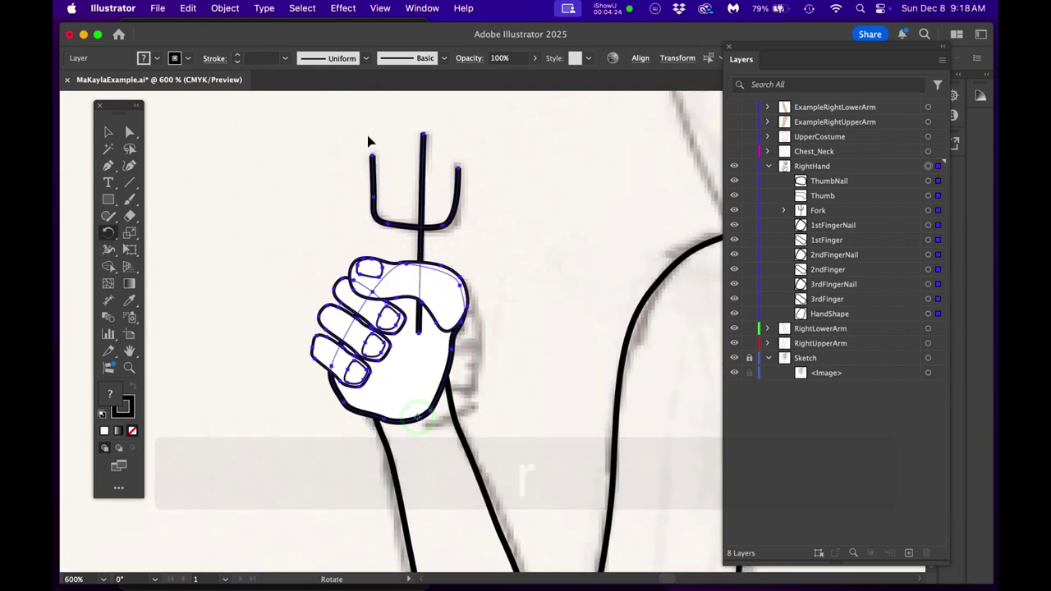
{"action": "left_click", "coordinate": [362, 121]}
{"action": "left_click_drag", "start_coordinate": [364, 123], "coordinate": [353, 178]}
{"action": "key", "text": "super+z"}
Collapse the RightHand layer and give the RightLowerArm path the default white fill and black stroke
{"action": "scroll", "coordinate": [440, 282], "scroll_direction": "down", "scroll_amount": 2}
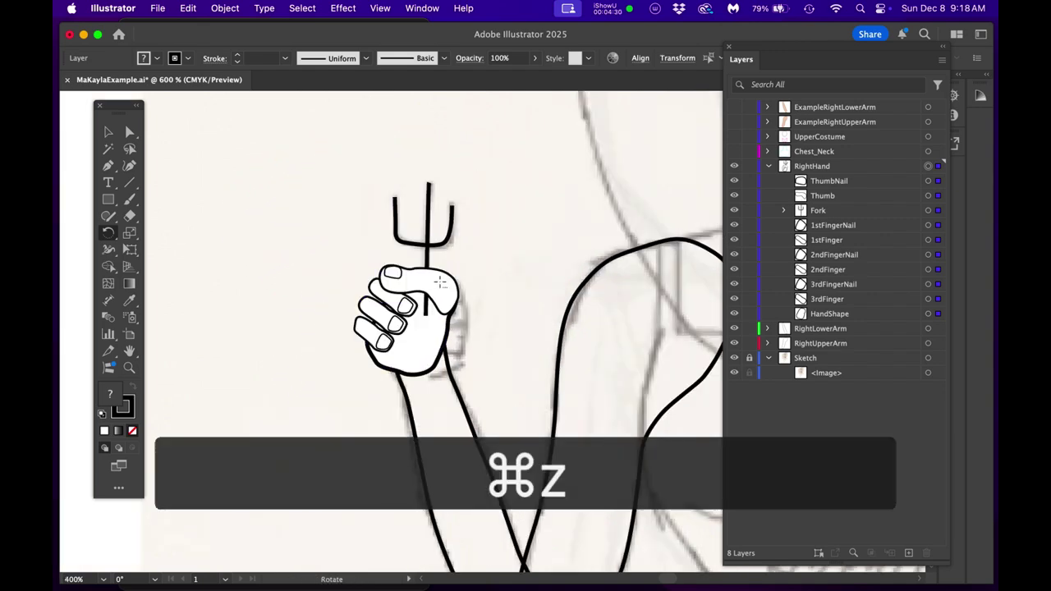
{"action": "scroll", "coordinate": [440, 282], "scroll_direction": "right", "scroll_amount": 5}
{"action": "scroll", "coordinate": [440, 283], "scroll_direction": "down", "scroll_amount": 3}
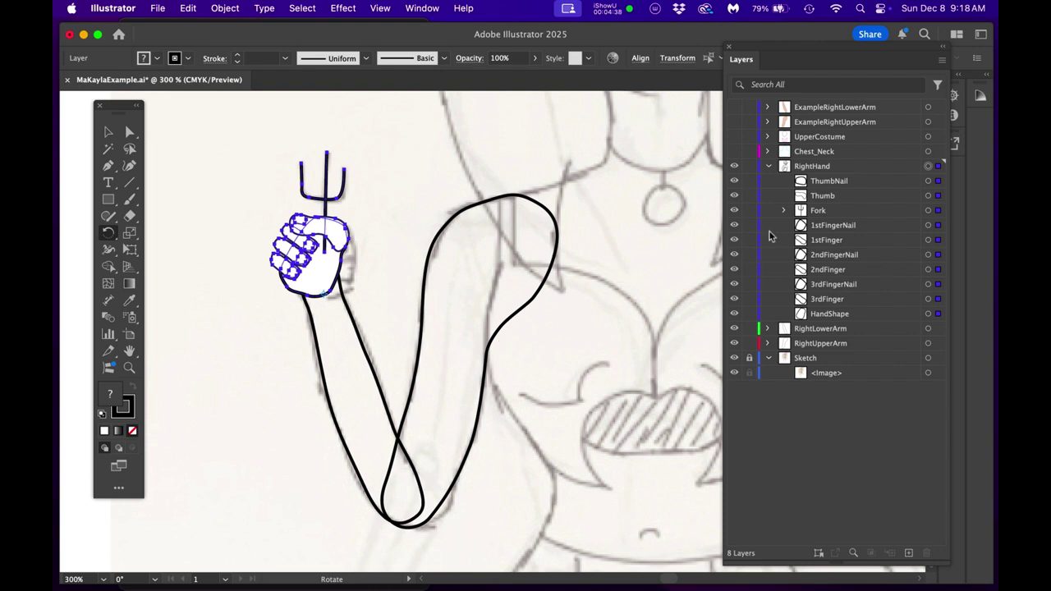
{"action": "left_click", "coordinate": [772, 169]}
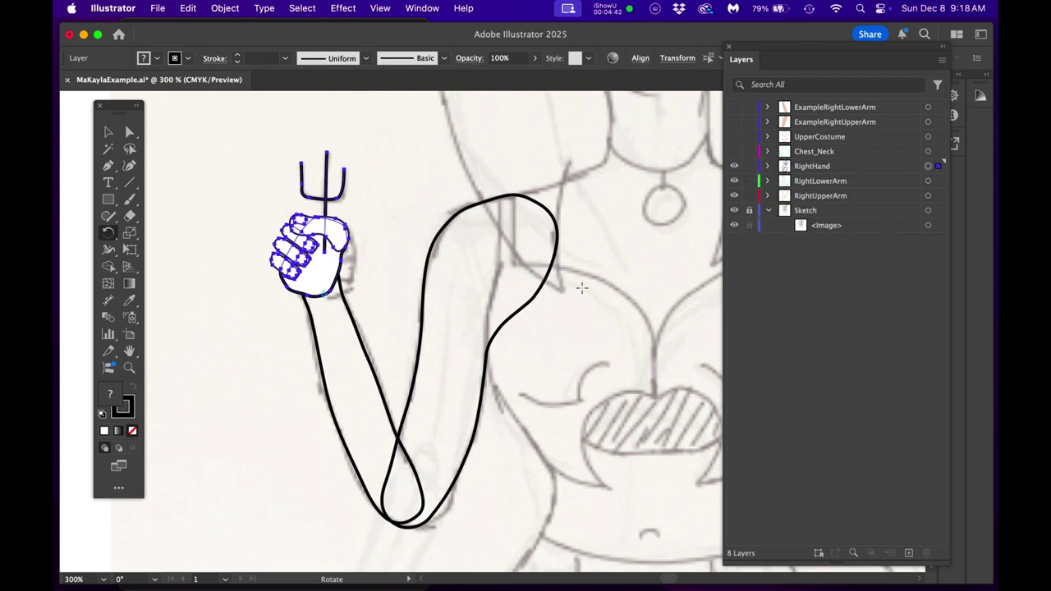
{"action": "left_click", "coordinate": [365, 358]}
{"action": "key", "text": "r"}
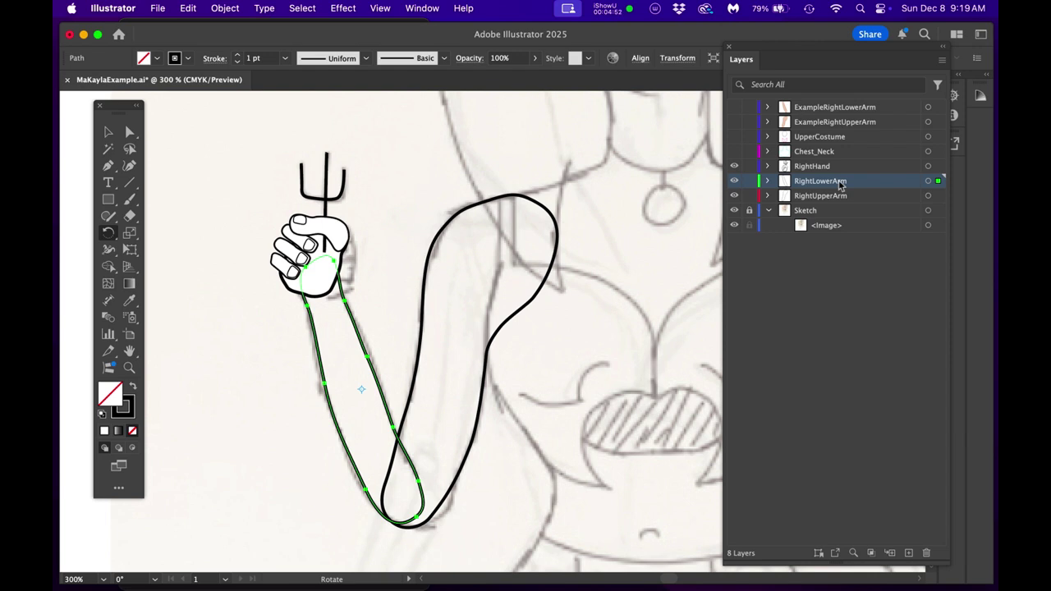
{"action": "left_click", "coordinate": [768, 181]}
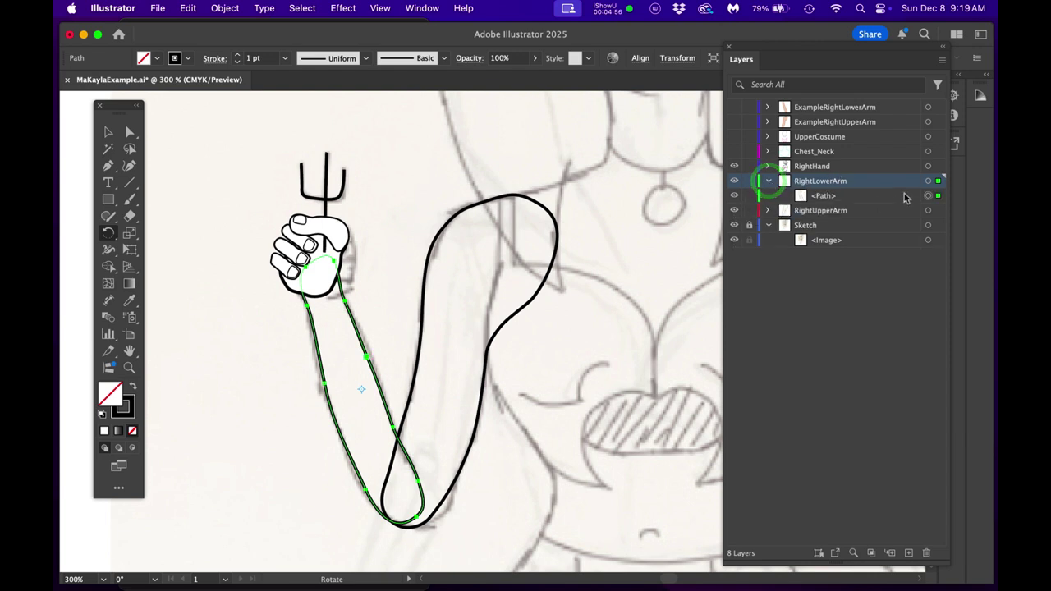
{"action": "left_click", "coordinate": [927, 197]}
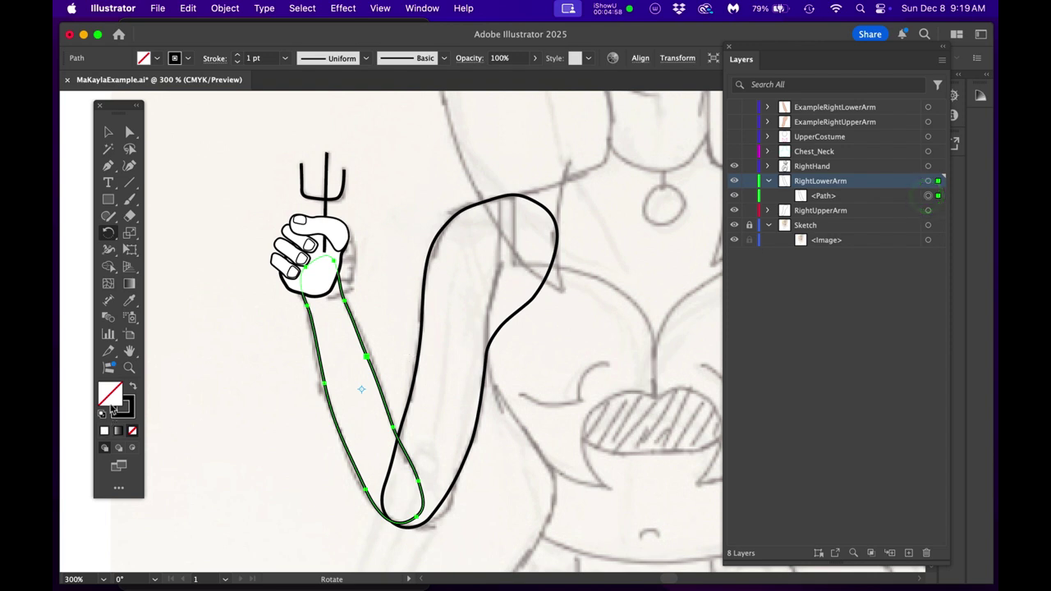
{"action": "left_click", "coordinate": [113, 396]}
{"action": "key", "text": "d"}
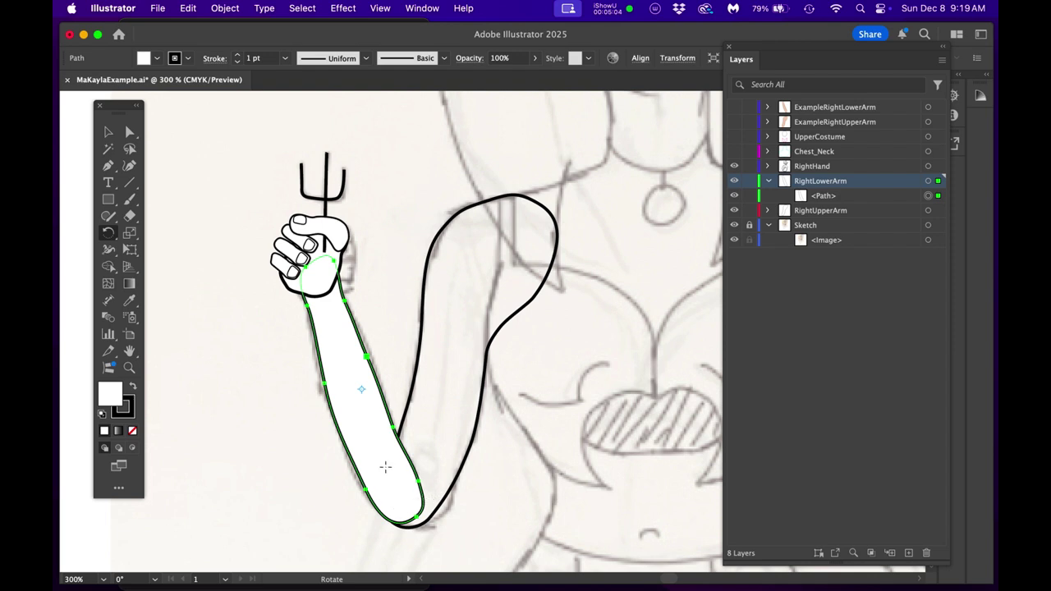
Try rotating the RightHand and RightLowerArm artwork together around a pivot at the elbow, and undo the rotation
{"action": "key", "text": "super+minus"}
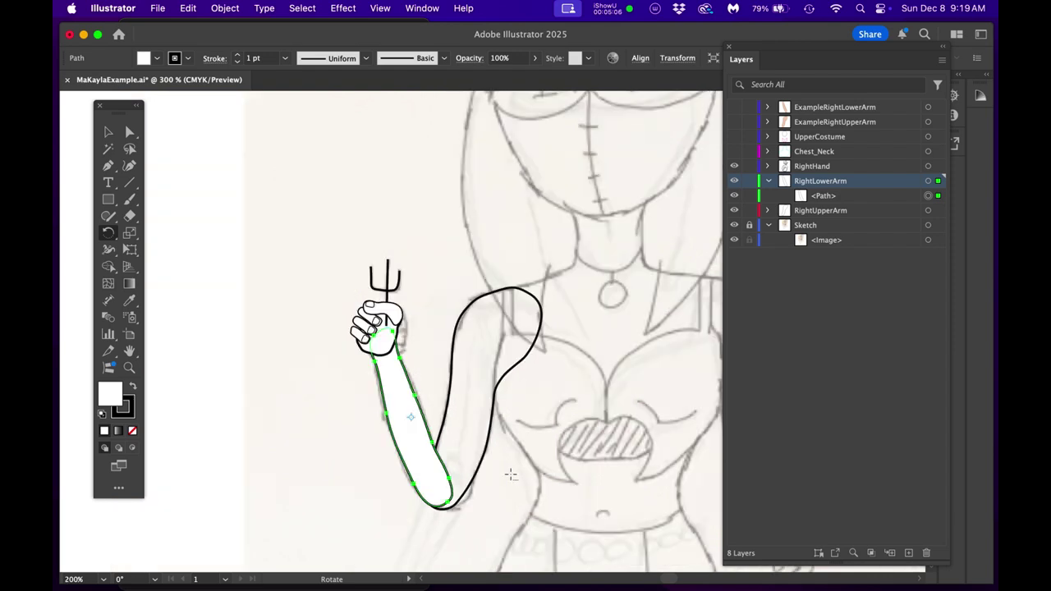
{"action": "left_click_drag", "start_coordinate": [563, 440], "coordinate": [556, 371]}
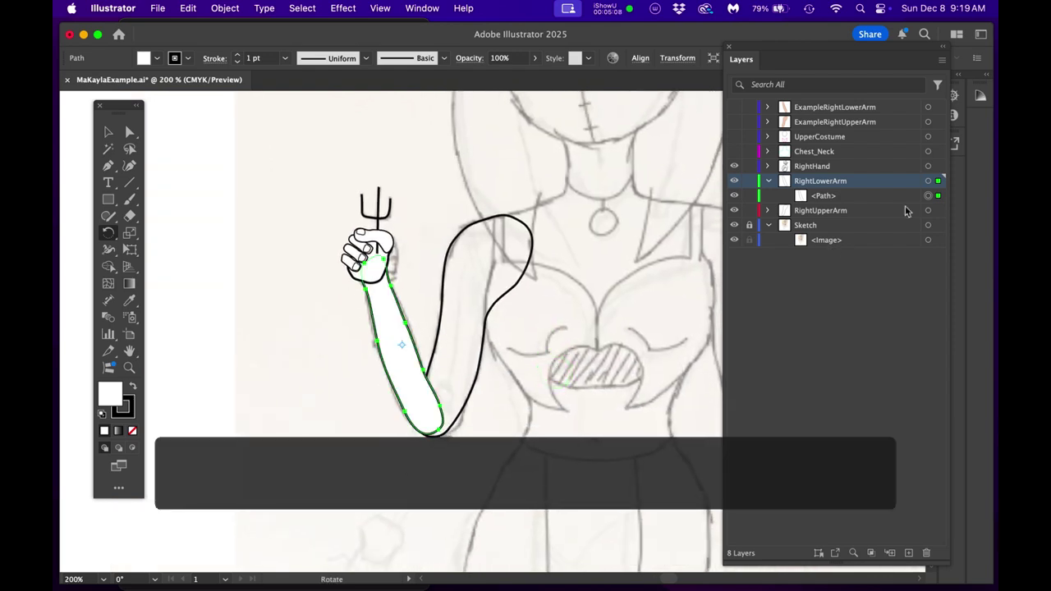
{"action": "left_click", "coordinate": [929, 165]}
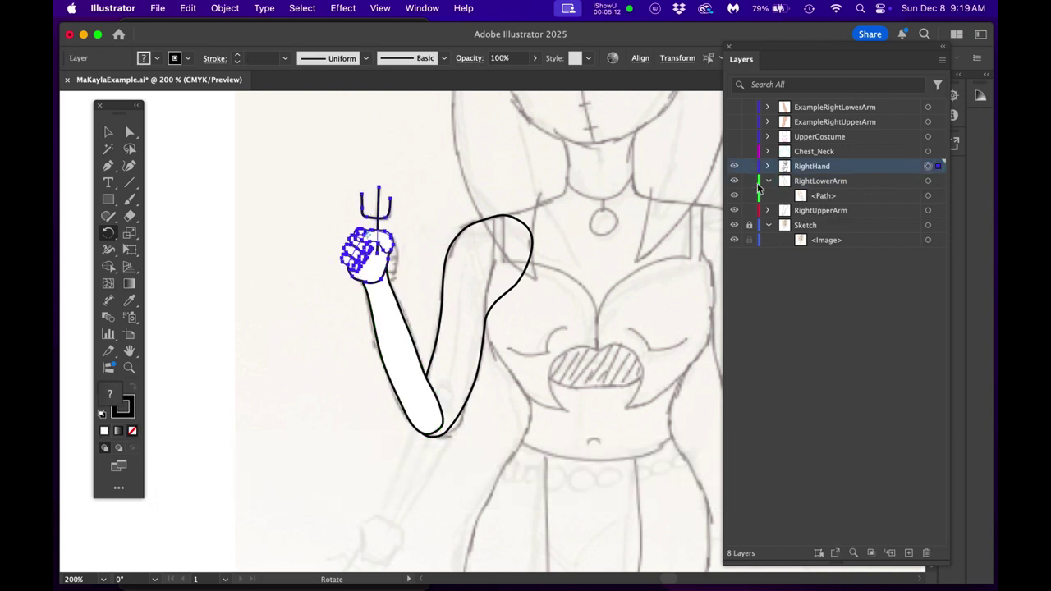
{"action": "left_click", "coordinate": [767, 181]}
{"action": "left_click", "coordinate": [928, 181]}
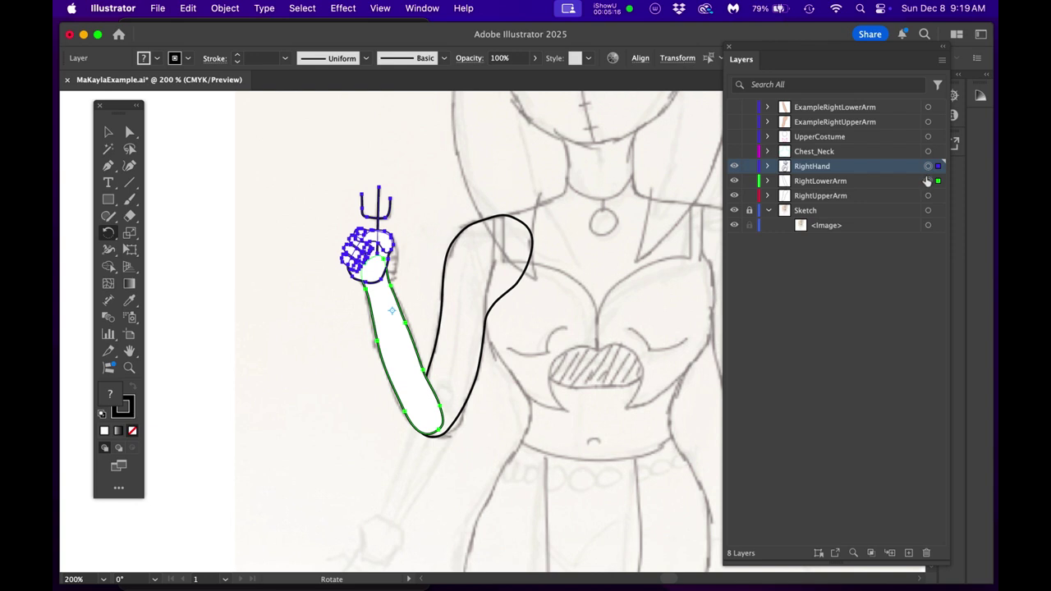
{"action": "key", "text": "r"}
{"action": "left_click_drag", "start_coordinate": [349, 198], "coordinate": [375, 294]}
{"action": "key", "text": "super+z"}
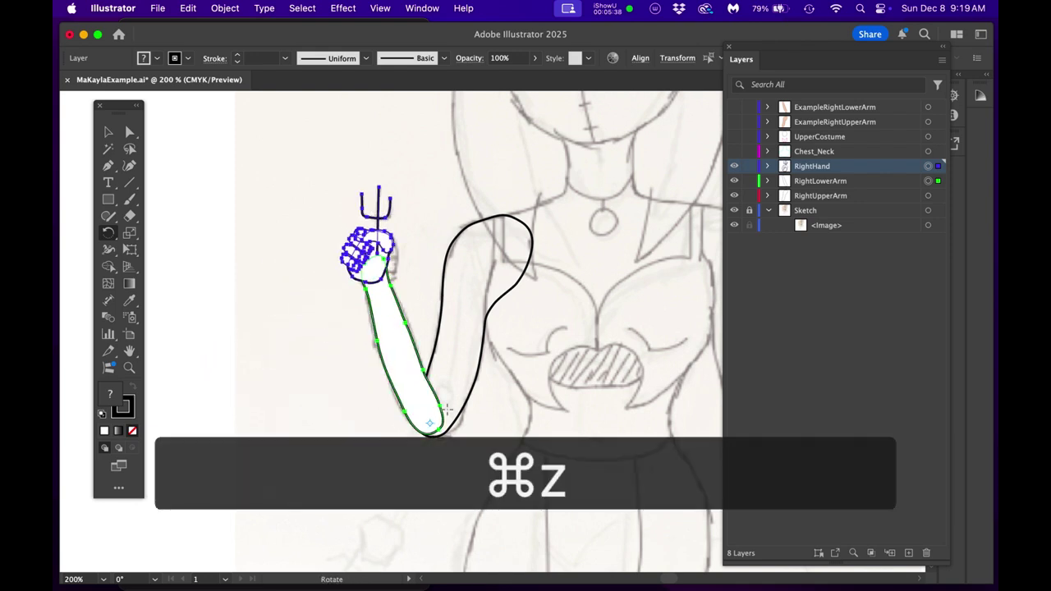
Toggle the RightUpperArm layer's visibility off and on, and give its shape the default white fill and black stroke
{"action": "scroll", "coordinate": [450, 395], "scroll_direction": "up", "scroll_amount": 2}
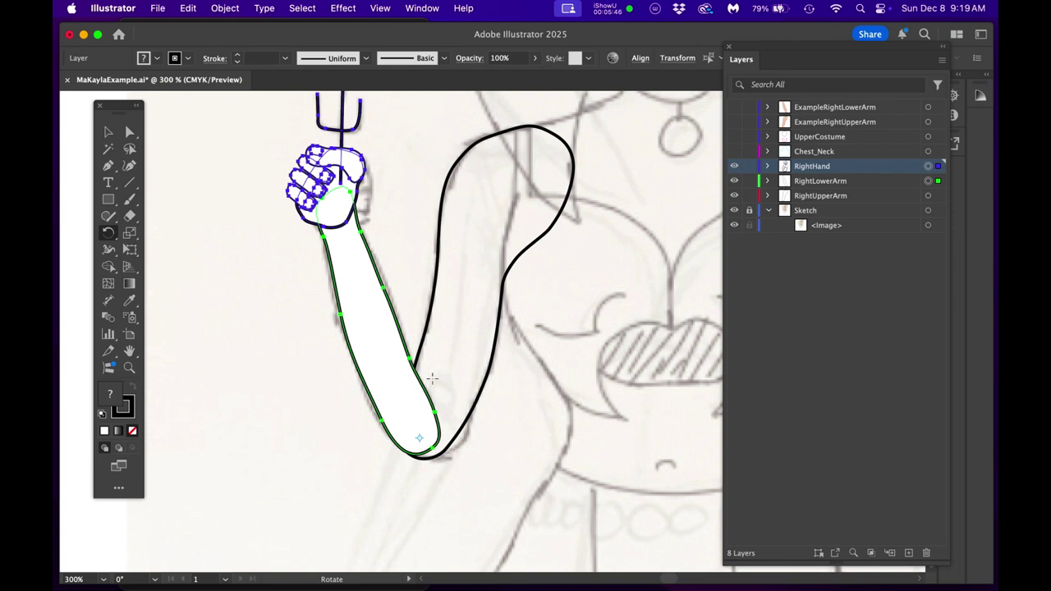
{"action": "scroll", "coordinate": [432, 378], "scroll_direction": "down", "scroll_amount": 3}
{"action": "key", "text": "space"}
{"action": "left_click_drag", "start_coordinate": [485, 365], "coordinate": [476, 321]}
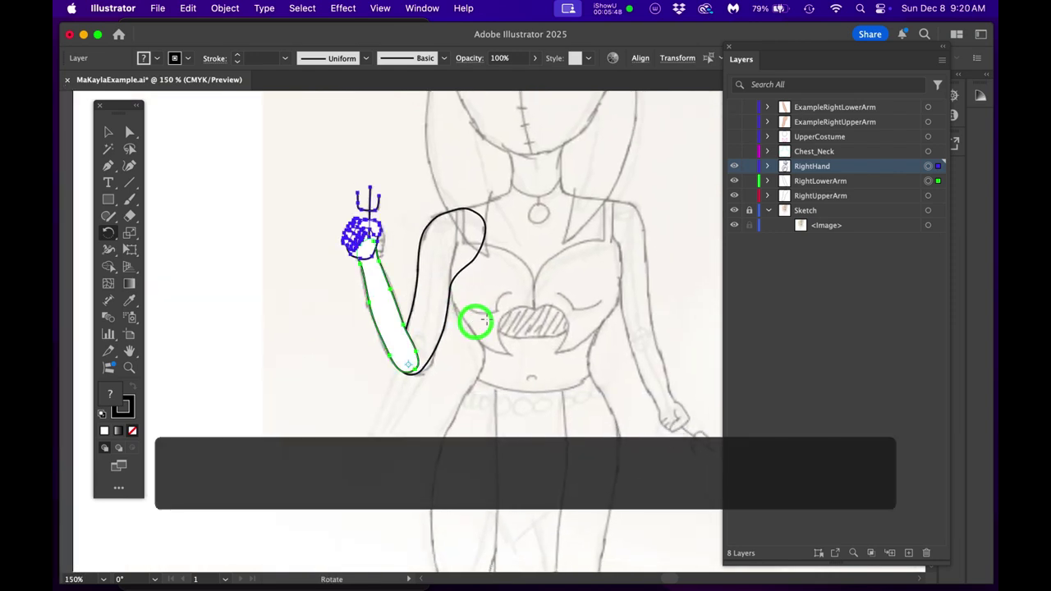
{"action": "left_click", "coordinate": [734, 196]}
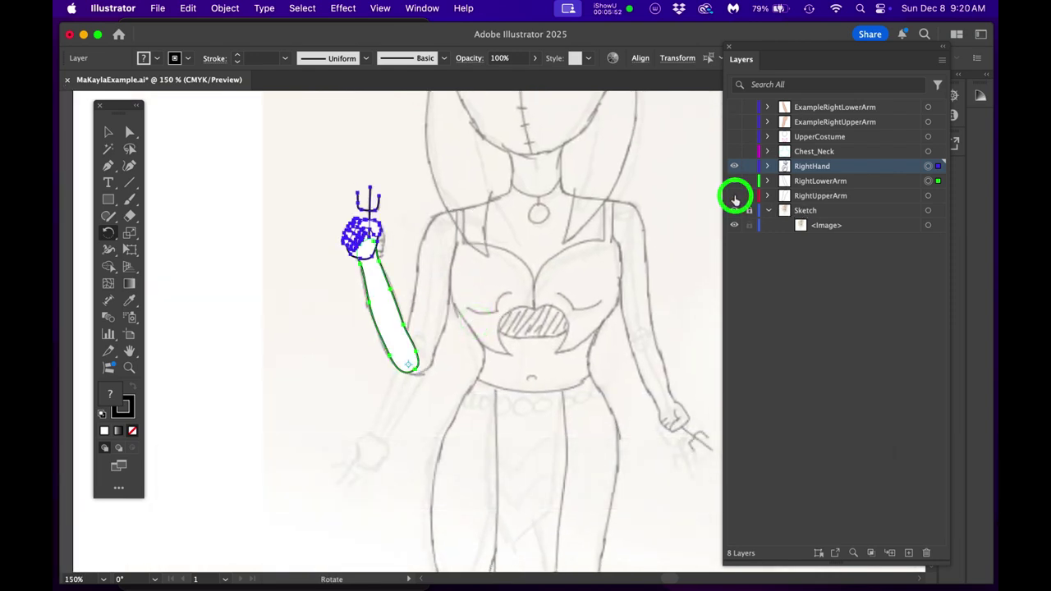
{"action": "left_click", "coordinate": [734, 196]}
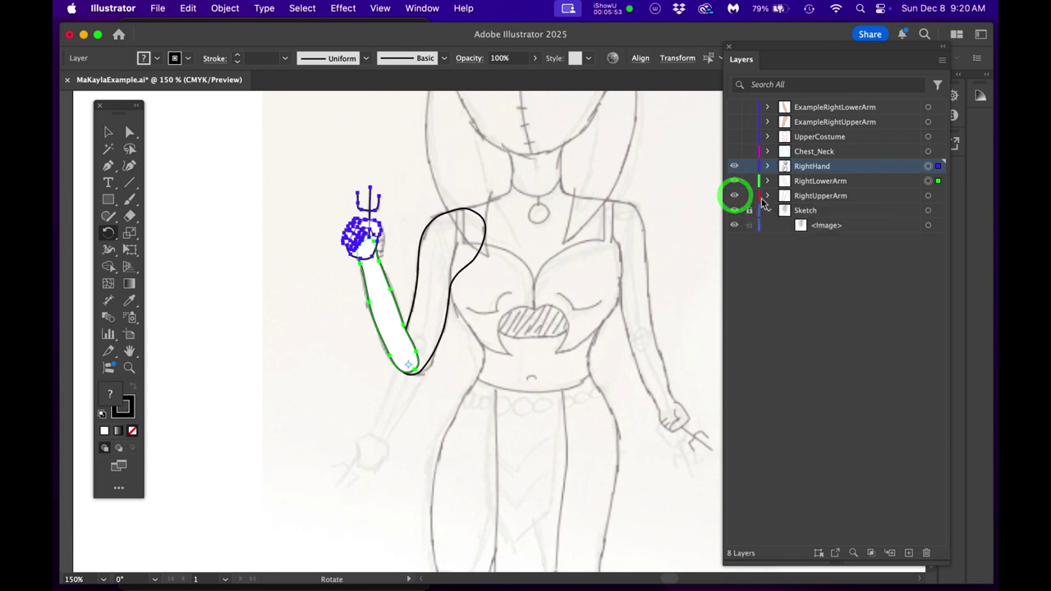
{"action": "left_click", "coordinate": [928, 196]}
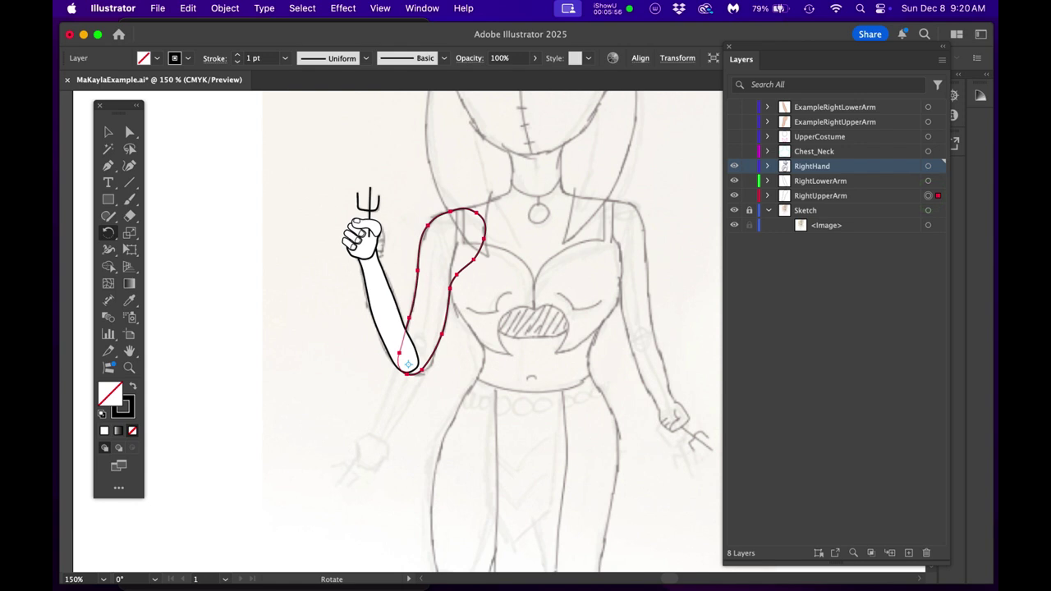
{"action": "key", "text": "d"}
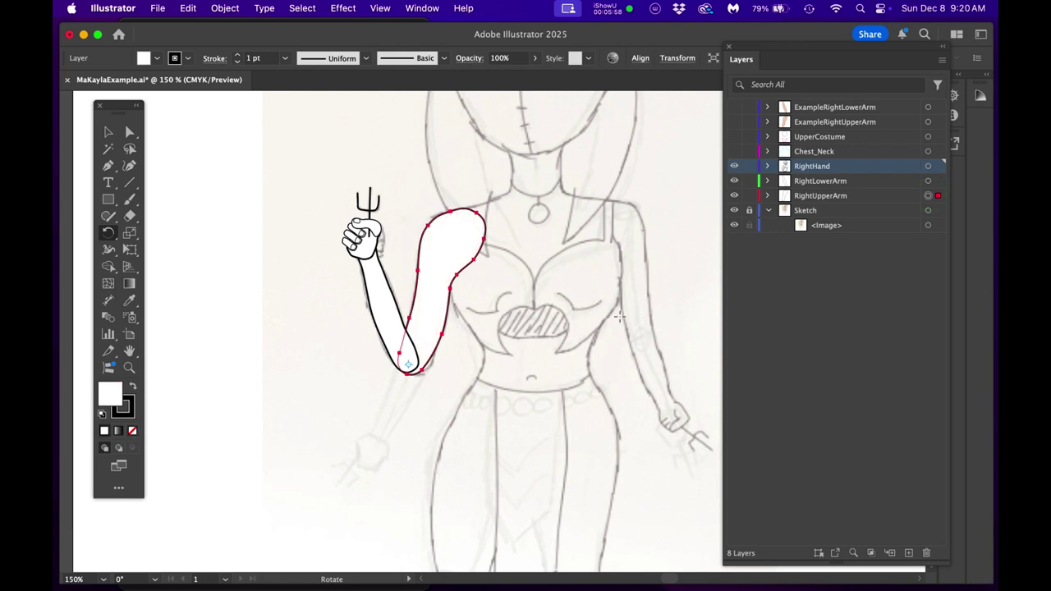
Try rotating the RightHand, RightLowerArm and RightUpperArm artwork together around a pivot at the shoulder, and undo the rotation
{"action": "left_click", "coordinate": [928, 166]}
{"action": "left_click", "coordinate": [928, 181], "text": "shift"}
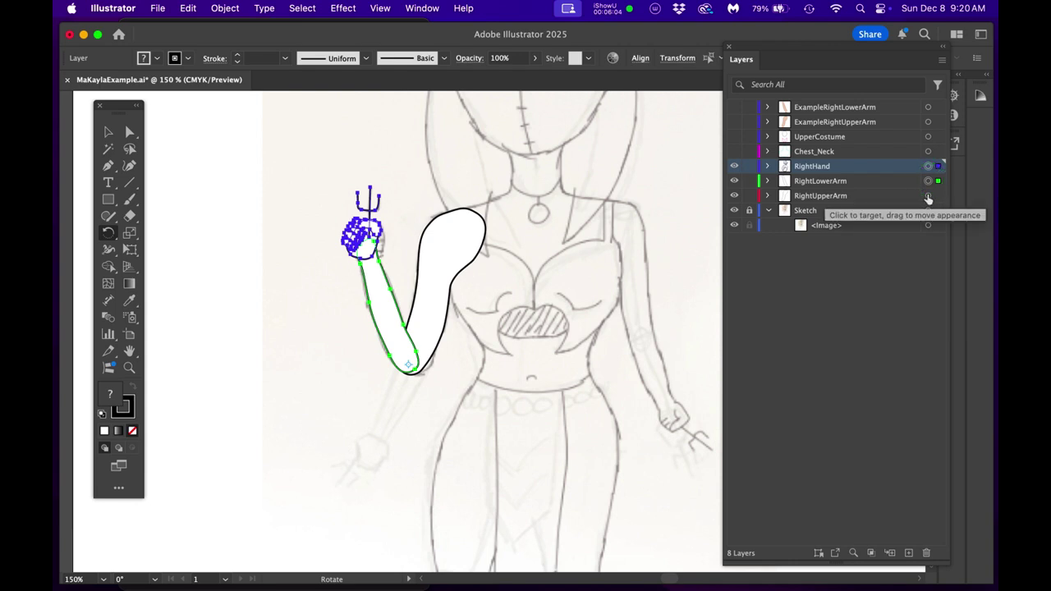
{"action": "left_click", "coordinate": [767, 196]}
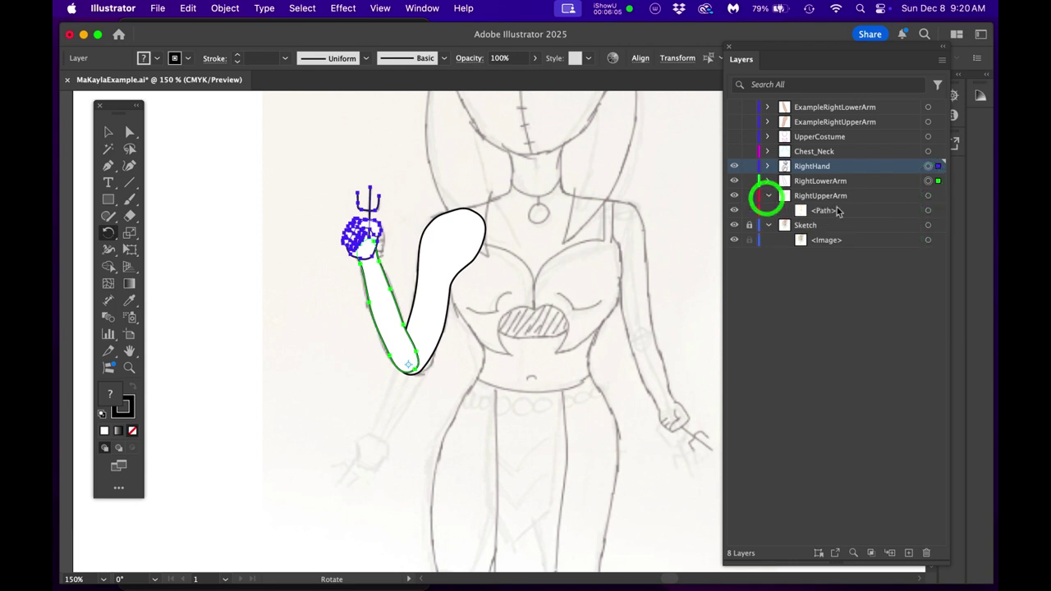
{"action": "left_click", "coordinate": [928, 195]}
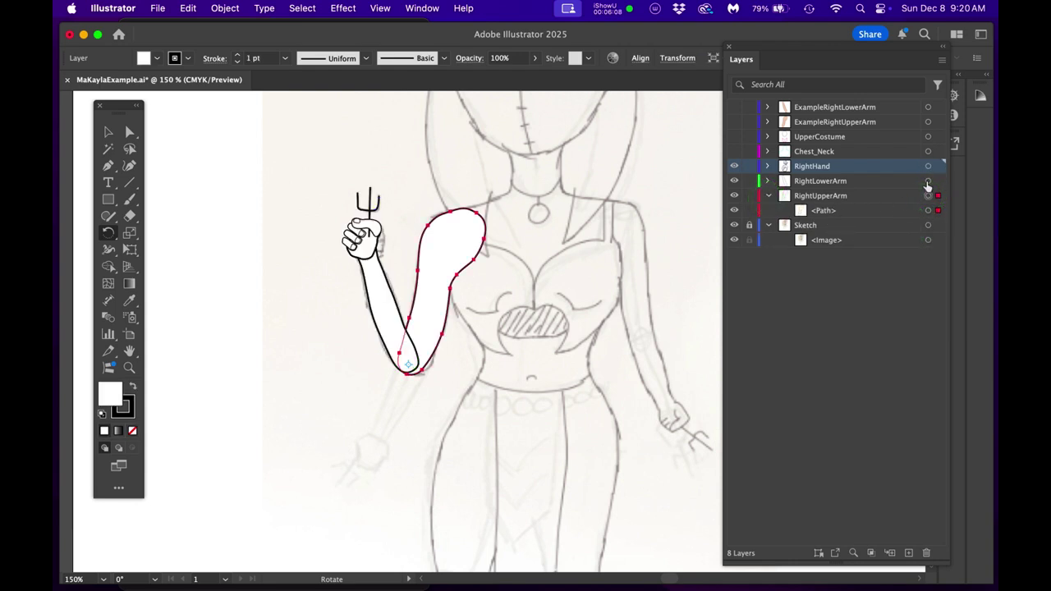
{"action": "left_click", "coordinate": [928, 164], "text": "shift"}
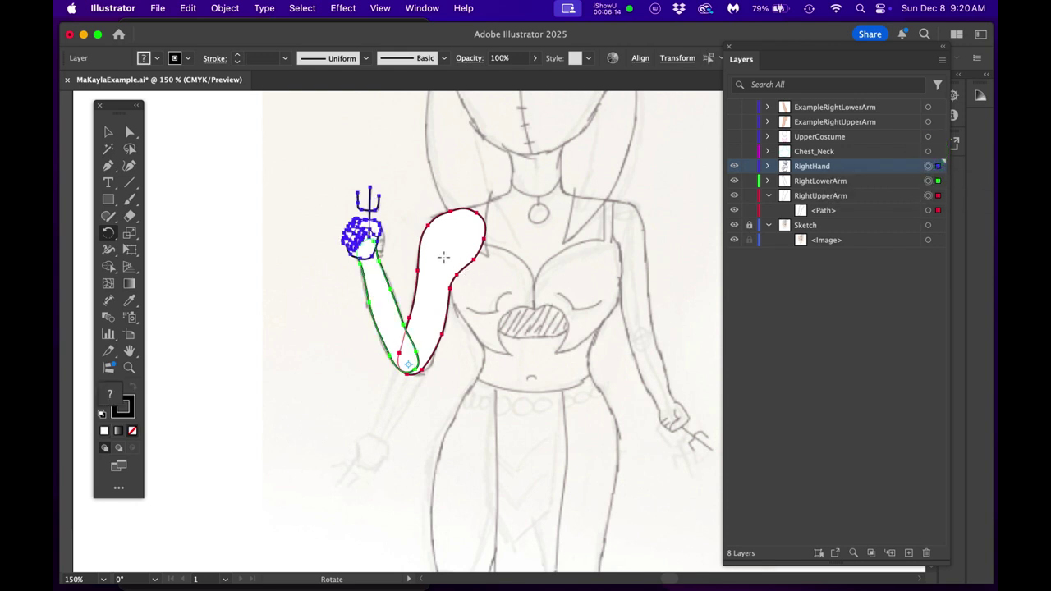
{"action": "key", "text": "r"}
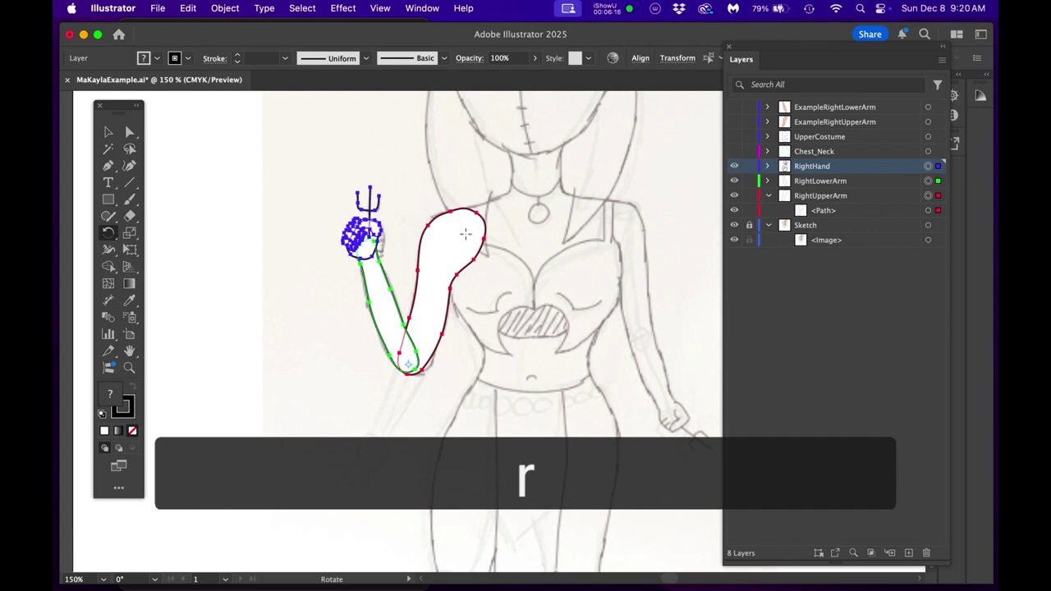
{"action": "left_click", "coordinate": [462, 236]}
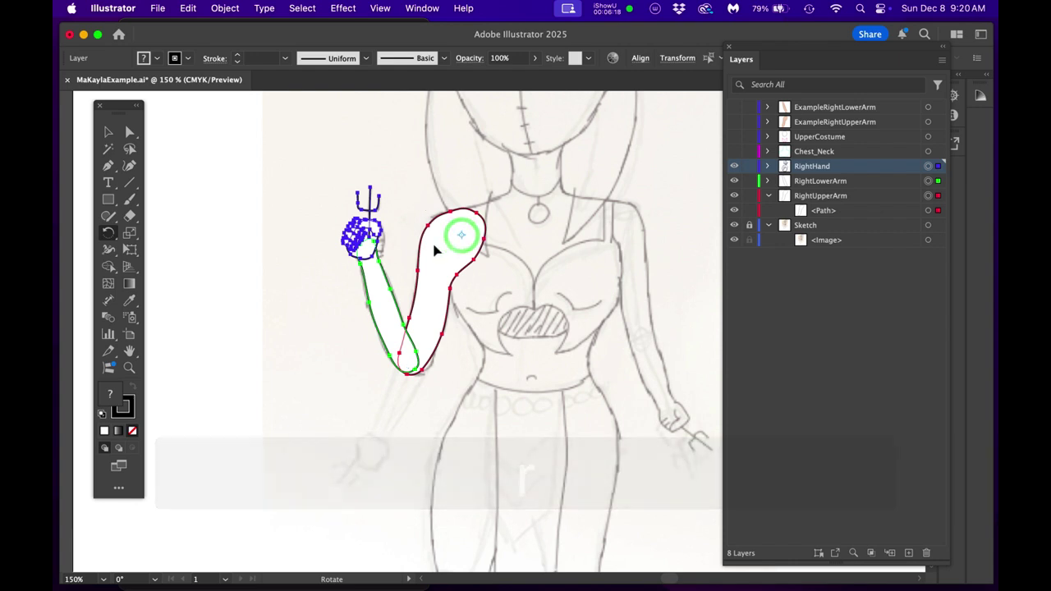
{"action": "left_click_drag", "start_coordinate": [324, 236], "coordinate": [333, 207]}
{"action": "key", "text": "super+z"}
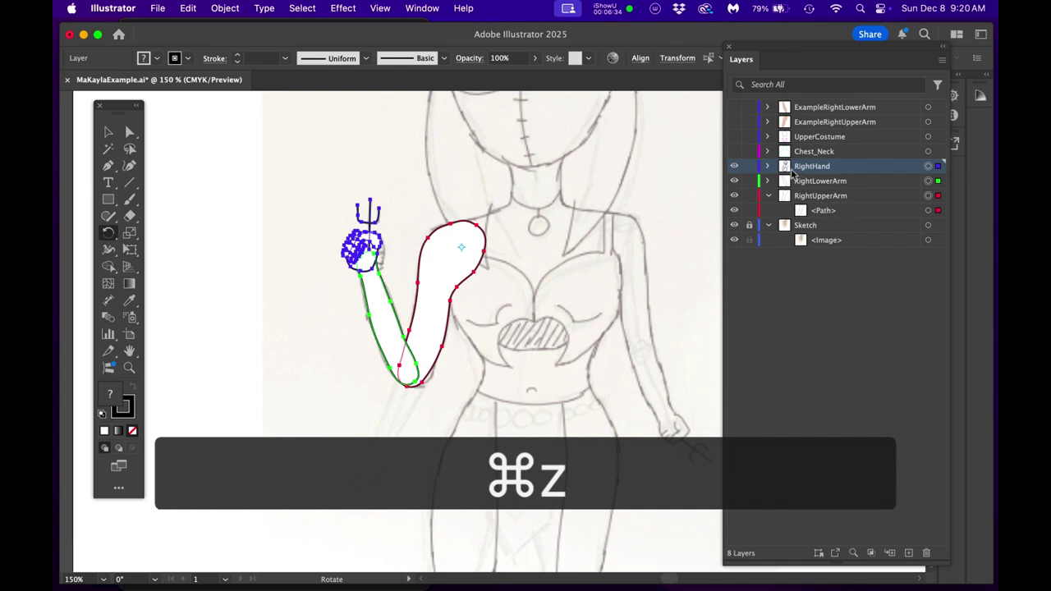
Show and expand the UpperCostume layer, and hide the RightHand, RightLowerArm and RightUpperArm layers
{"action": "left_click", "coordinate": [735, 137]}
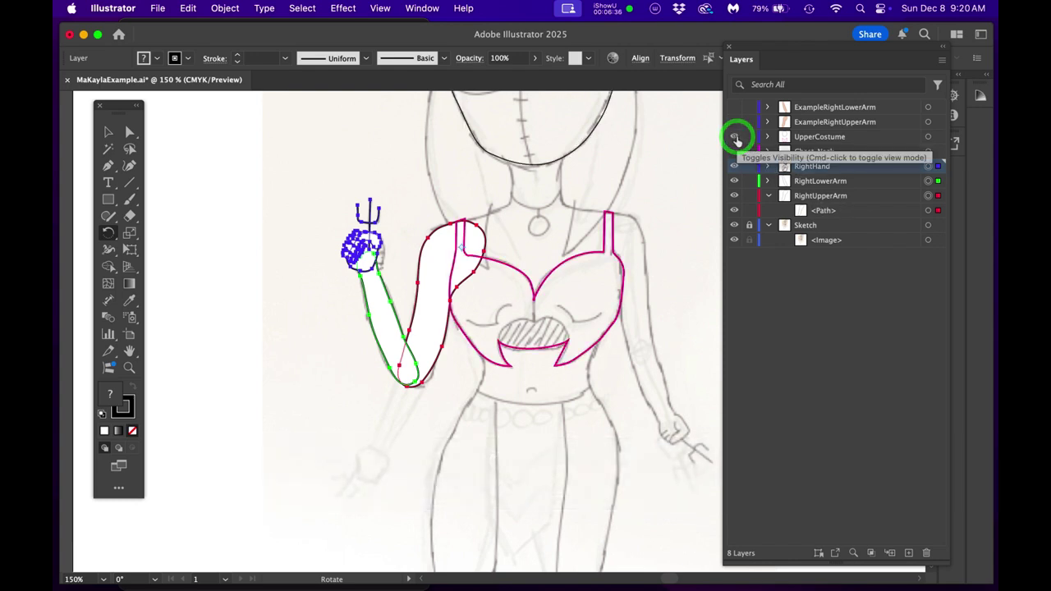
{"action": "left_click", "coordinate": [766, 137]}
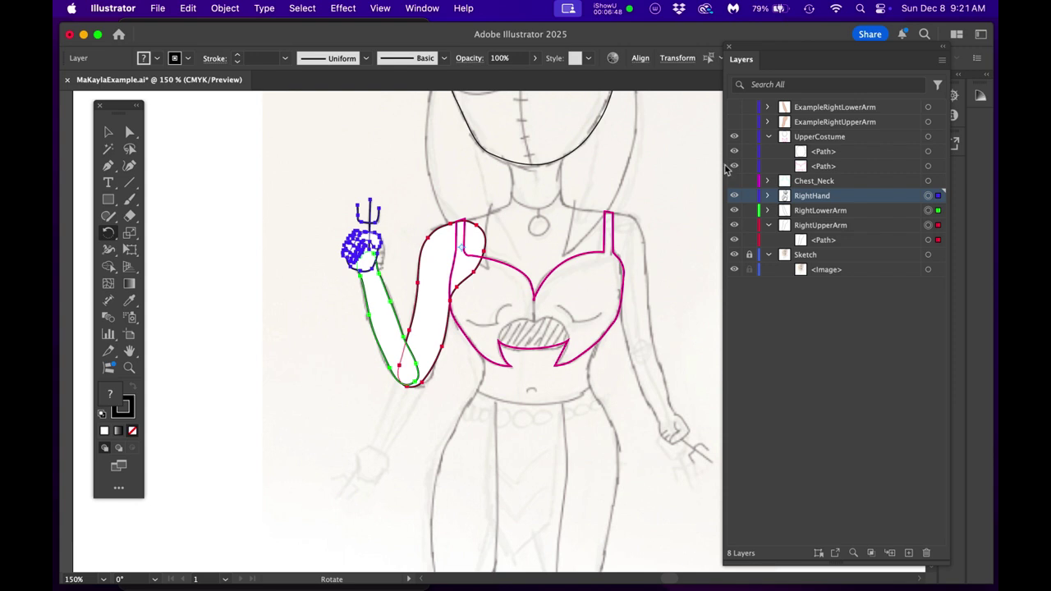
{"action": "left_click", "coordinate": [734, 195]}
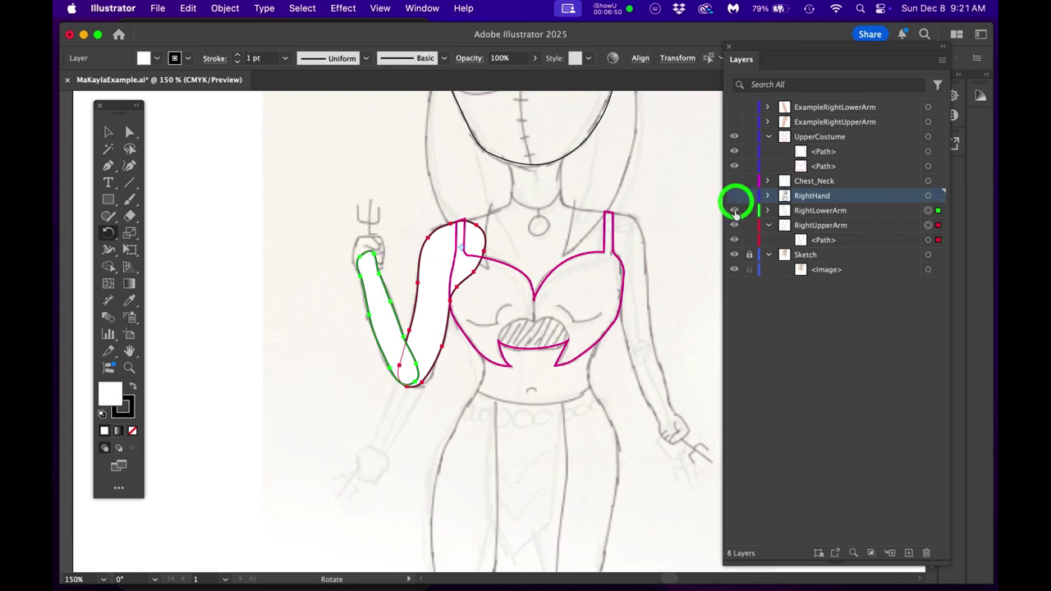
{"action": "left_click", "coordinate": [734, 211]}
{"action": "left_click", "coordinate": [734, 225]}
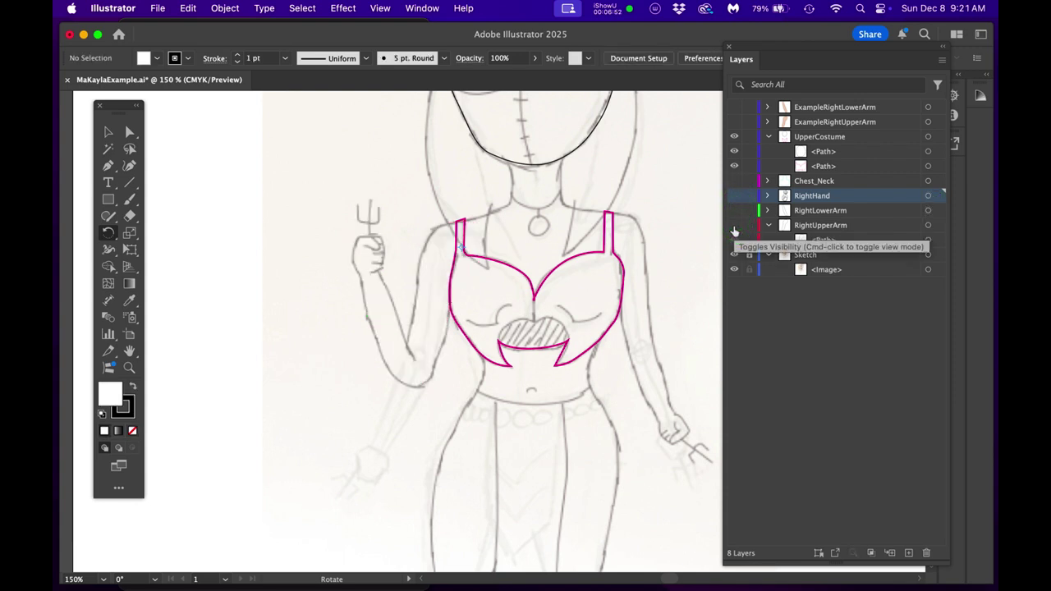
Move the face outline path from UpperCostume into a new layer named Head directly above it, and lock and hide that layer
{"action": "left_click", "coordinate": [928, 152]}
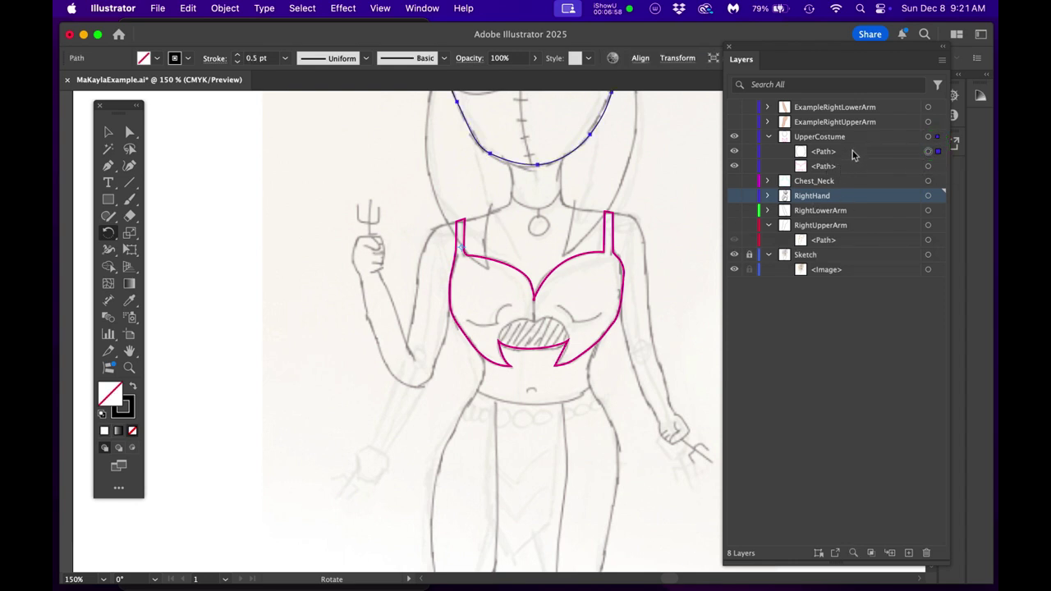
{"action": "left_click", "coordinate": [908, 553]}
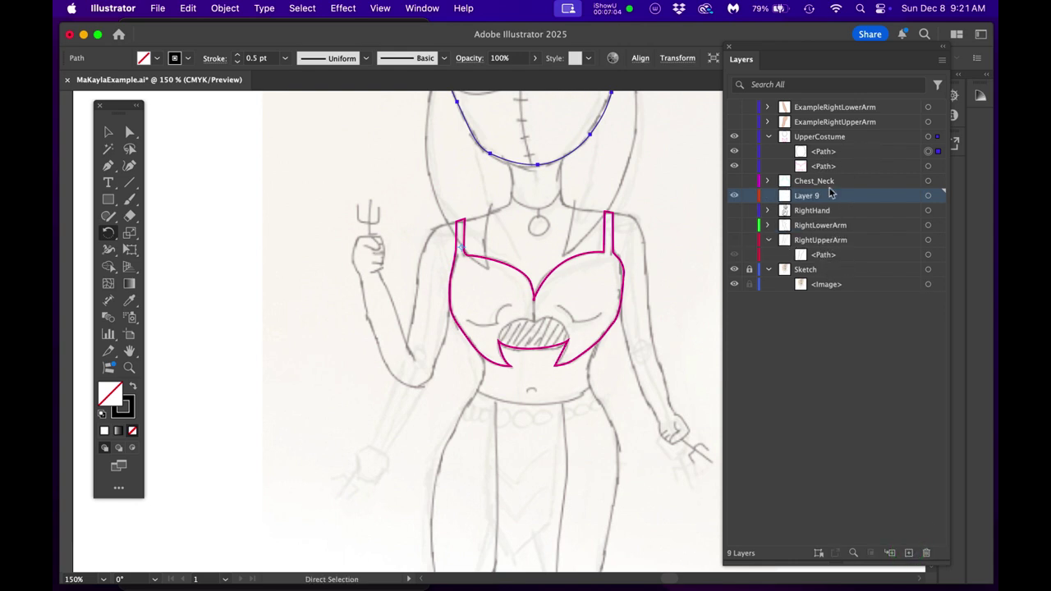
{"action": "left_click_drag", "start_coordinate": [835, 197], "coordinate": [817, 133]}
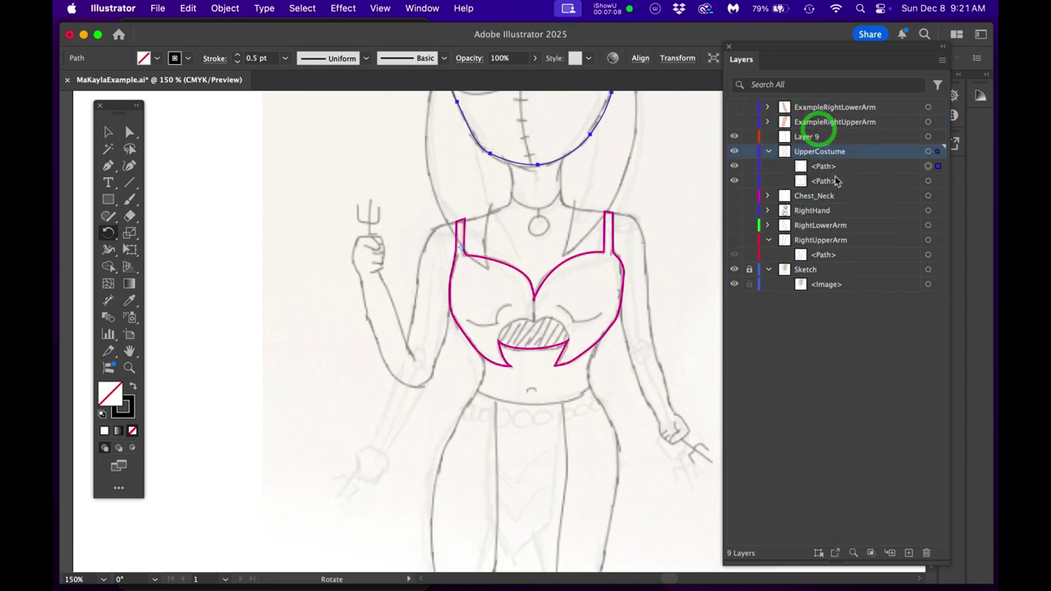
{"action": "left_click_drag", "start_coordinate": [841, 172], "coordinate": [826, 137]}
{"action": "left_click", "coordinate": [809, 139]}
{"action": "double_click", "coordinate": [809, 139]}
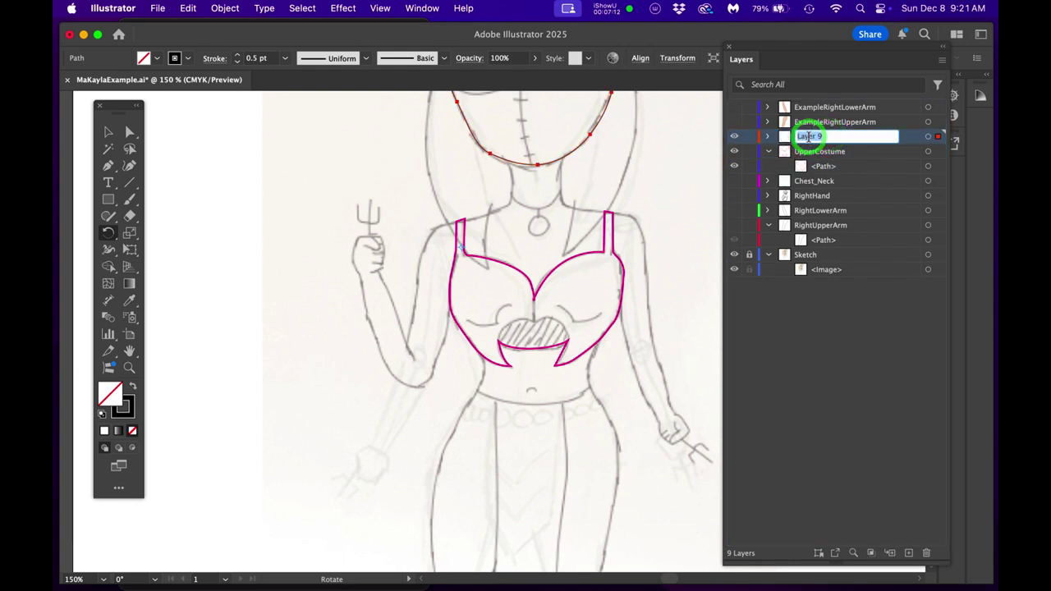
{"action": "type", "text": "Head"}
{"action": "key", "text": "Return"}
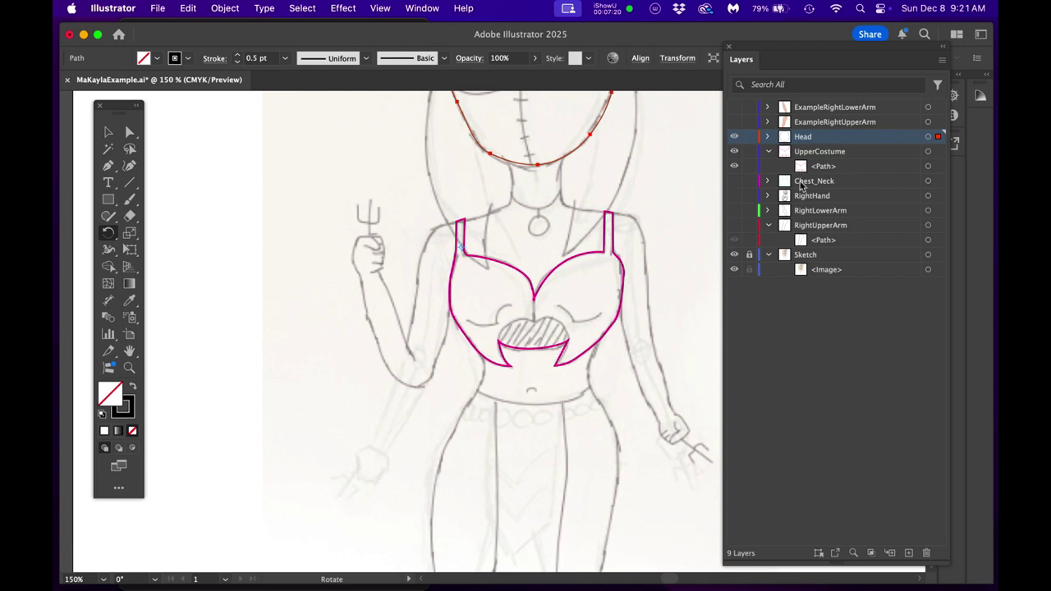
{"action": "left_click", "coordinate": [749, 136]}
{"action": "left_click", "coordinate": [734, 136]}
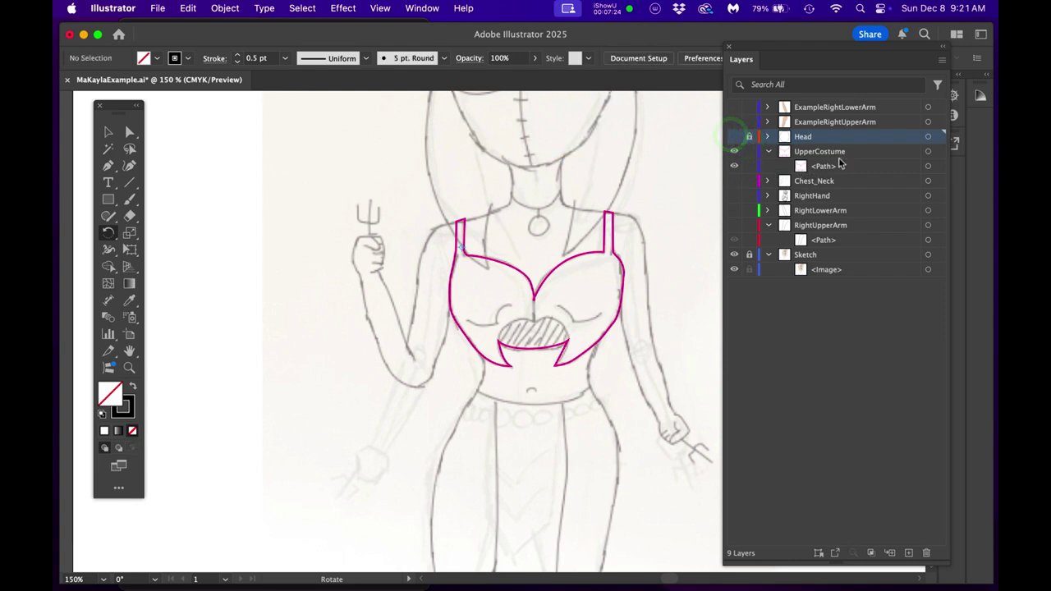
Fill the UpperCostume top path with a muted pinkish purple, lighter than its magenta stroke, and deselect it
{"action": "left_click", "coordinate": [928, 166]}
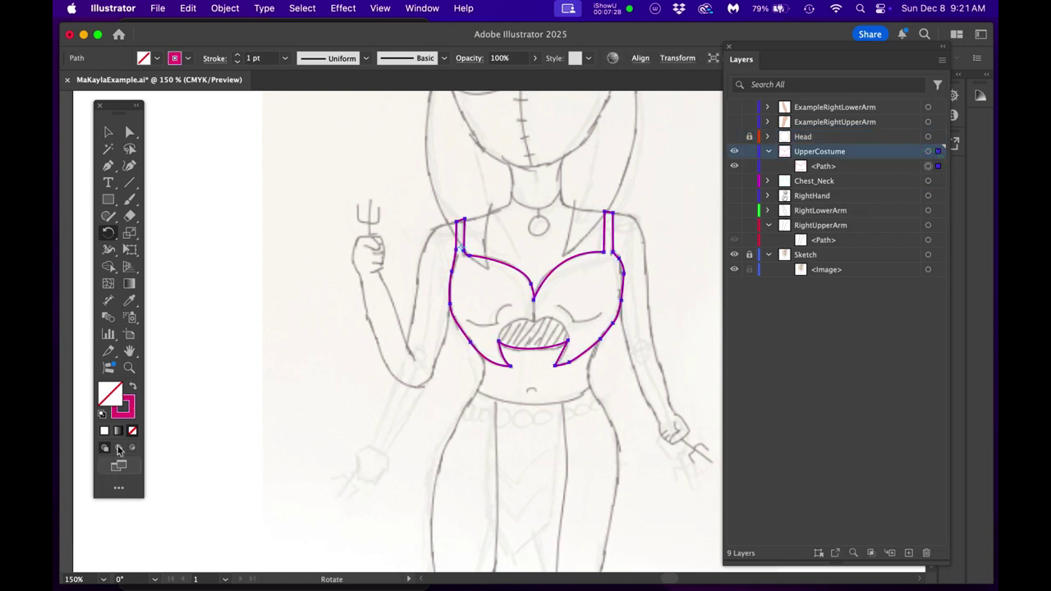
{"action": "left_click", "coordinate": [111, 395]}
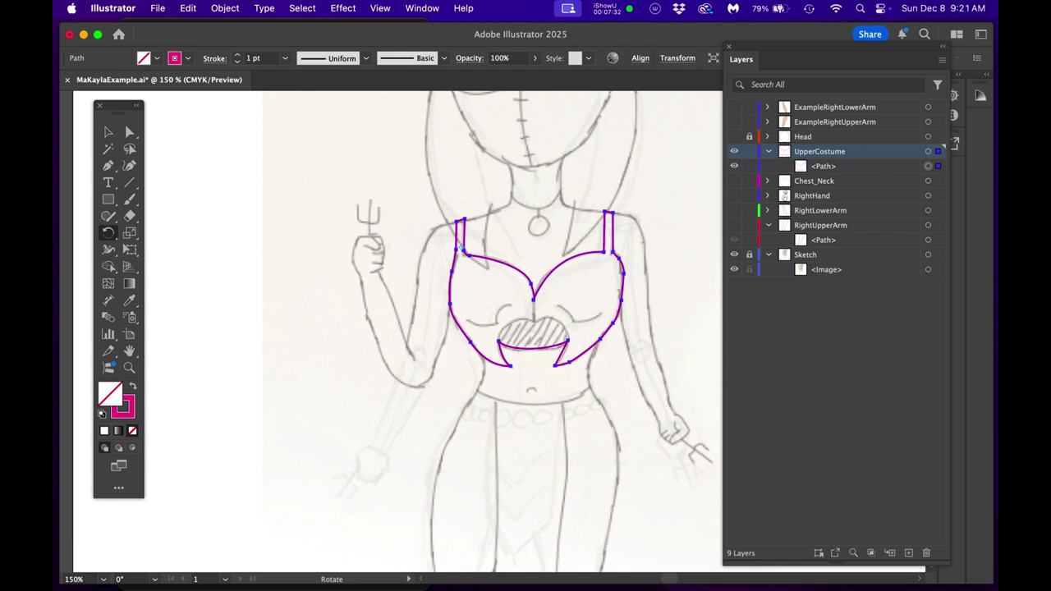
{"action": "key", "text": "comma"}
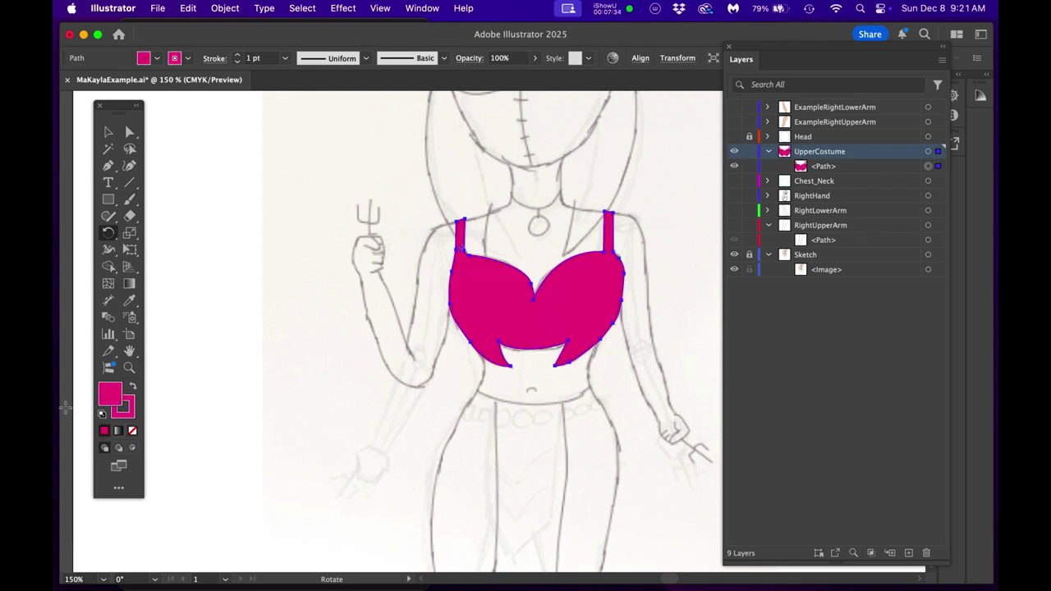
{"action": "double_click", "coordinate": [113, 403]}
{"action": "left_click_drag", "start_coordinate": [410, 251], "coordinate": [395, 255]}
{"action": "left_click", "coordinate": [674, 226]}
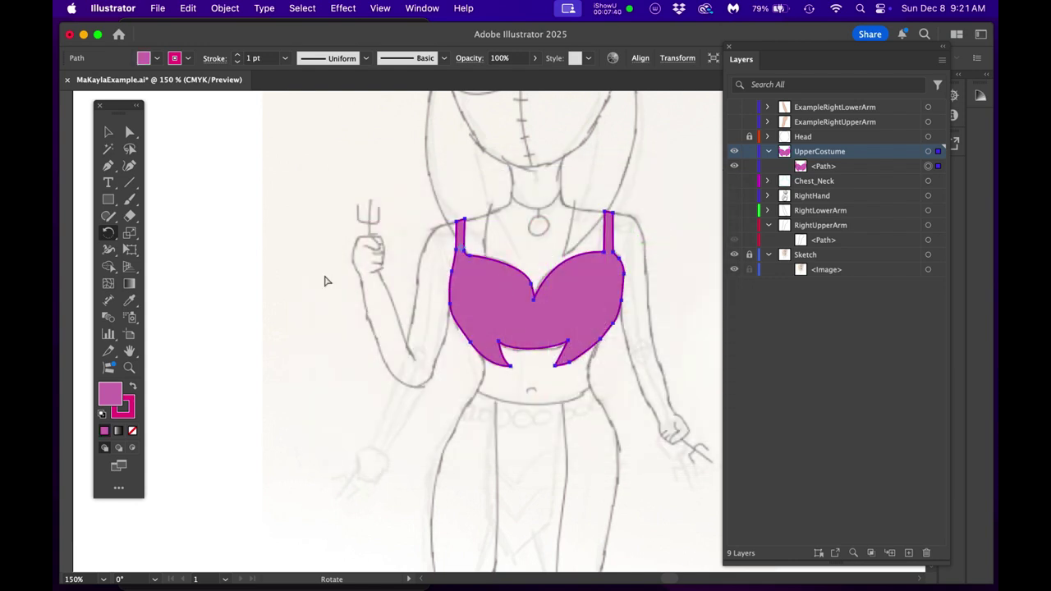
{"action": "left_click", "coordinate": [325, 281]}
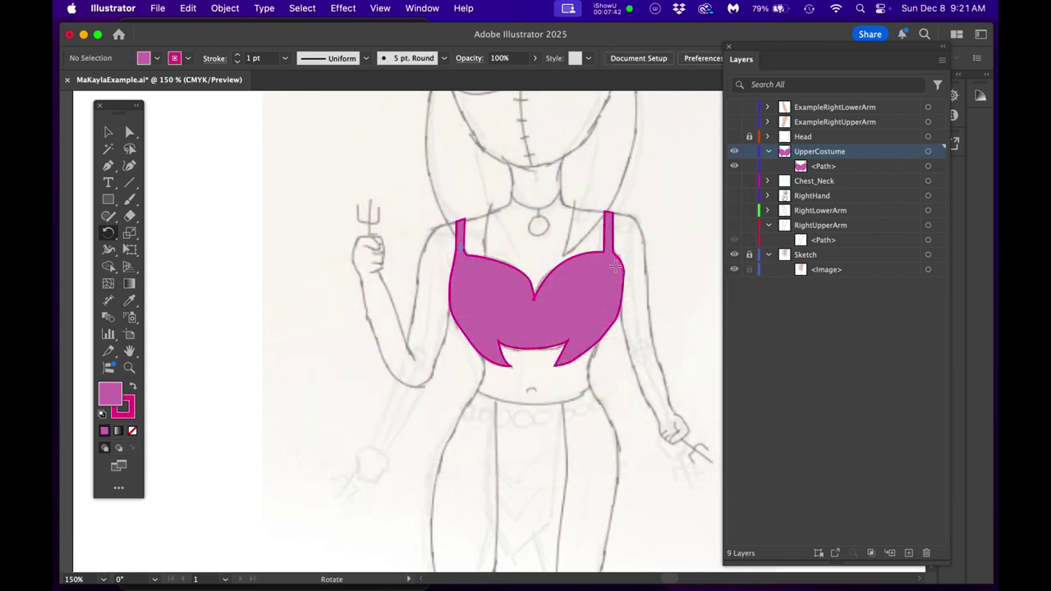
Collapse and lock the UpperCostume layer, and toggle its visibility off and on
{"action": "left_click", "coordinate": [764, 154]}
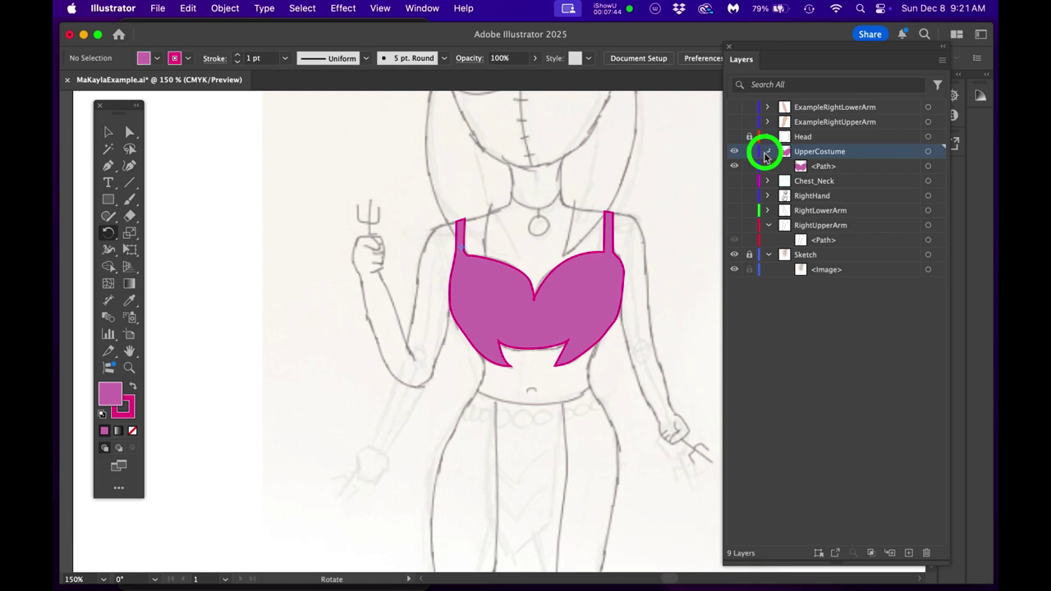
{"action": "left_click", "coordinate": [748, 151]}
{"action": "left_click", "coordinate": [735, 153]}
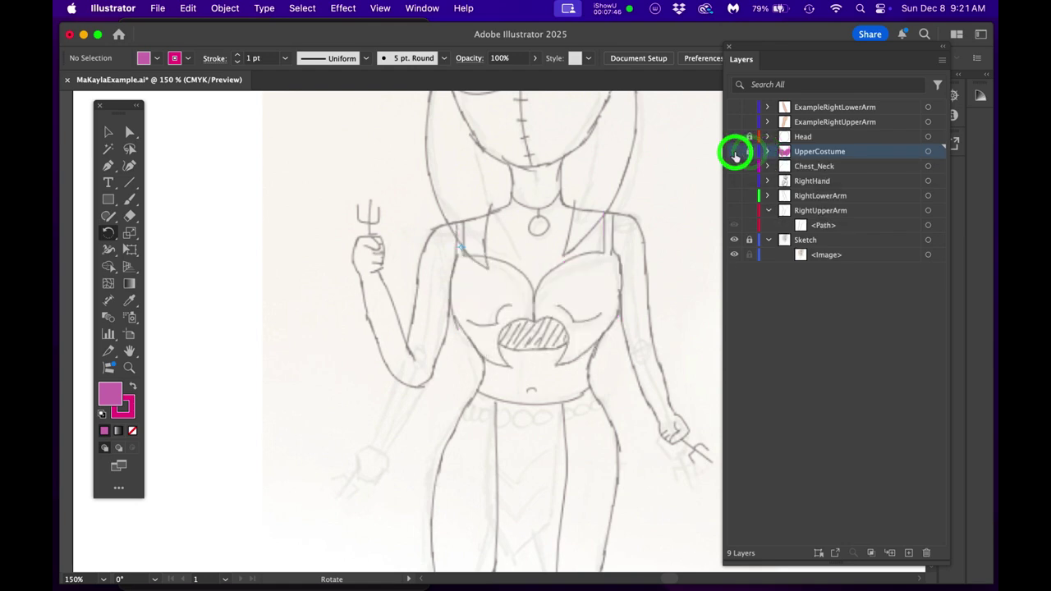
{"action": "left_click", "coordinate": [735, 153]}
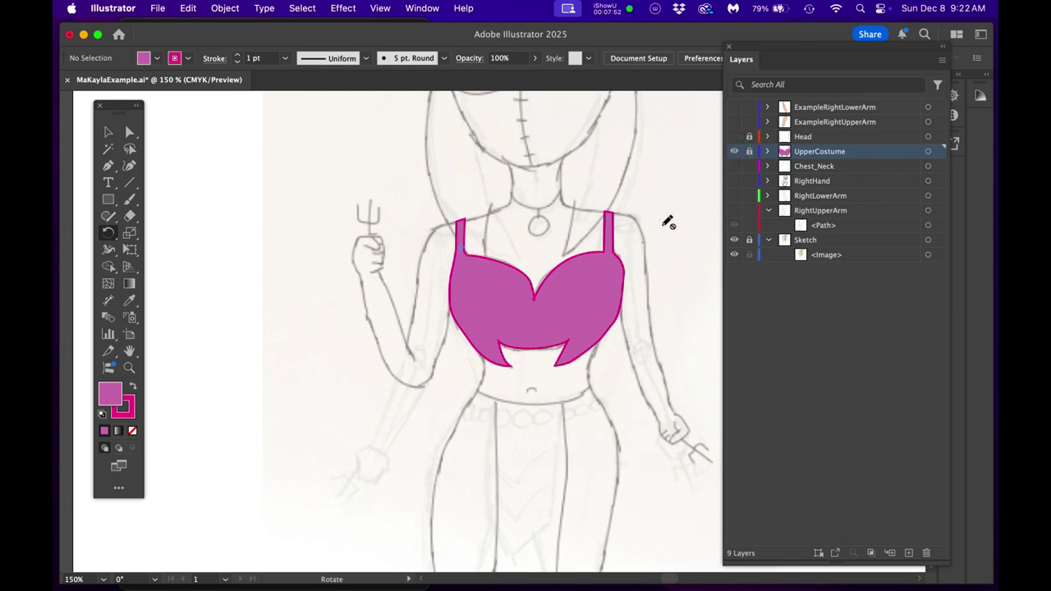
Show the RightHand, RightLowerArm and RightUpperArm layers again, and collapse the RightUpperArm layer
{"action": "left_click", "coordinate": [735, 180]}
{"action": "left_click", "coordinate": [735, 196]}
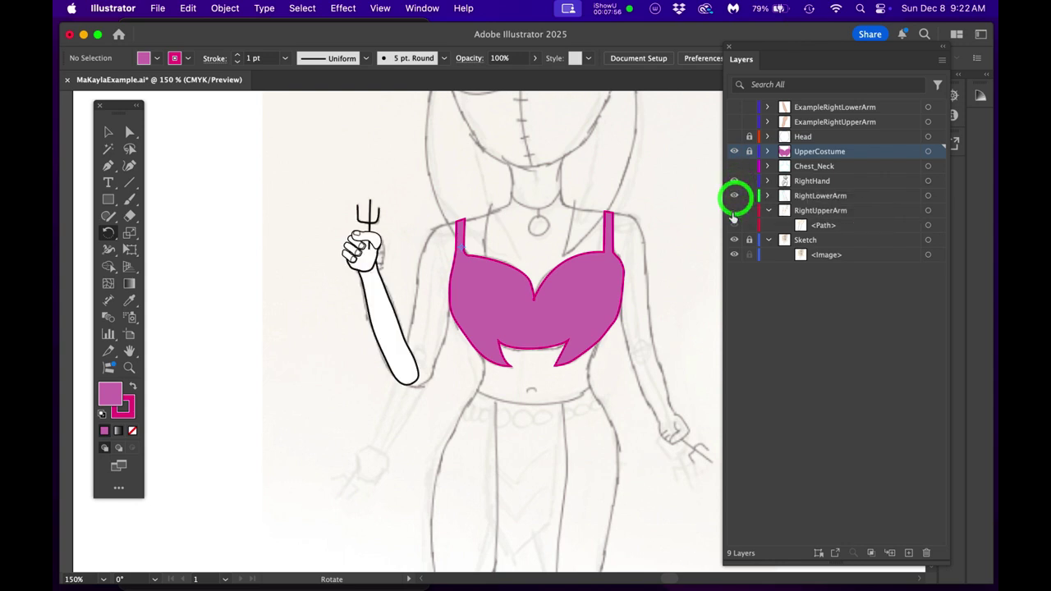
{"action": "left_click", "coordinate": [735, 210]}
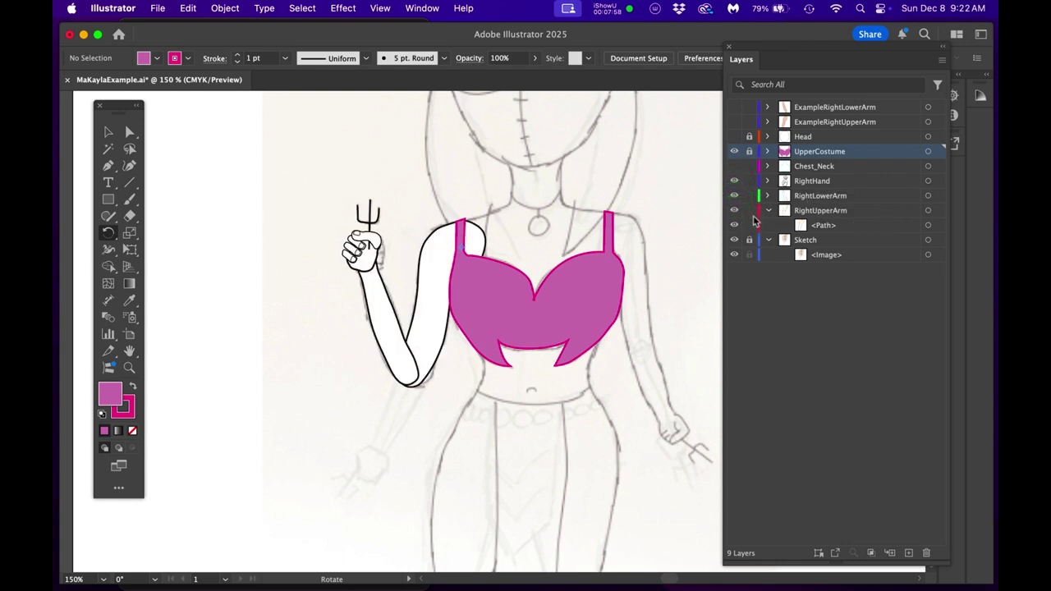
{"action": "left_click", "coordinate": [767, 211]}
Try rotating the whole right arm, including the hand and fork, around a shoulder pivot beneath the filled costume, and undo the rotation
{"action": "left_click", "coordinate": [928, 210]}
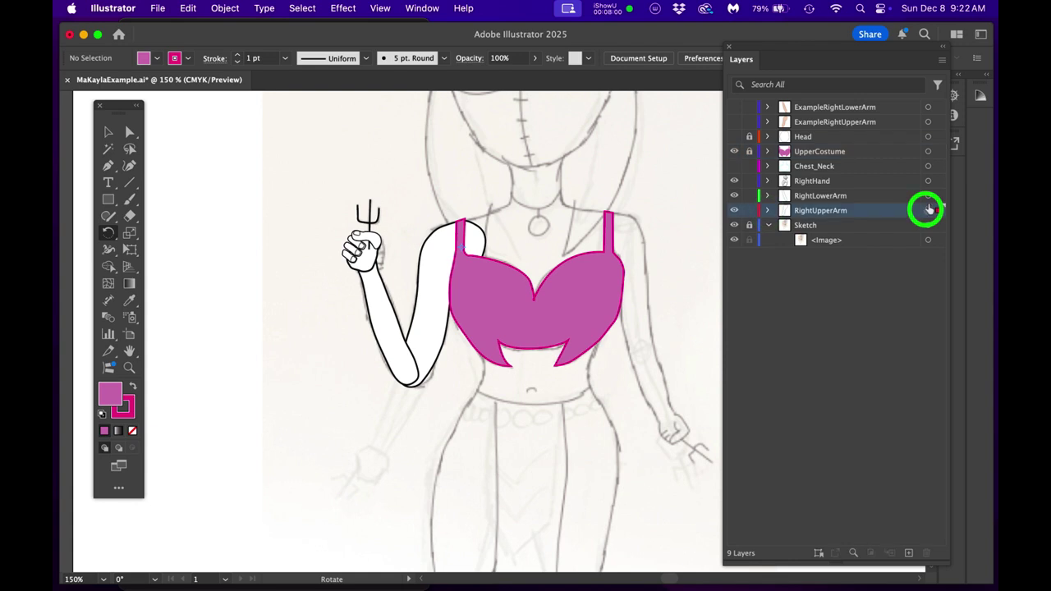
{"action": "left_click", "coordinate": [928, 196], "text": "shift"}
{"action": "left_click", "coordinate": [928, 180], "text": "shift"}
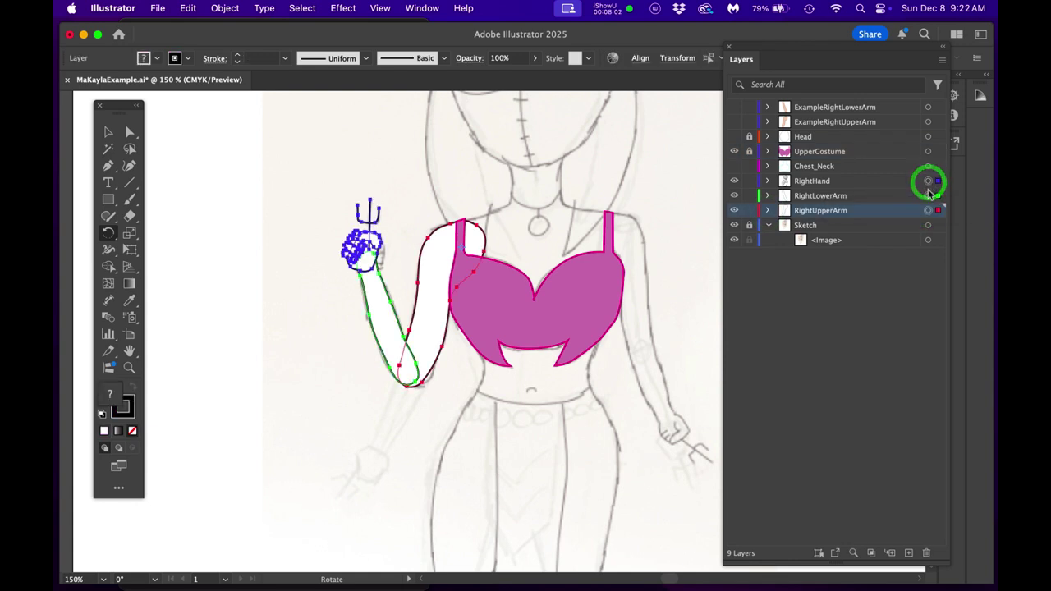
{"action": "key", "text": "r"}
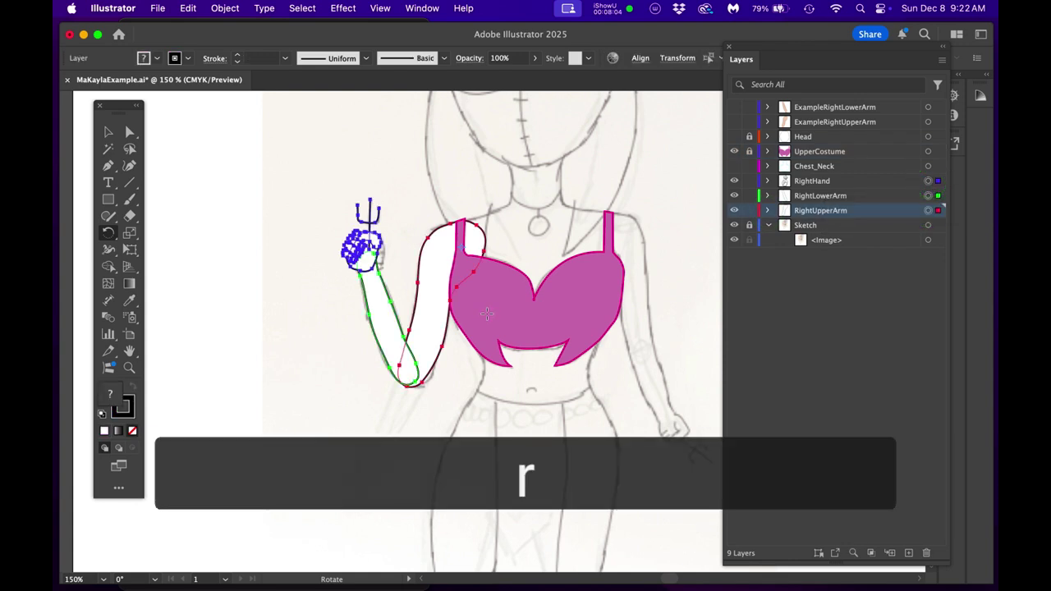
{"action": "left_click", "coordinate": [461, 246]}
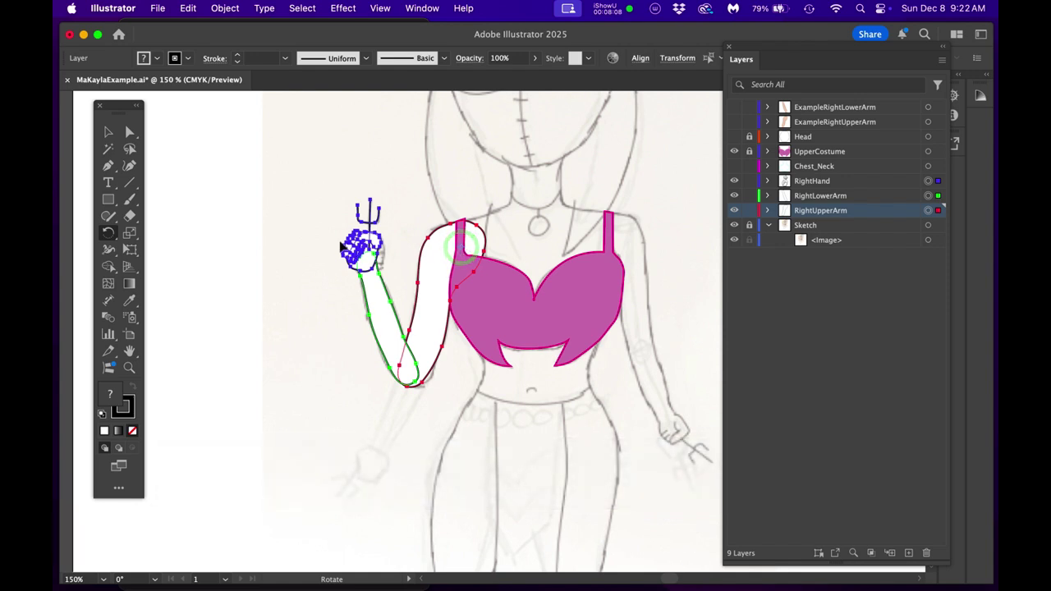
{"action": "left_click_drag", "start_coordinate": [328, 240], "coordinate": [274, 270]}
{"action": "key", "text": "super+z"}
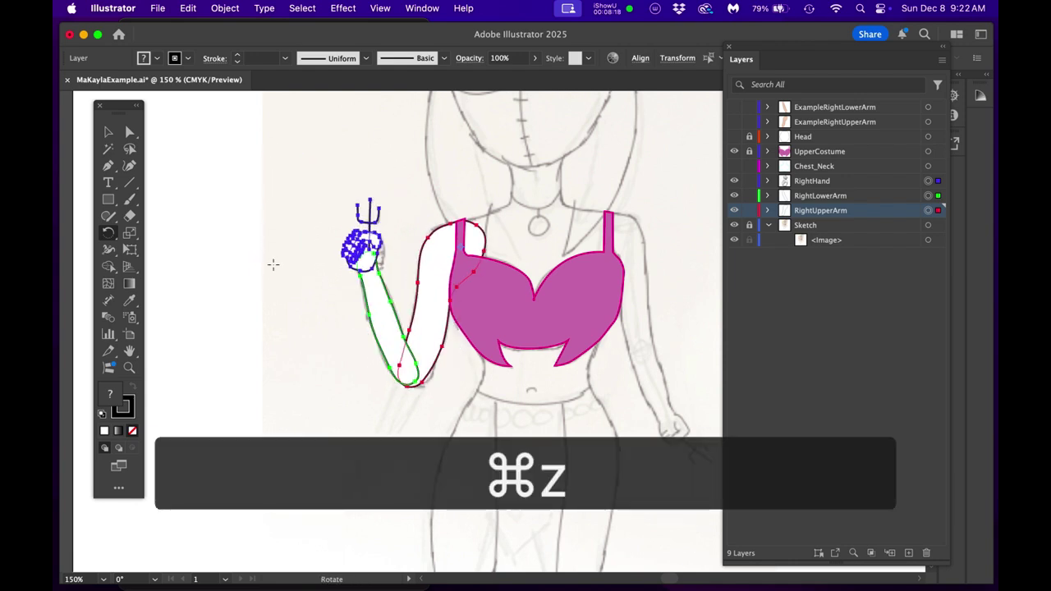
Try rotating the right lower arm with the hand and fork around an elbow pivot, and undo the rotation
{"action": "left_click", "coordinate": [929, 210], "text": "shift"}
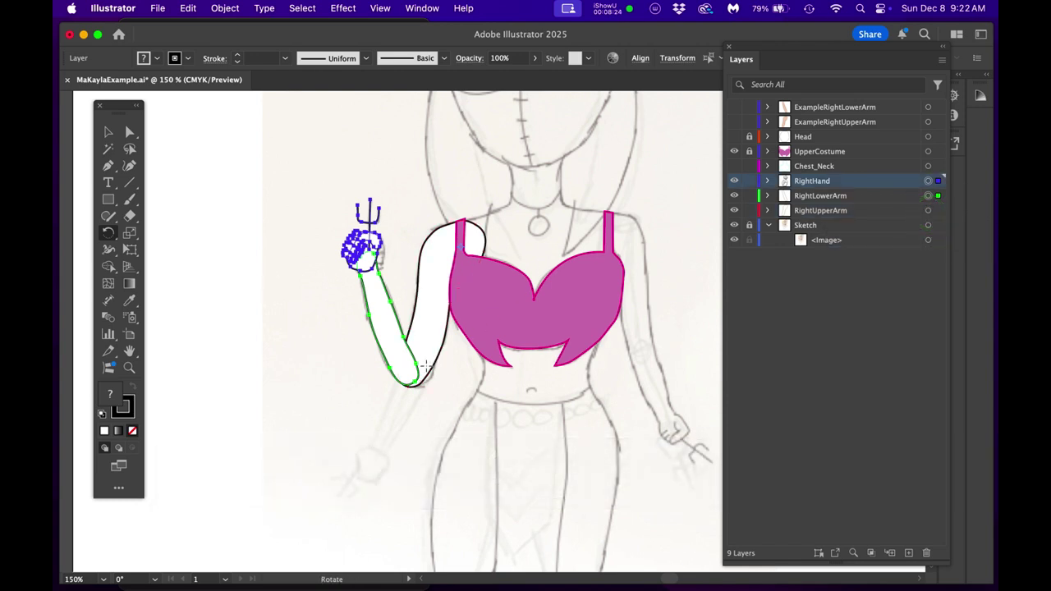
{"action": "key", "text": "r"}
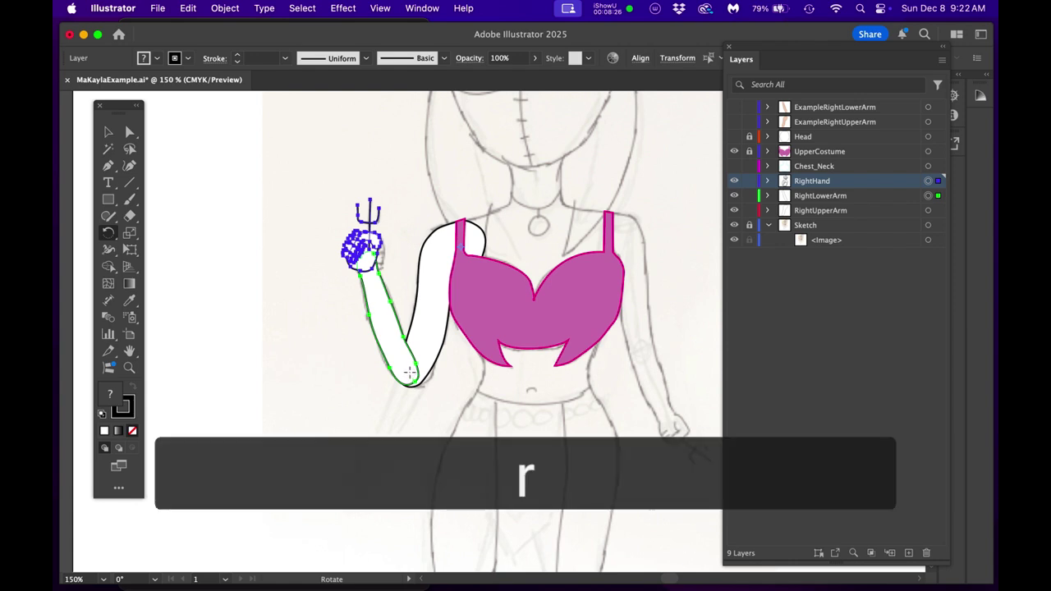
{"action": "left_click", "coordinate": [405, 375]}
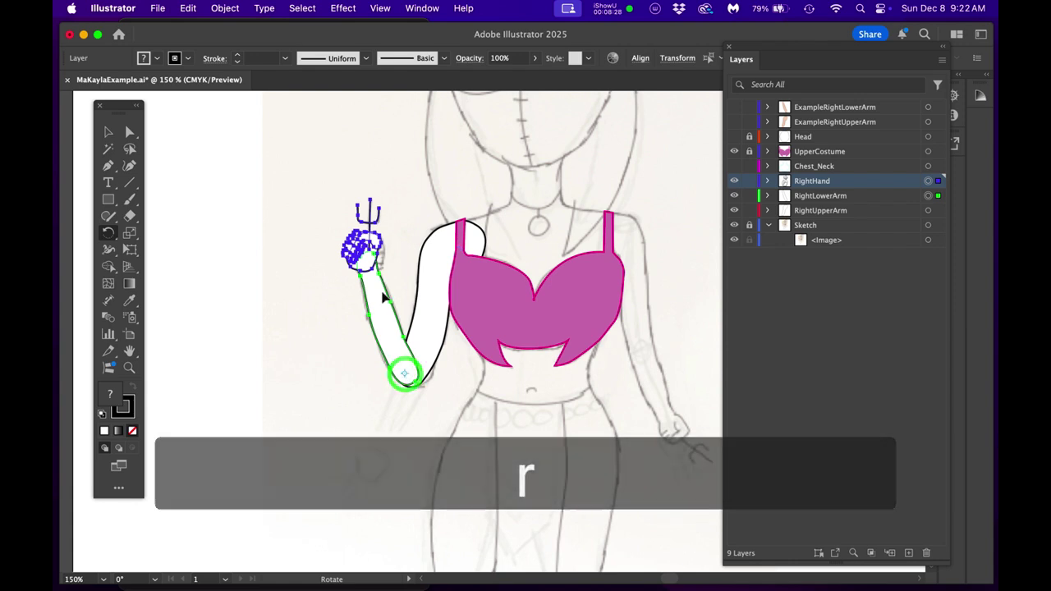
{"action": "left_click_drag", "start_coordinate": [319, 204], "coordinate": [275, 272]}
{"action": "key", "text": "super+z"}
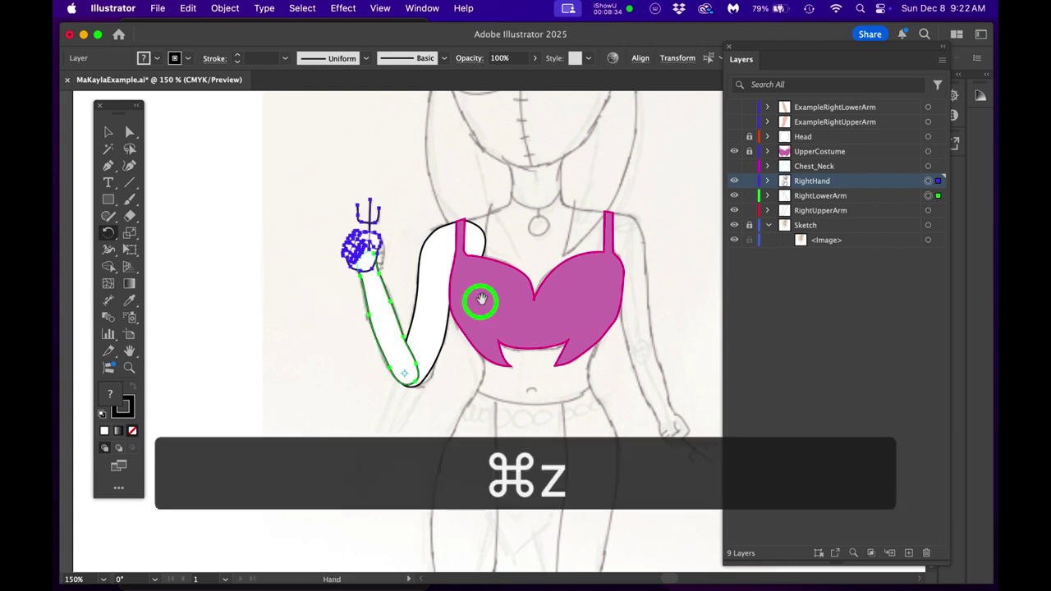
Save the document, and show and expand the Chest_Neck layer
{"action": "left_click_drag", "start_coordinate": [481, 298], "coordinate": [447, 327]}
{"action": "key", "text": "super+s"}
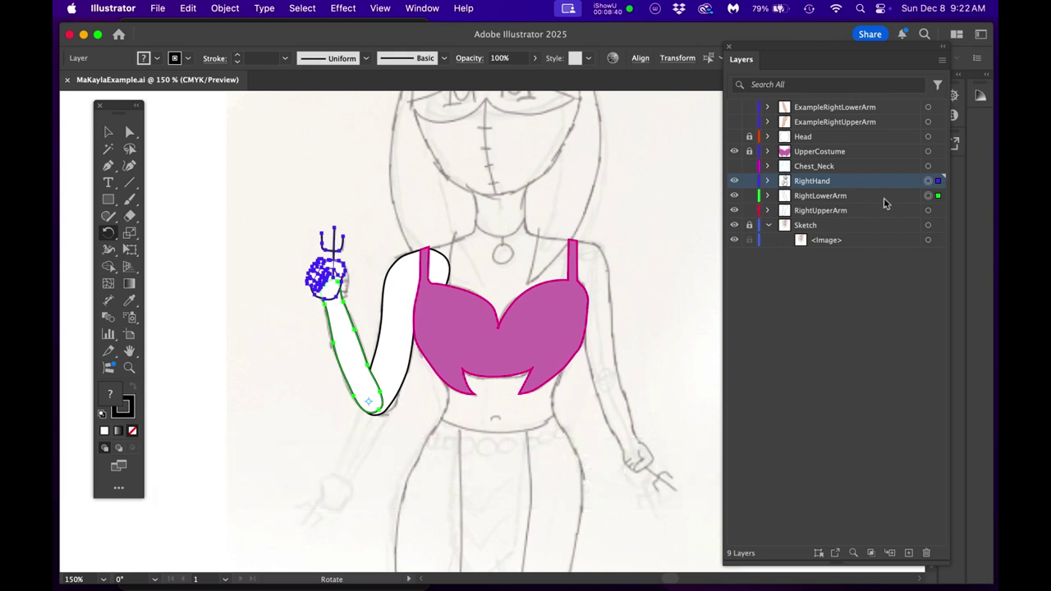
{"action": "left_click", "coordinate": [733, 166]}
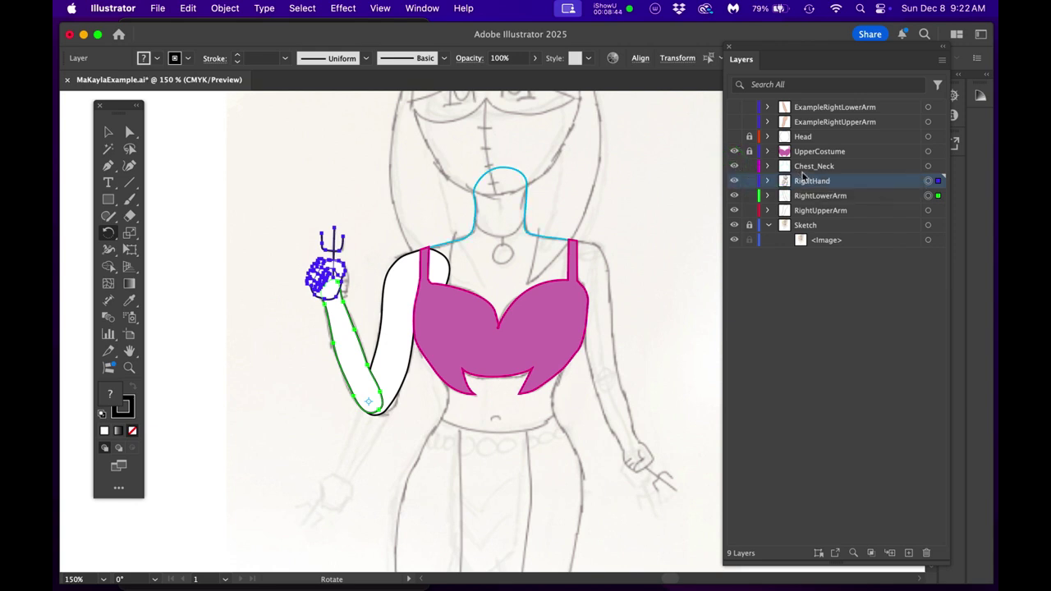
{"action": "left_click", "coordinate": [768, 166]}
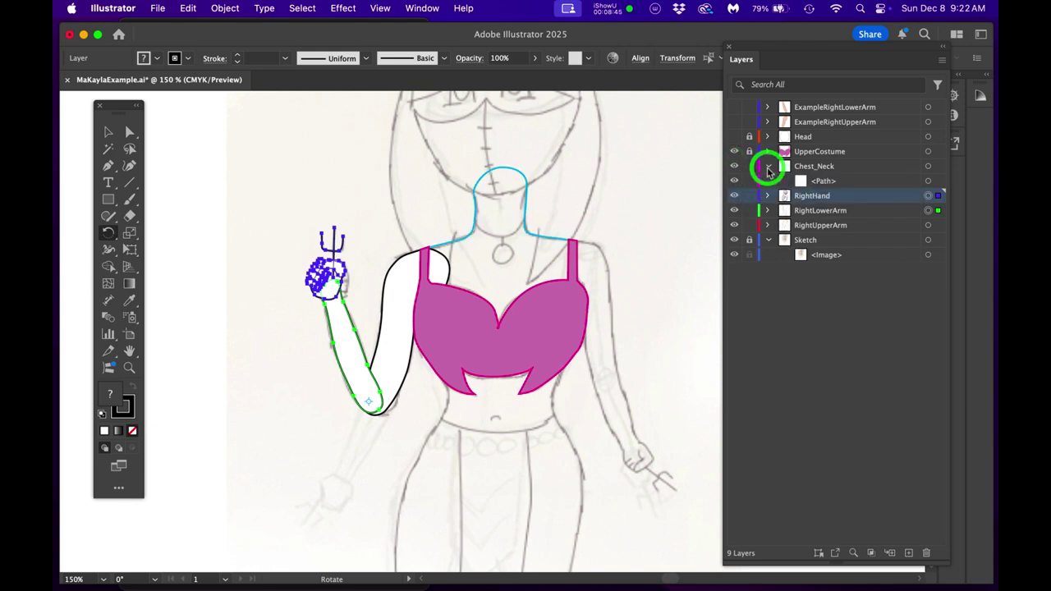
Fill the Chest_Neck path with a lighter tan skin tone, about #DDC0A2
{"action": "left_click", "coordinate": [928, 180]}
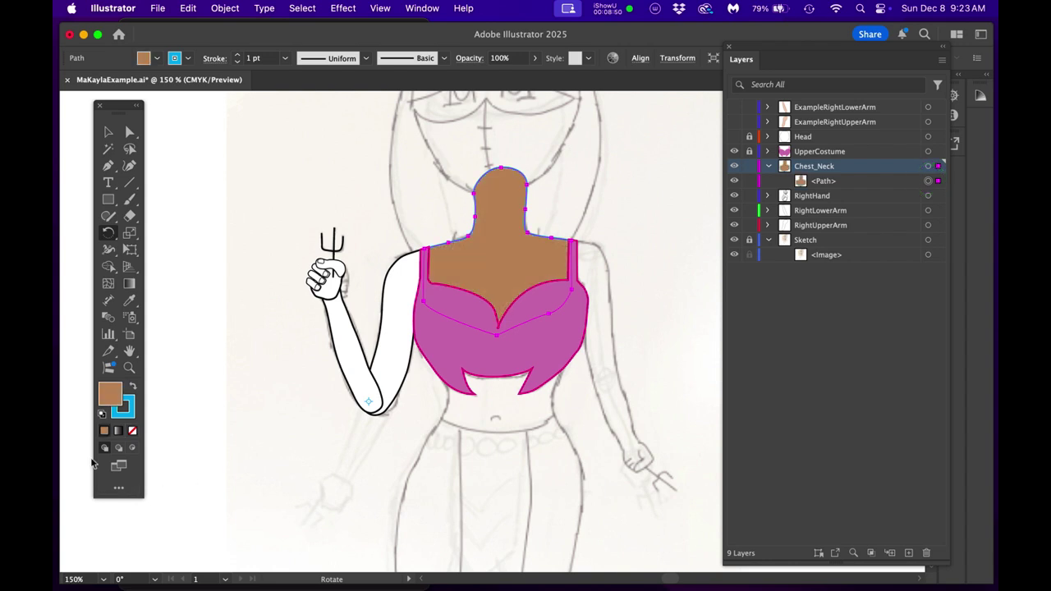
{"action": "double_click", "coordinate": [110, 395]}
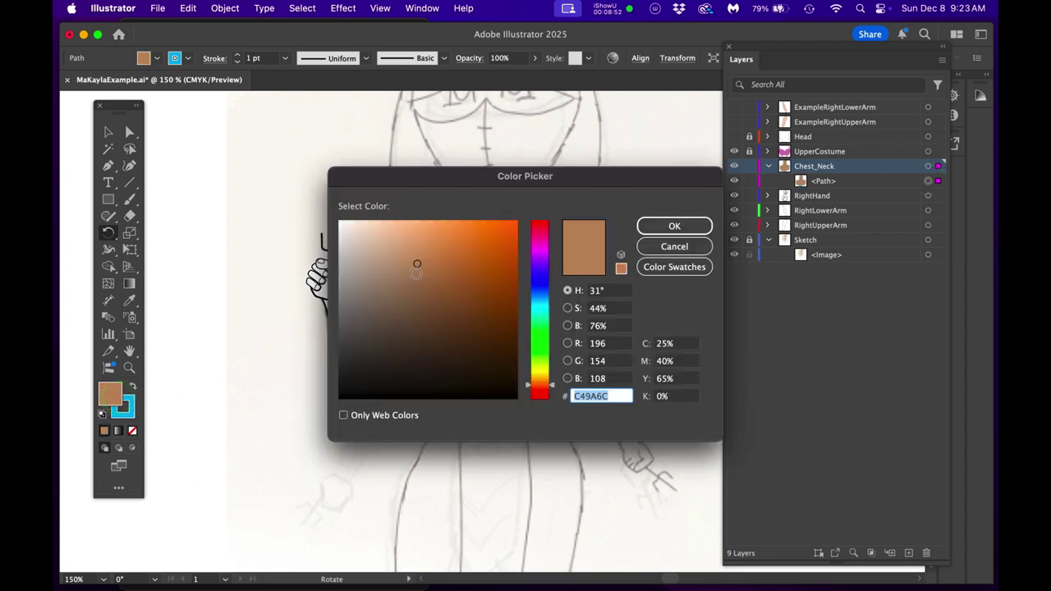
{"action": "mouse_move", "coordinate": [416, 267]}
{"action": "left_mouse_down"}
{"action": "mouse_move", "coordinate": [387, 225]}
{"action": "mouse_move", "coordinate": [387, 243]}
{"action": "left_mouse_up"}
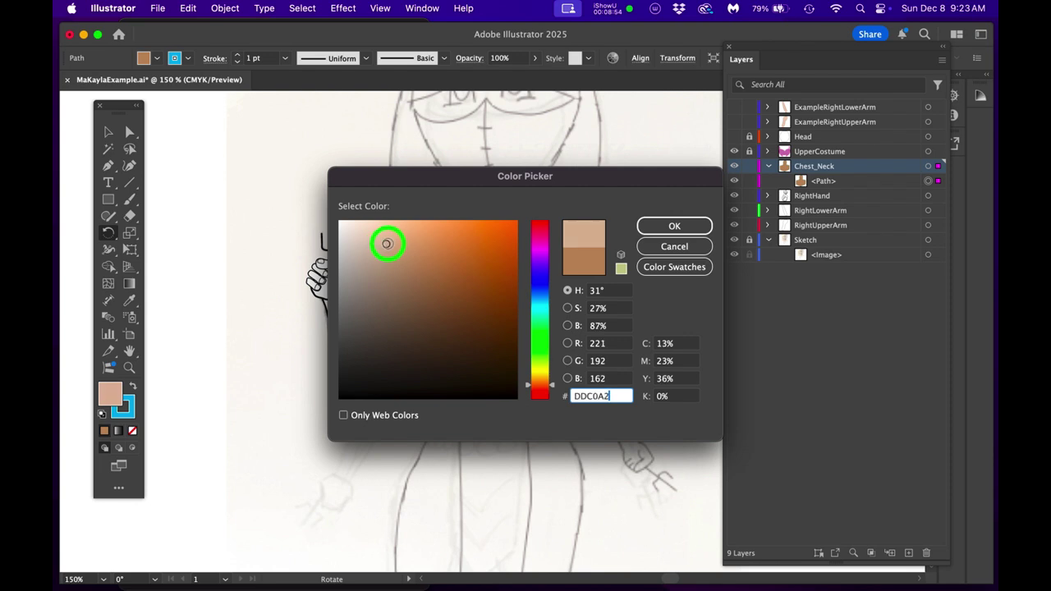
{"action": "left_click", "coordinate": [674, 226]}
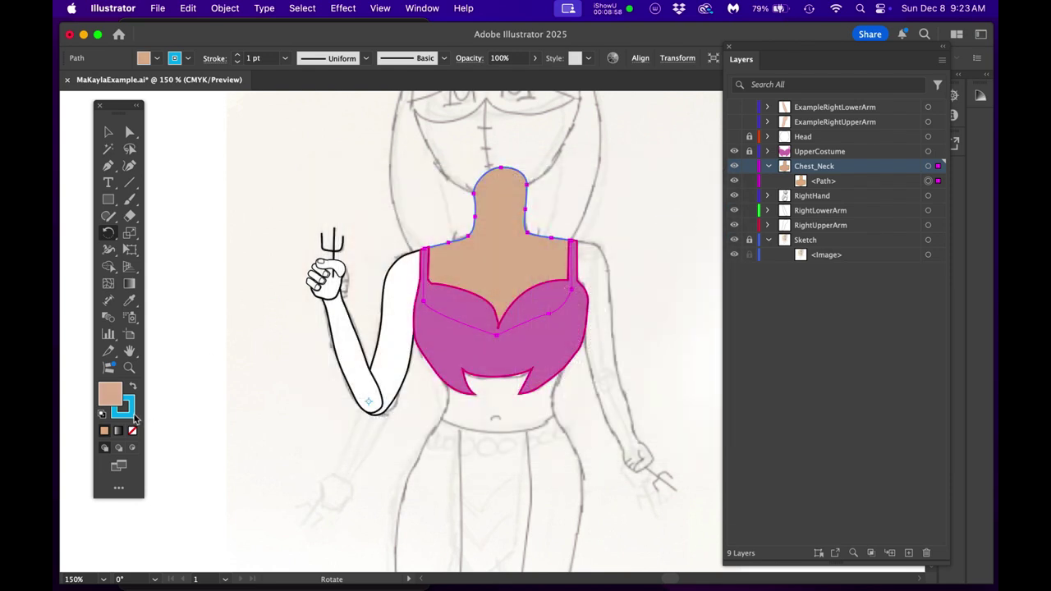
Set the Chest_Neck path's stroke to the black swatch and deselect the path
{"action": "left_click", "coordinate": [130, 414]}
{"action": "left_click_drag", "start_coordinate": [460, 588], "coordinate": [245, 401]}
{"action": "left_click", "coordinate": [215, 458]}
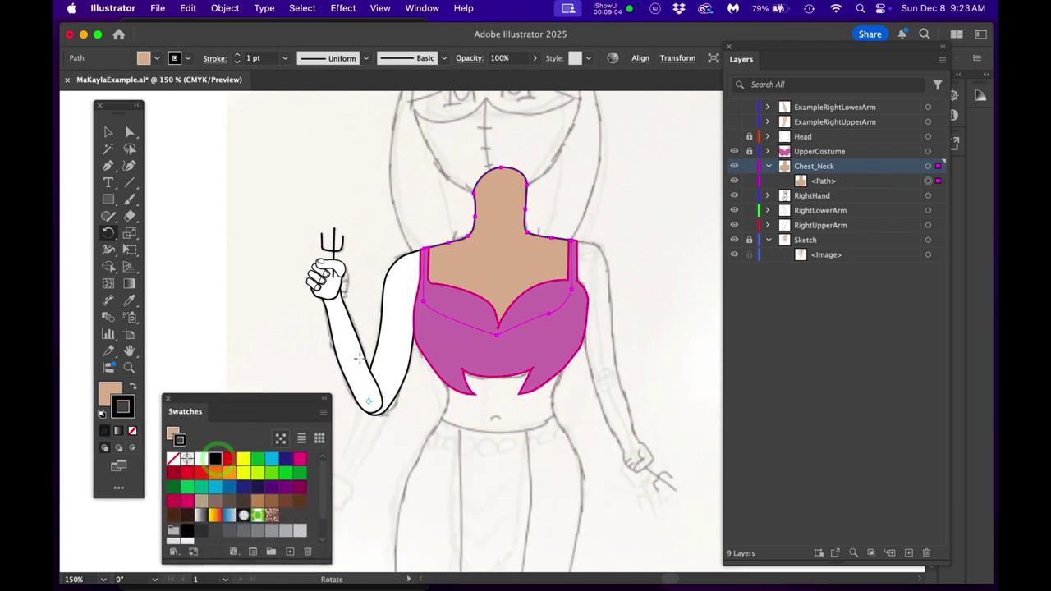
{"action": "left_click", "coordinate": [654, 298]}
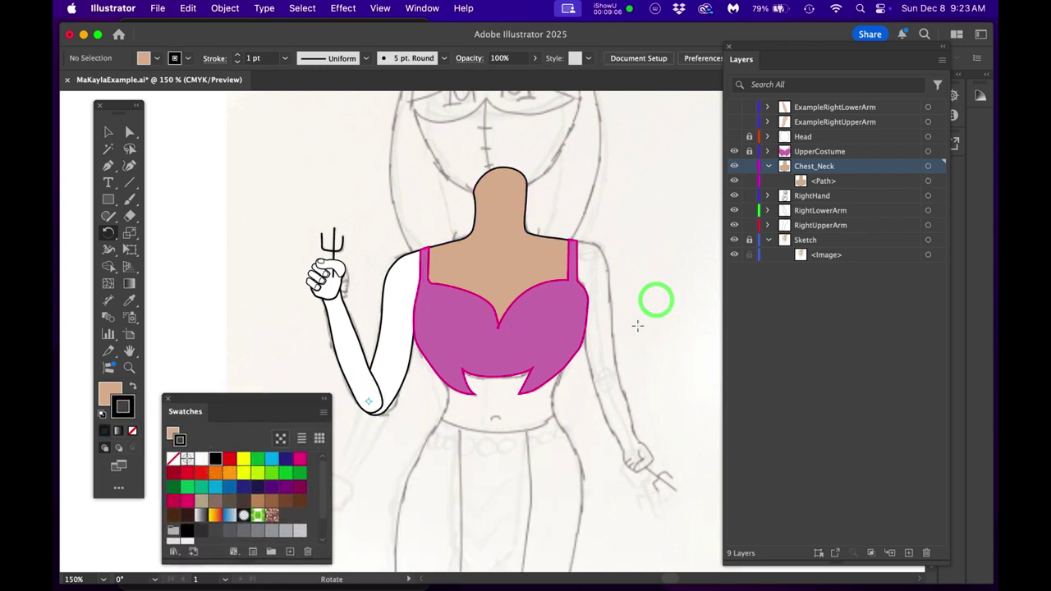
Toggle the Chest_Neck layer's visibility off and on to check the filled chest and neck behind the costume
{"action": "left_click", "coordinate": [735, 168]}
{"action": "left_click", "coordinate": [735, 168]}
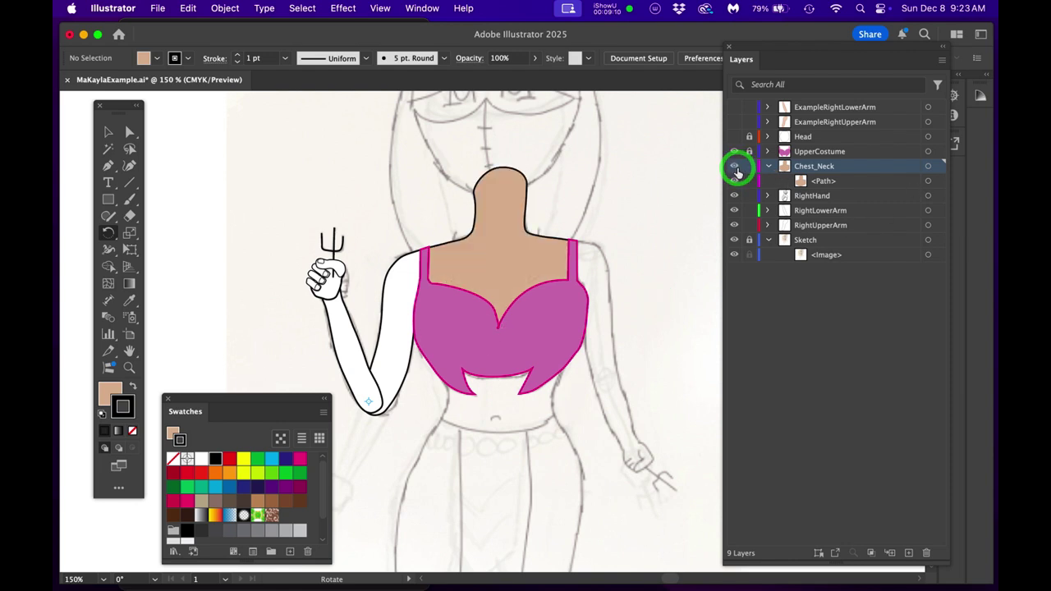
{"action": "scroll", "coordinate": [521, 275], "scroll_direction": "up", "scroll_amount": 1}
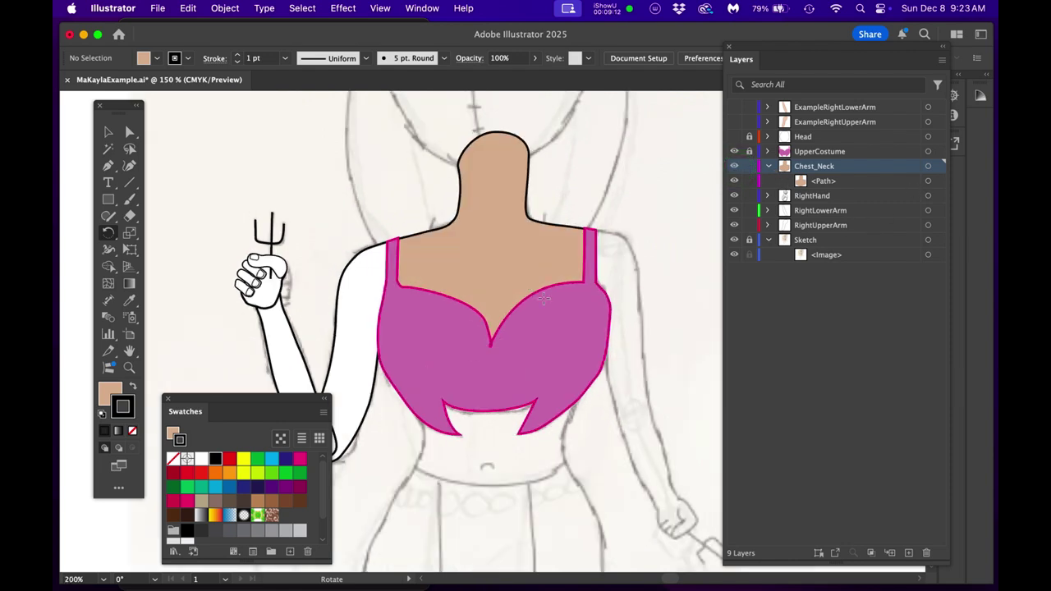
{"action": "left_click_drag", "start_coordinate": [562, 296], "coordinate": [563, 276]}
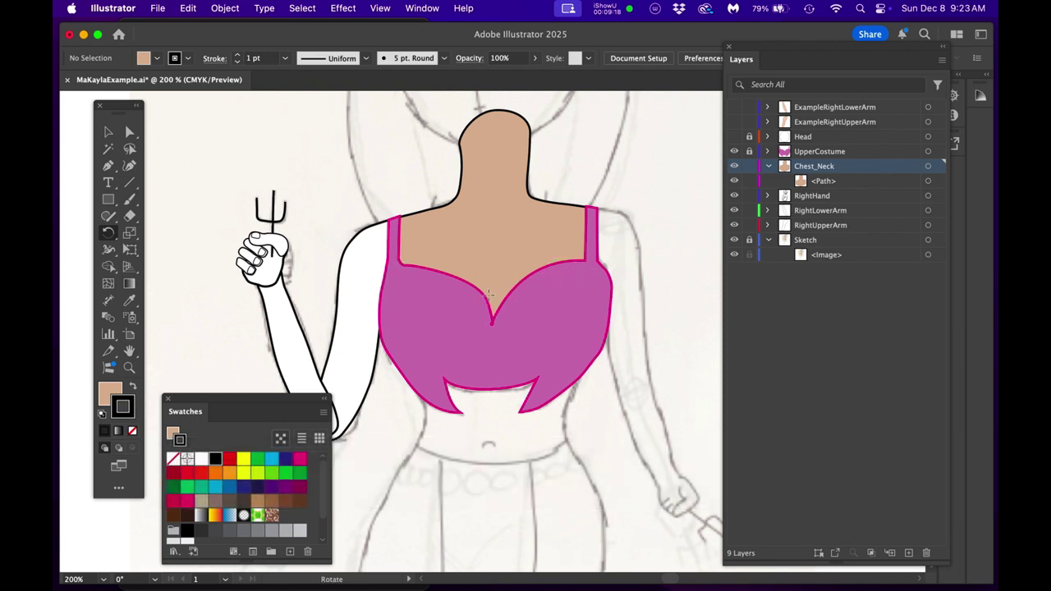
Select the Chest_Neck artwork and toggle the UpperCostume layer's visibility repeatedly to examine how far the chest extends beneath the costume
{"action": "left_click", "coordinate": [460, 279]}
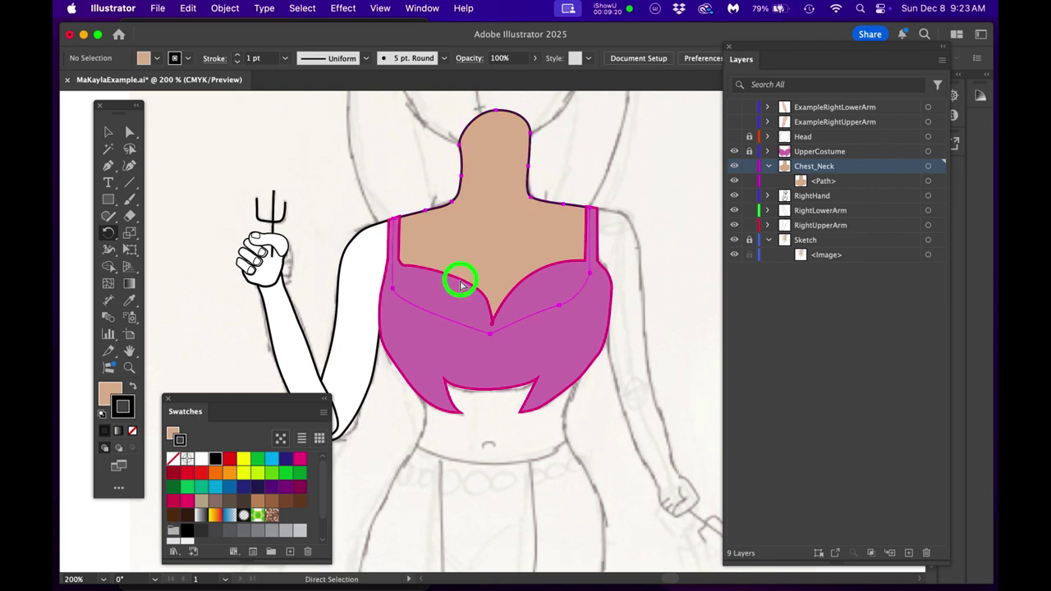
{"action": "key", "text": "r"}
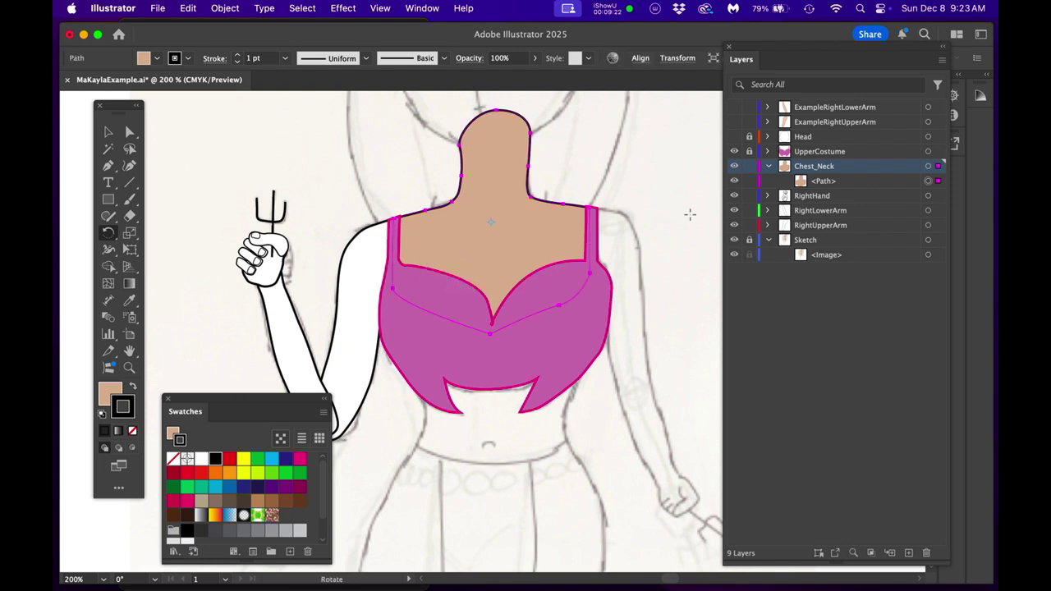
{"action": "left_click", "coordinate": [928, 167]}
{"action": "left_click", "coordinate": [734, 152]}
{"action": "left_click", "coordinate": [735, 152]}
{"action": "left_click", "coordinate": [733, 153]}
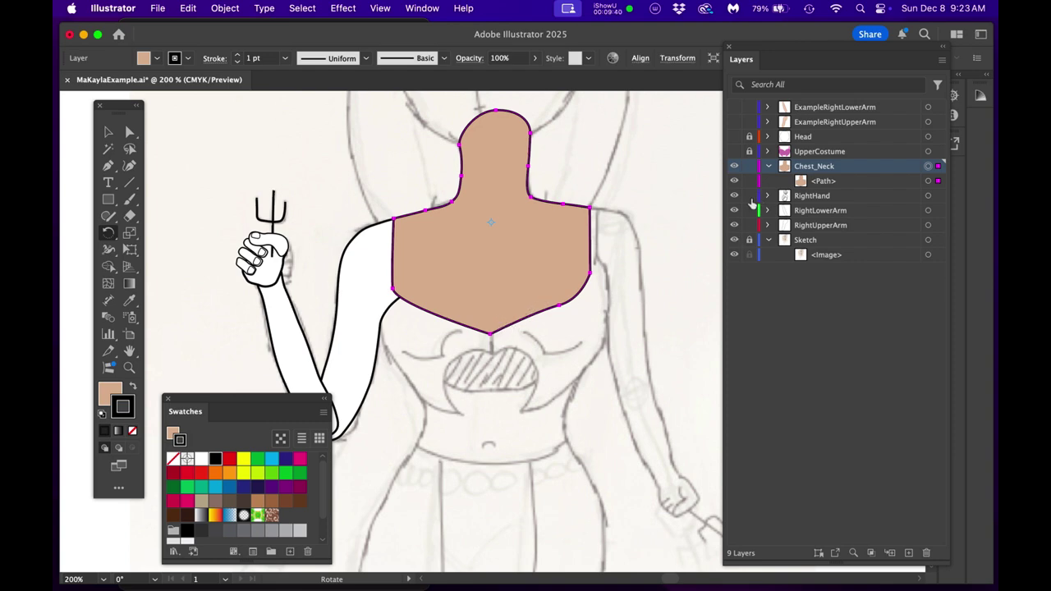
{"action": "left_click", "coordinate": [735, 152]}
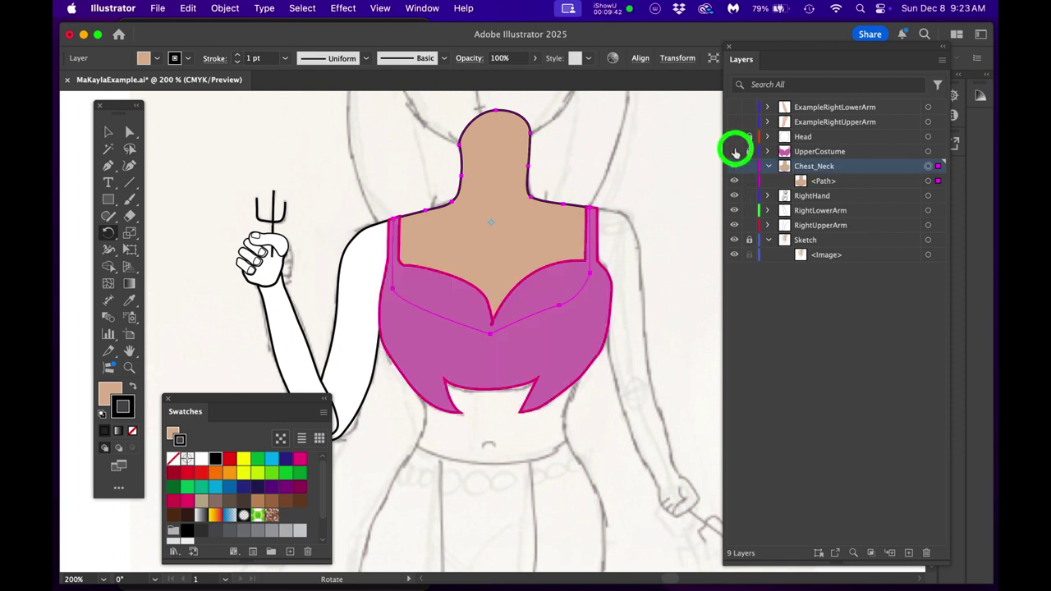
{"action": "left_click", "coordinate": [735, 152]}
{"action": "left_click", "coordinate": [735, 152]}
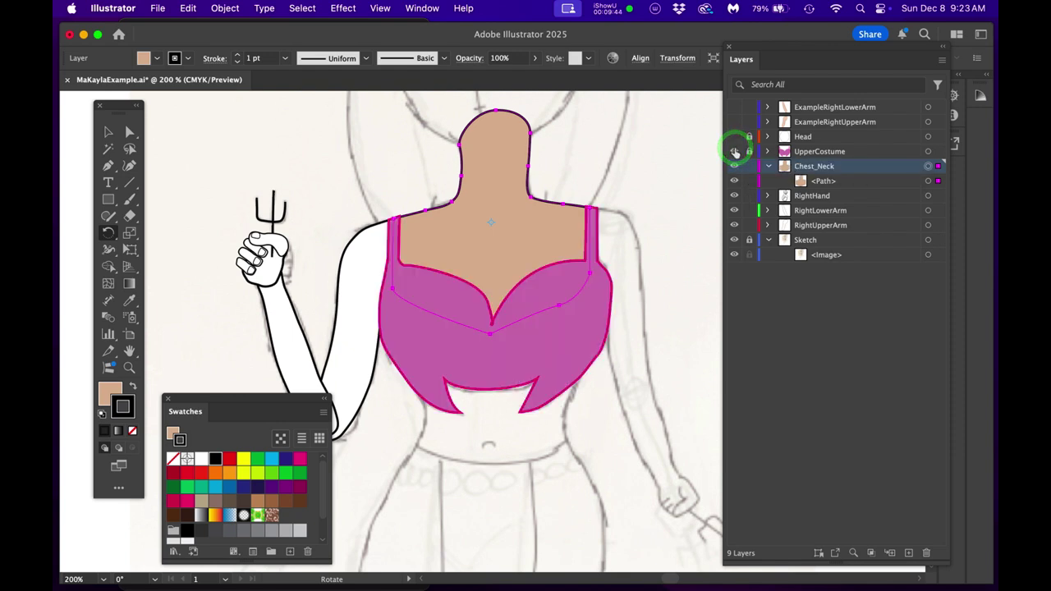
{"action": "left_click", "coordinate": [735, 152]}
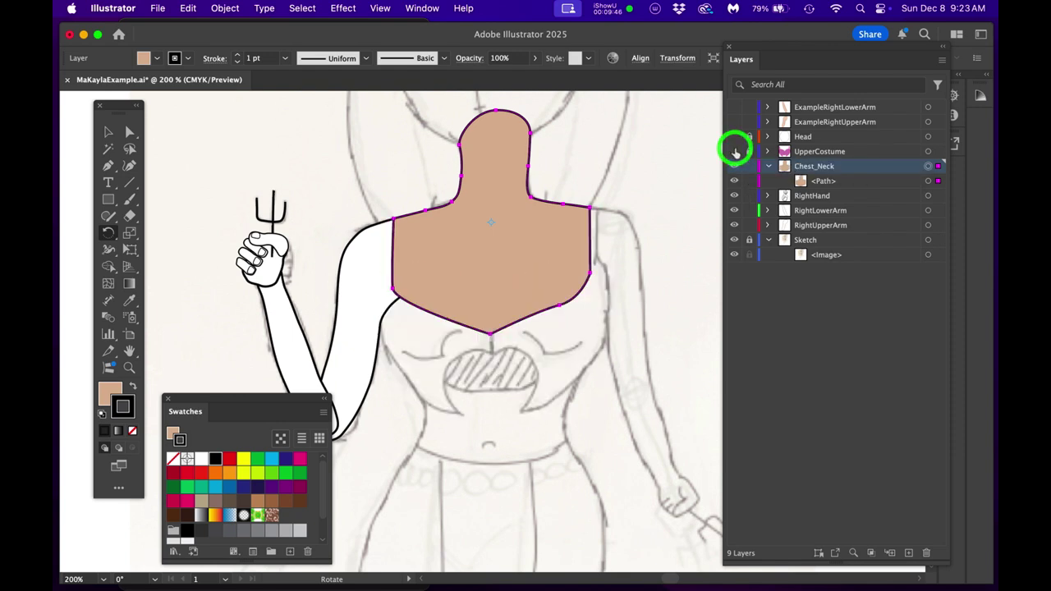
{"action": "left_click", "coordinate": [735, 152]}
Examine the chest outline under the costume's neckline up close, deselect it, and toggle the Chest_Neck layer off and on
{"action": "scroll", "coordinate": [531, 296], "scroll_direction": "up", "scroll_amount": 1}
{"action": "key", "text": "a"}
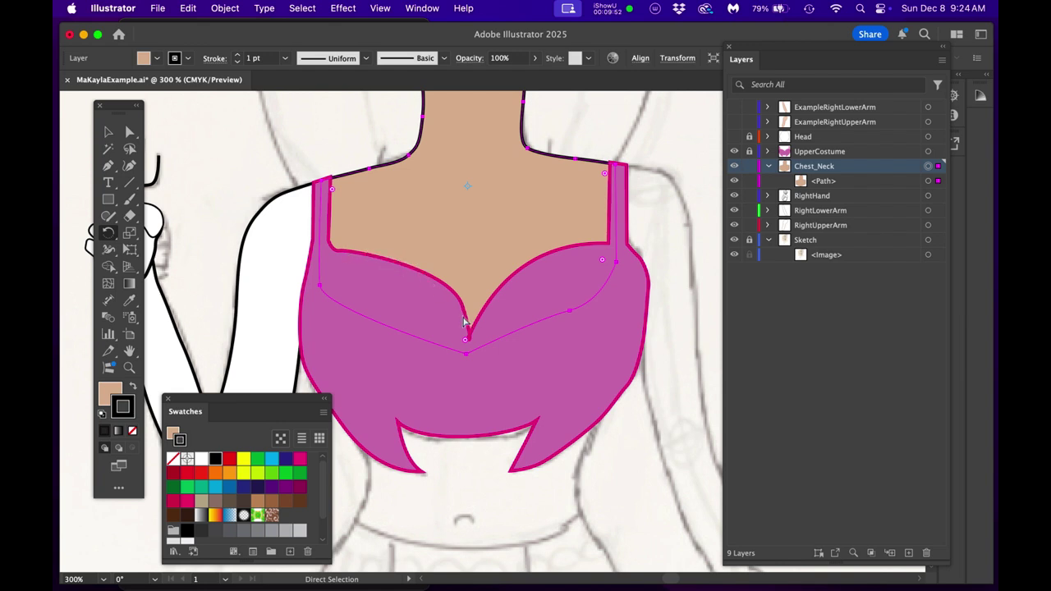
{"action": "left_click", "coordinate": [363, 145], "text": "super"}
{"action": "scroll", "coordinate": [496, 231], "scroll_direction": "down", "scroll_amount": 2}
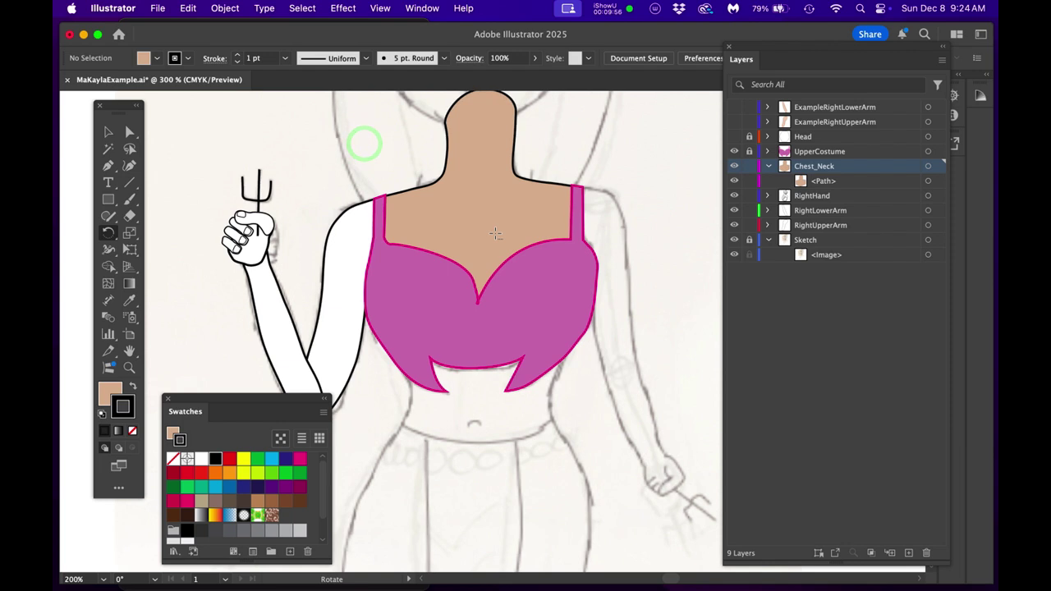
{"action": "left_click_drag", "start_coordinate": [534, 262], "coordinate": [544, 272]}
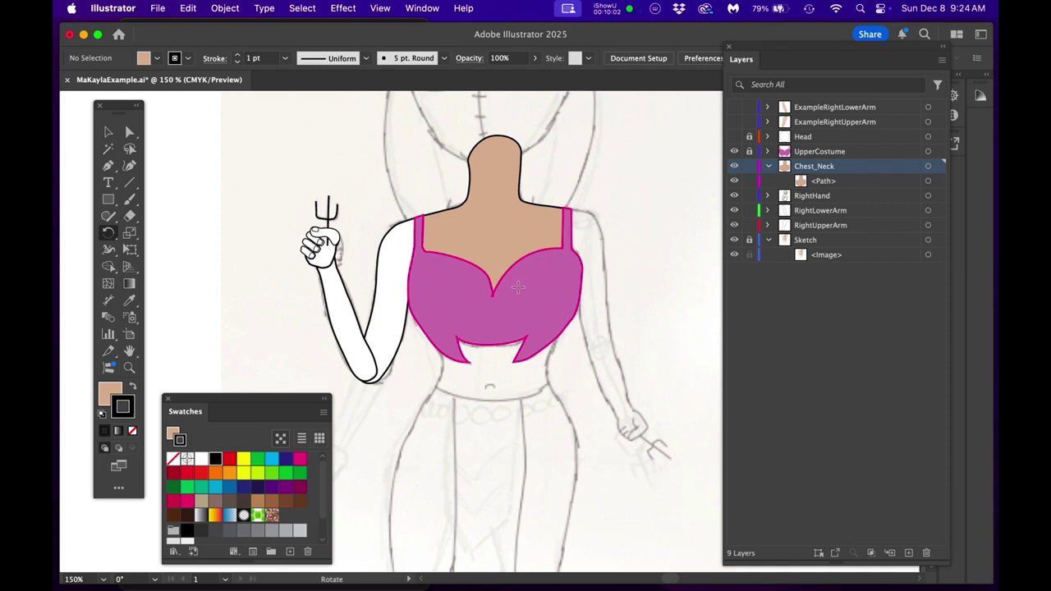
{"action": "left_click", "coordinate": [734, 168]}
{"action": "left_click", "coordinate": [734, 167]}
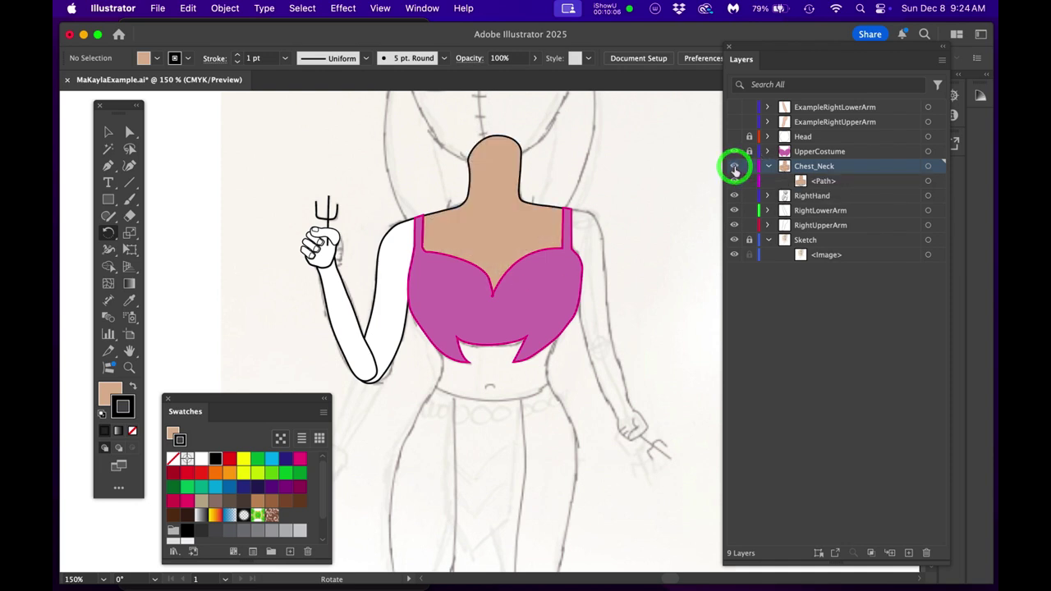
Set the Chest_Neck layer's color to Black and lock the layer
{"action": "double_click", "coordinate": [866, 169]}
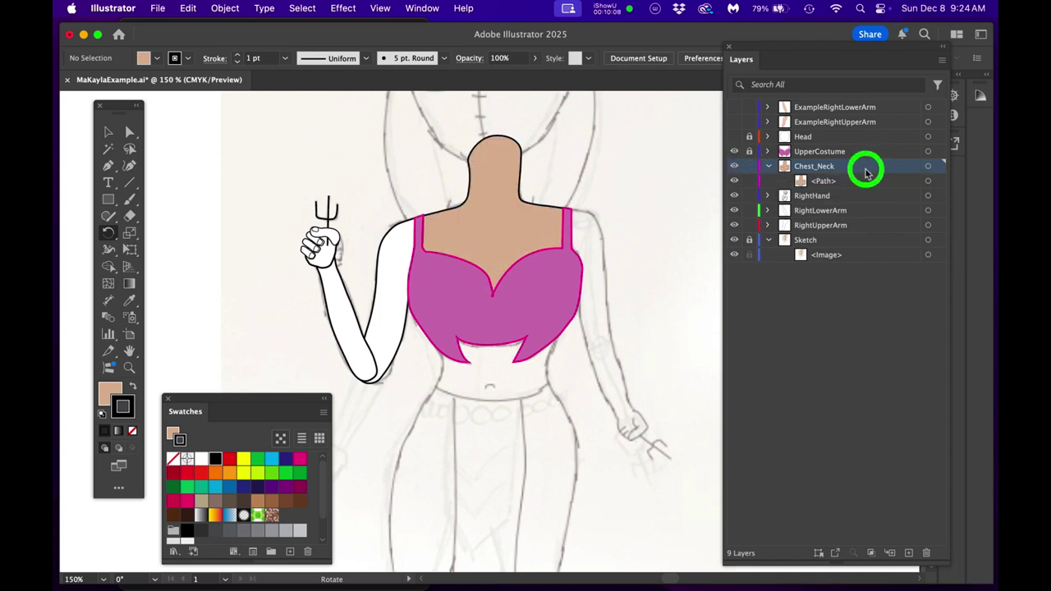
{"action": "left_click", "coordinate": [526, 281]}
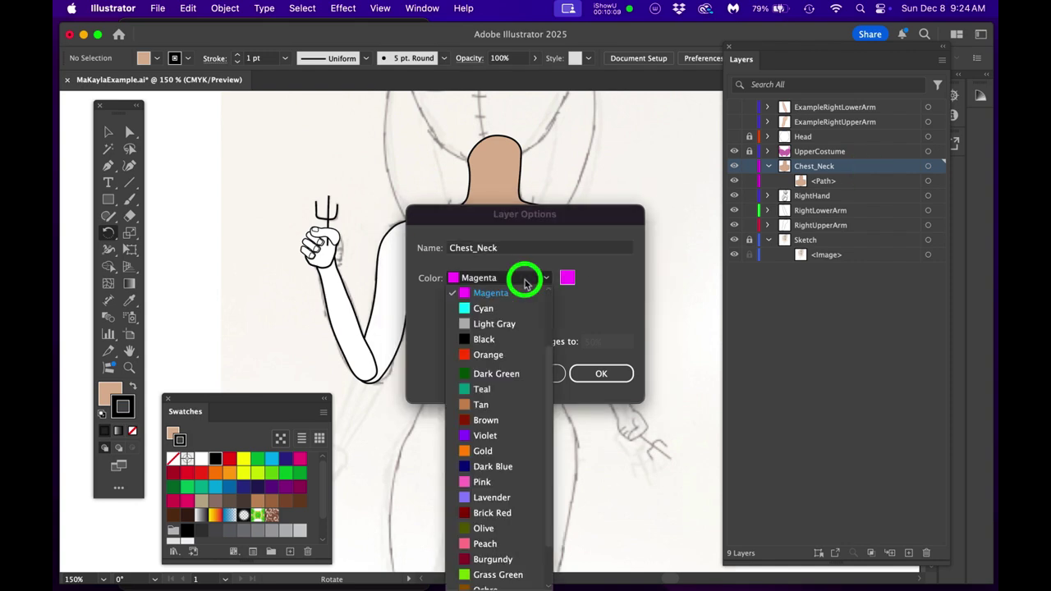
{"action": "left_click", "coordinate": [497, 339]}
{"action": "left_click", "coordinate": [600, 373]}
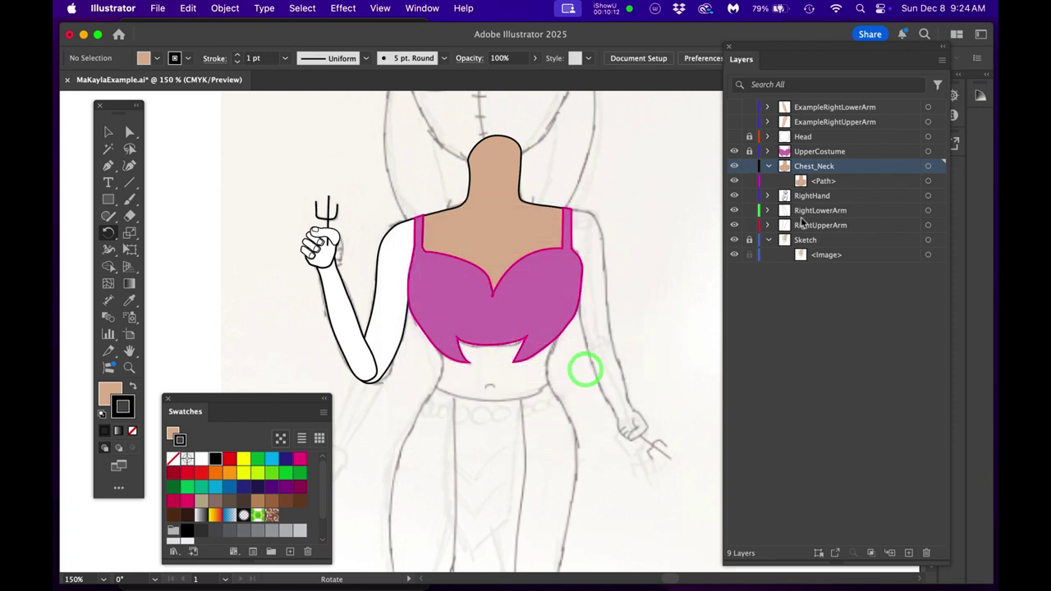
{"action": "left_click", "coordinate": [927, 167]}
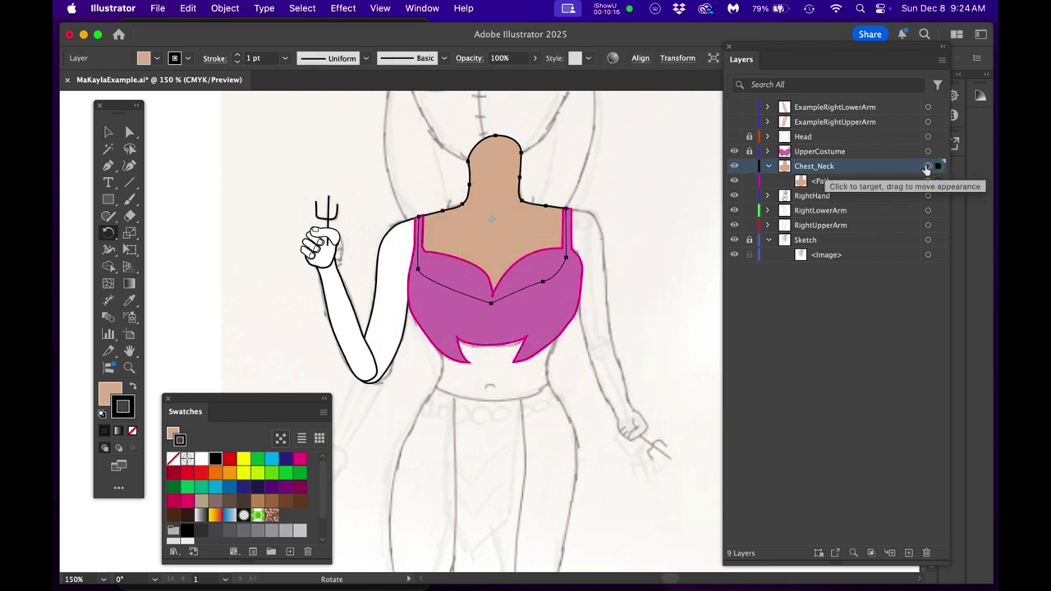
{"action": "left_click", "coordinate": [927, 167]}
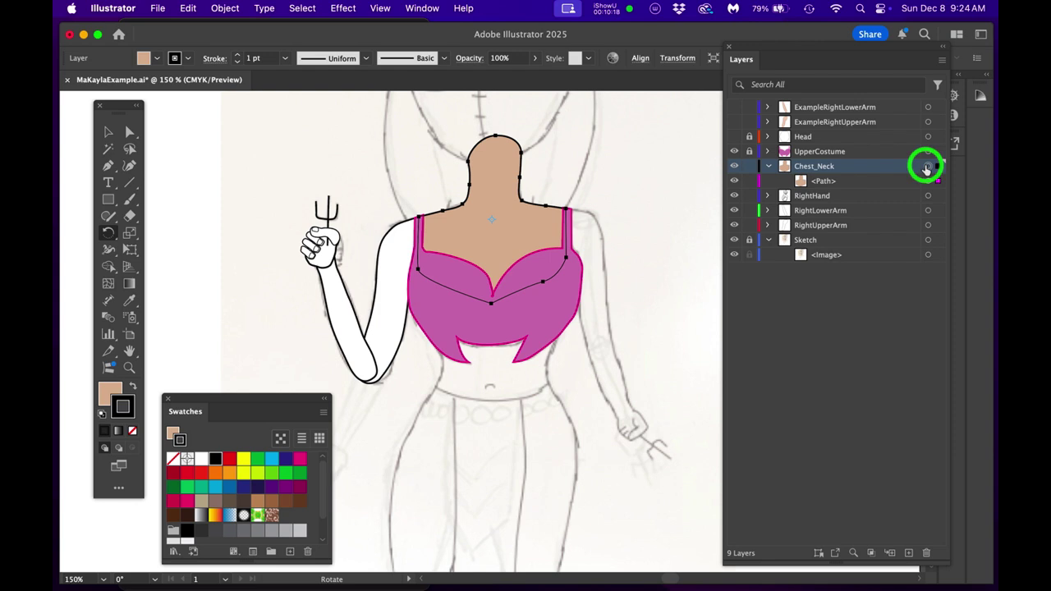
{"action": "left_click", "coordinate": [749, 168]}
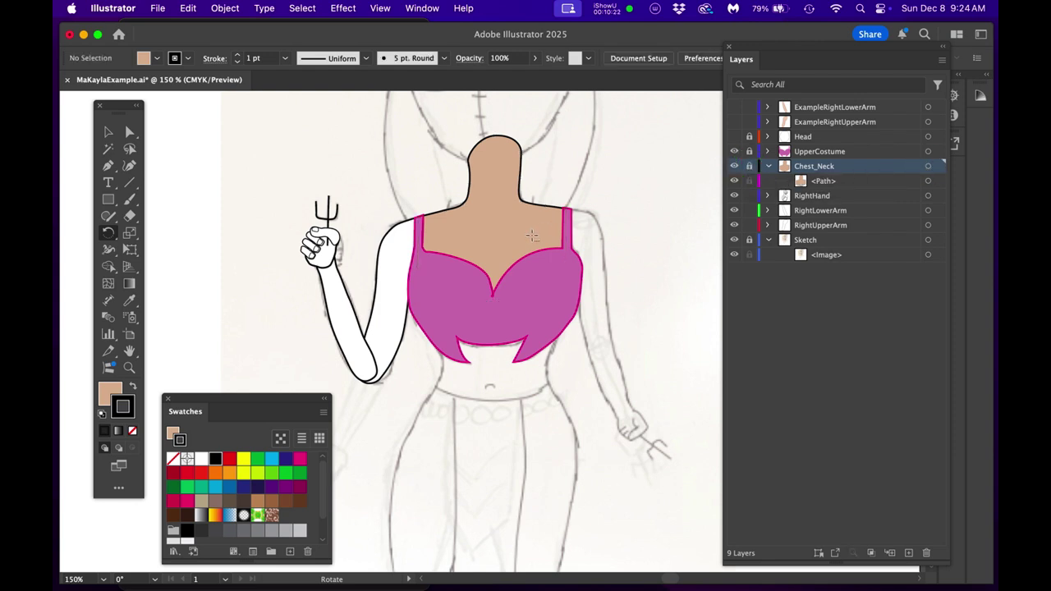
Show, unlock and expand the Head layer to reveal its path above the neck
{"action": "key", "text": "super+minus"}
{"action": "left_click", "coordinate": [596, 257]}
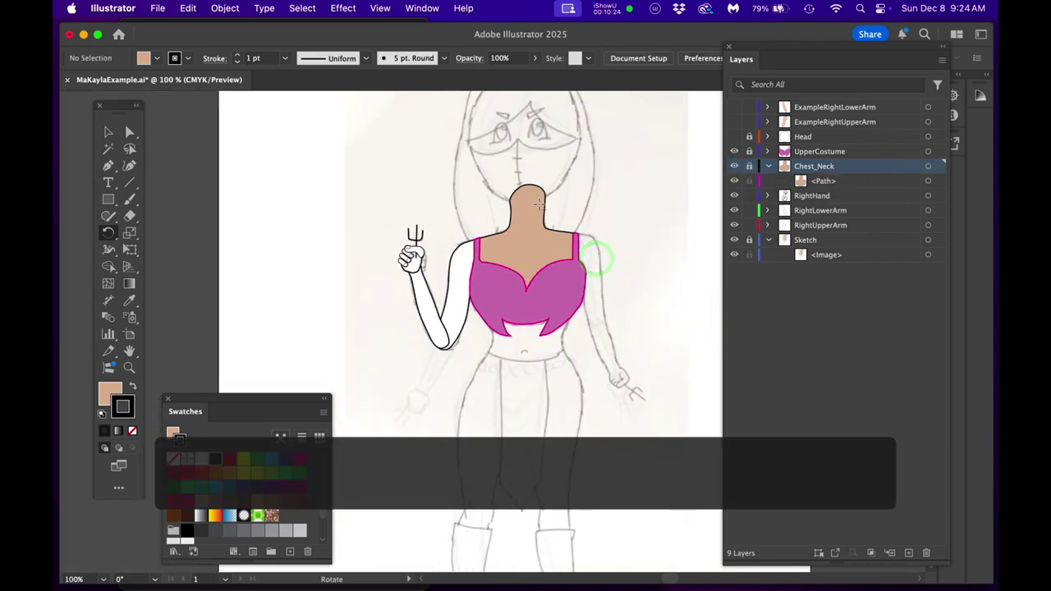
{"action": "key", "text": "super+equal"}
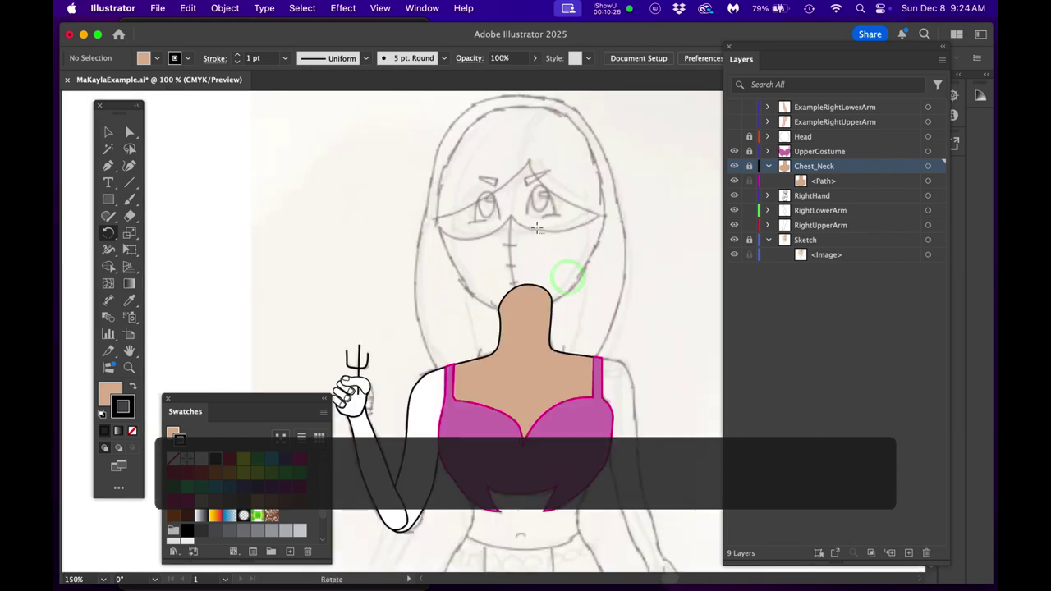
{"action": "left_click", "coordinate": [735, 137]}
{"action": "left_click", "coordinate": [767, 137]}
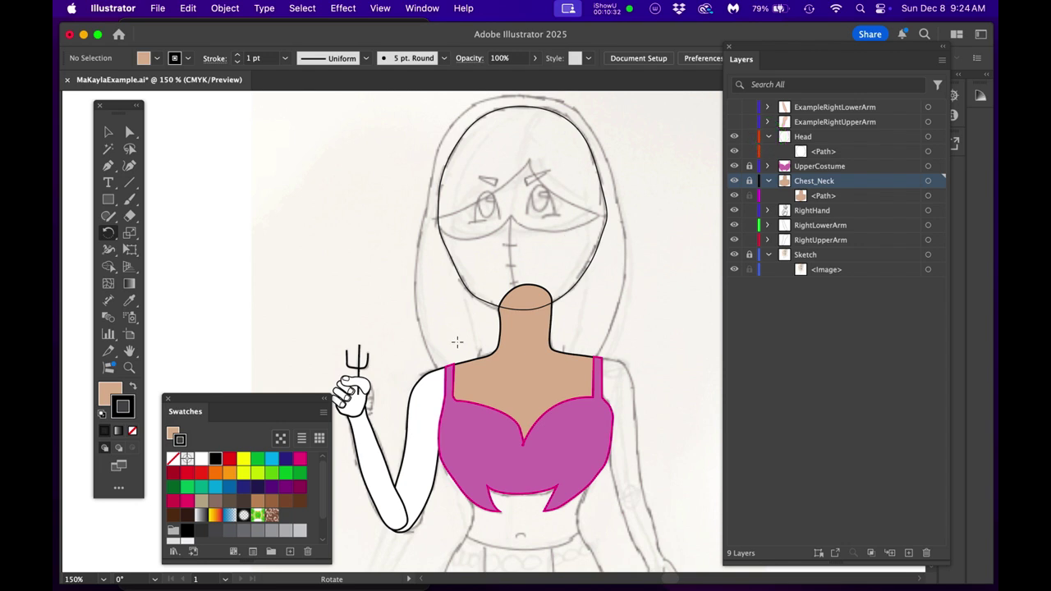
Apply the chest's skin-tone fill and black 1 pt stroke to the head path using the Eyedropper
{"action": "left_click", "coordinate": [927, 152]}
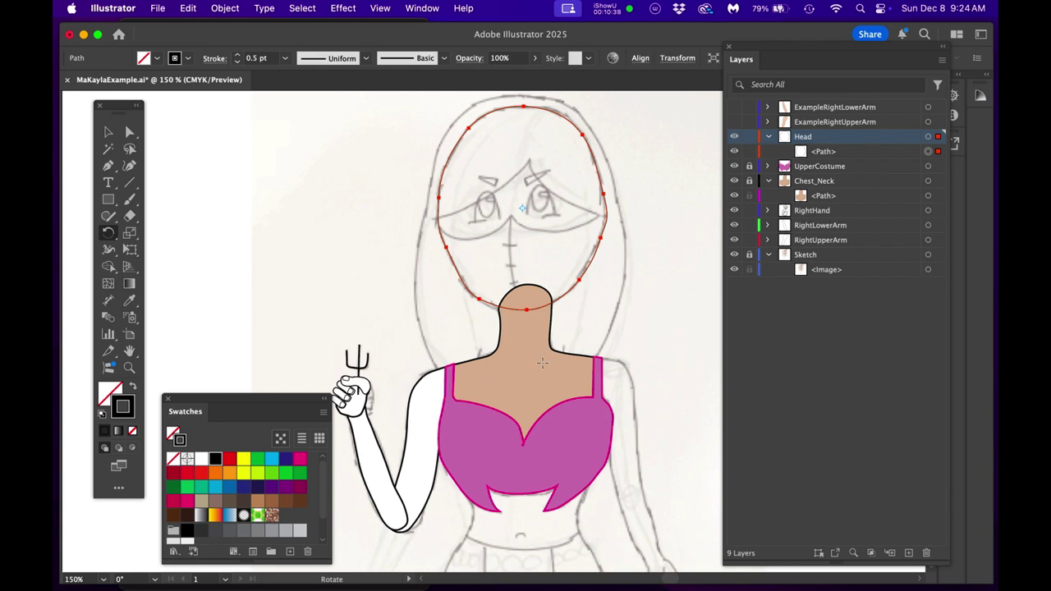
{"action": "key", "text": "i"}
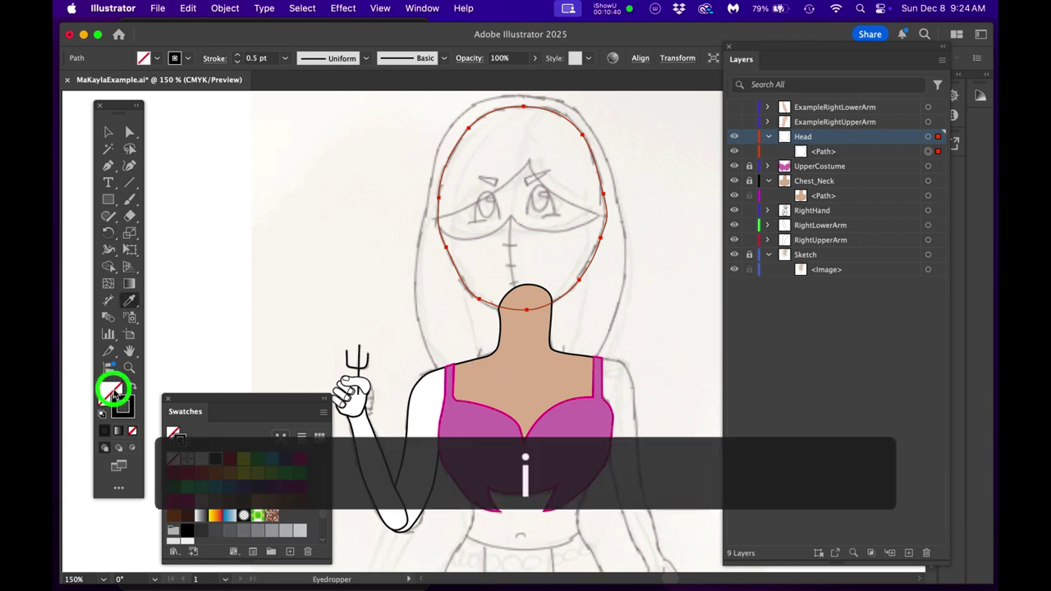
{"action": "left_click", "coordinate": [525, 376]}
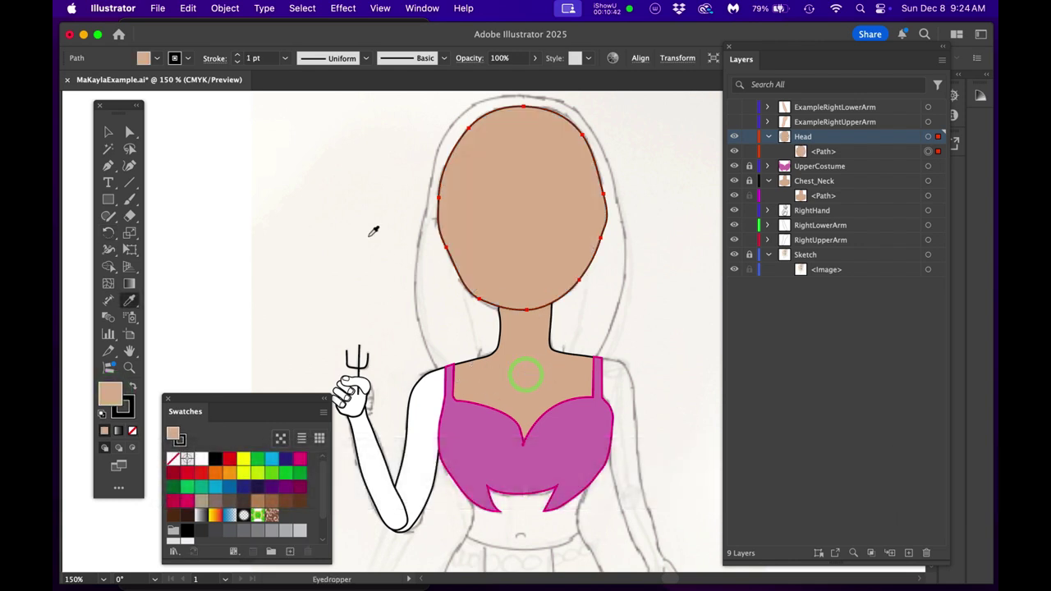
Try rotating the head around a pivot point at the chin, and undo the rotation
{"action": "scroll", "coordinate": [404, 250], "scroll_direction": "down", "scroll_amount": 1}
{"action": "left_click_drag", "start_coordinate": [427, 270], "coordinate": [423, 294]}
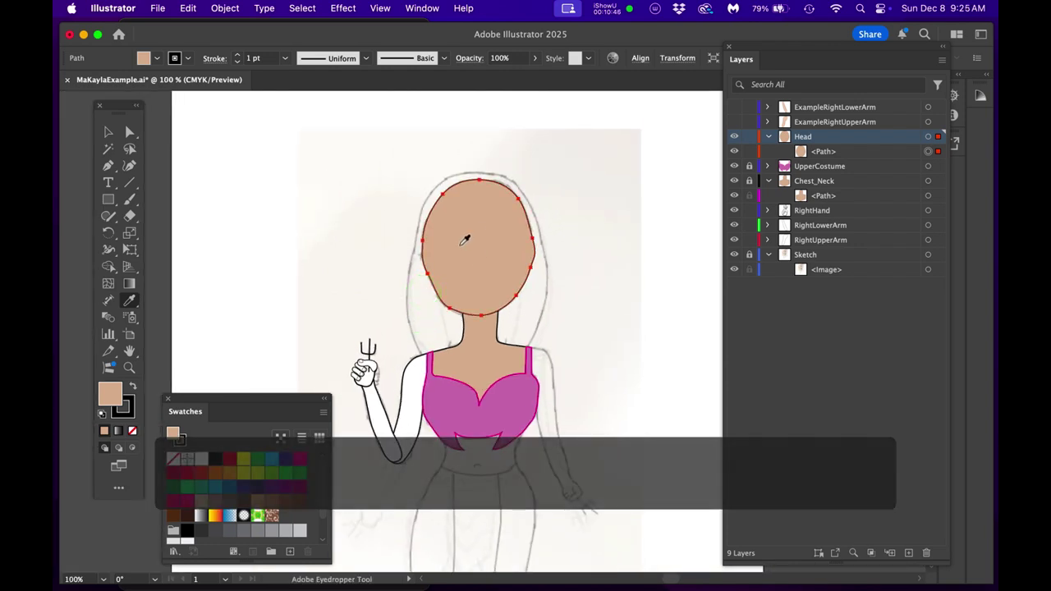
{"action": "key", "text": "r"}
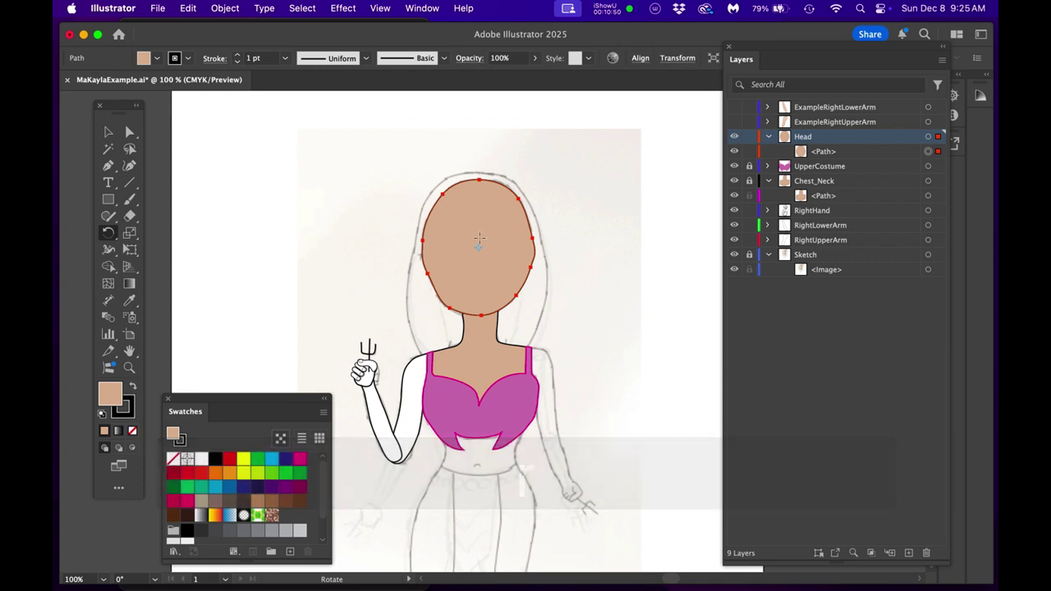
{"action": "left_click", "coordinate": [477, 312]}
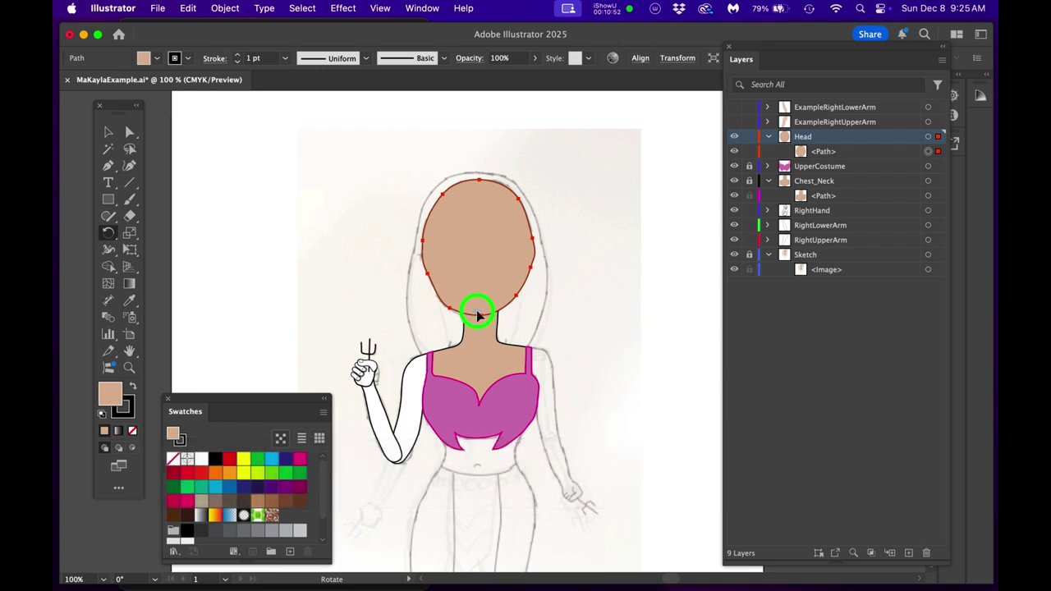
{"action": "left_click_drag", "start_coordinate": [478, 164], "coordinate": [484, 201]}
{"action": "key", "text": "super+z"}
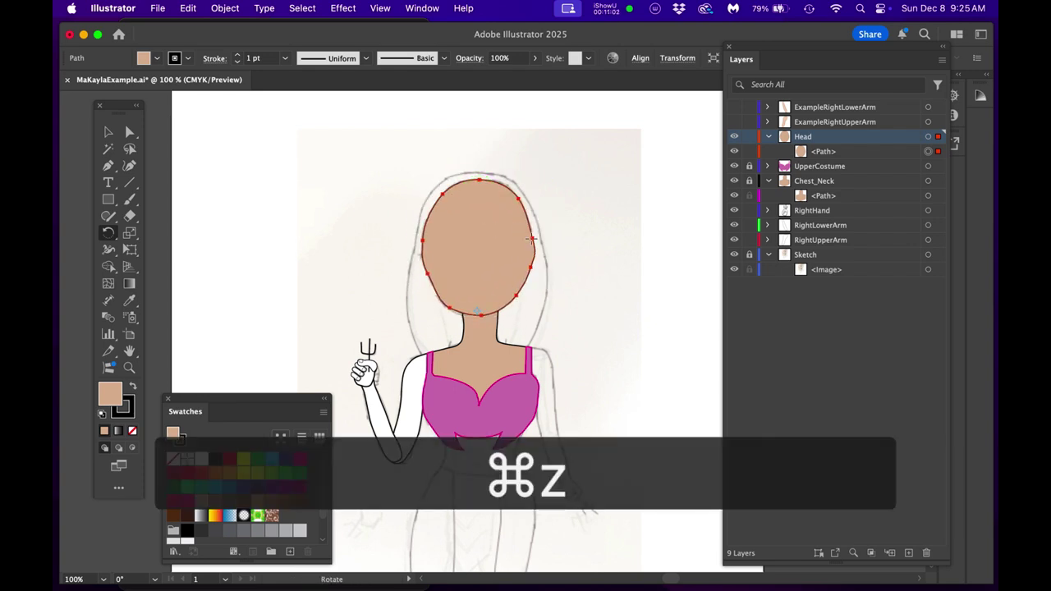
Save the document, and lock and collapse the Head layer
{"action": "key", "text": "super+s"}
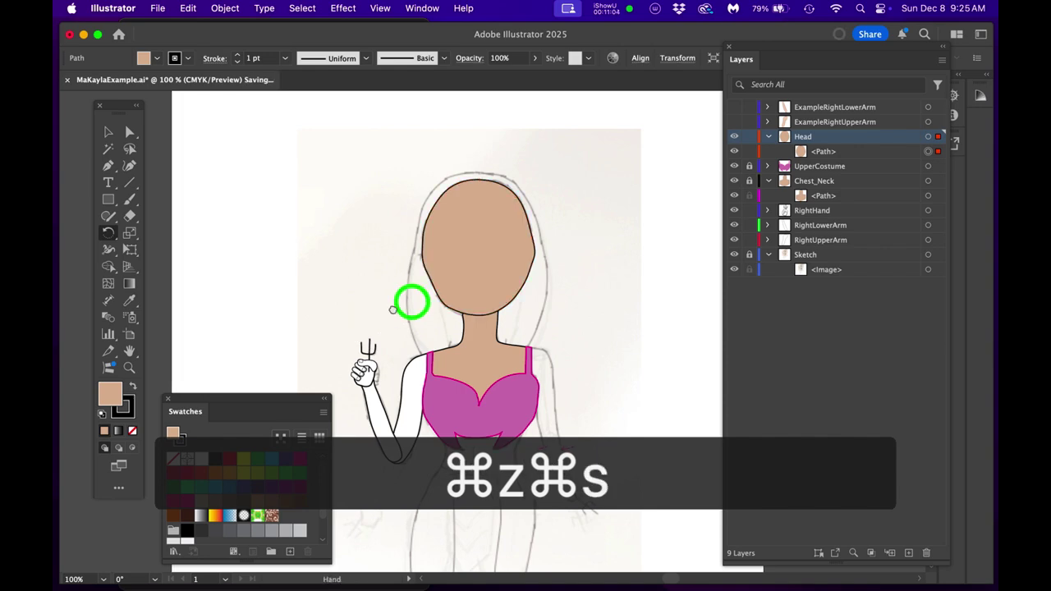
{"action": "left_click_drag", "start_coordinate": [410, 301], "coordinate": [536, 265]}
{"action": "scroll", "coordinate": [439, 307], "scroll_direction": "up", "scroll_amount": 2}
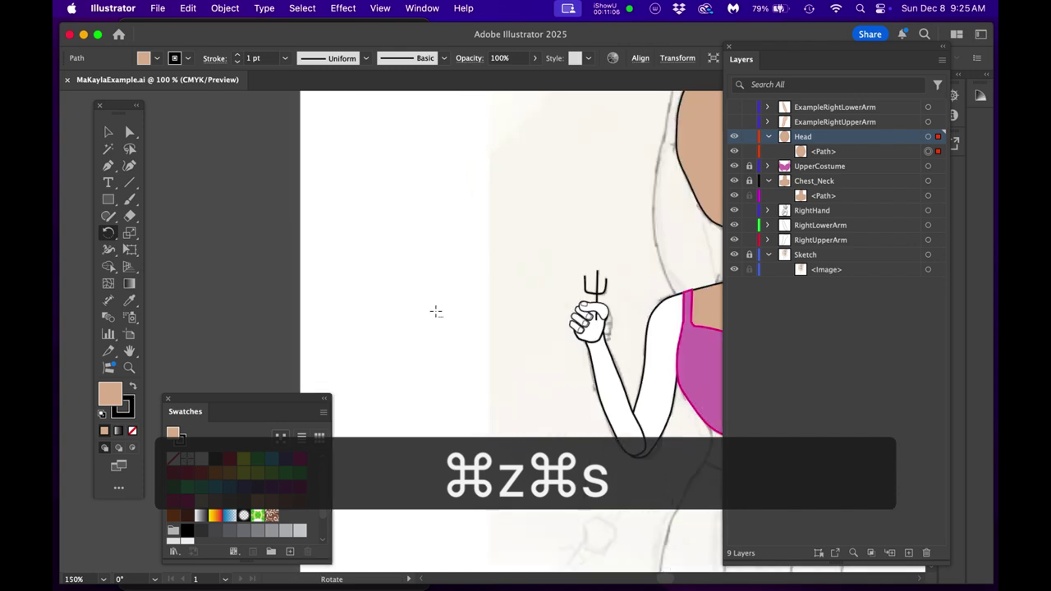
{"action": "left_click_drag", "start_coordinate": [422, 309], "coordinate": [454, 291]}
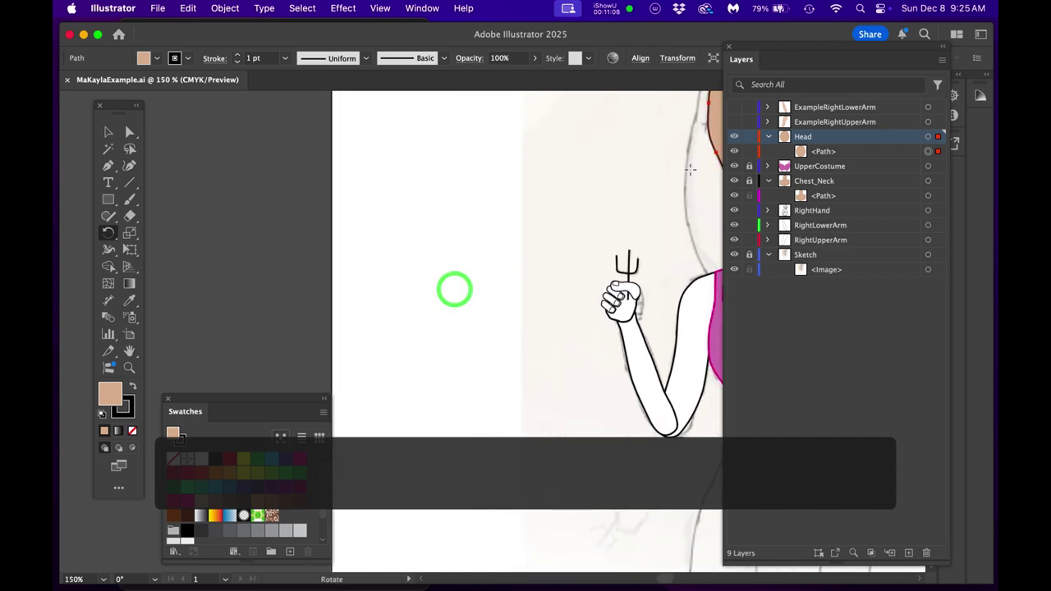
{"action": "left_click", "coordinate": [748, 137]}
{"action": "left_click", "coordinate": [768, 136]}
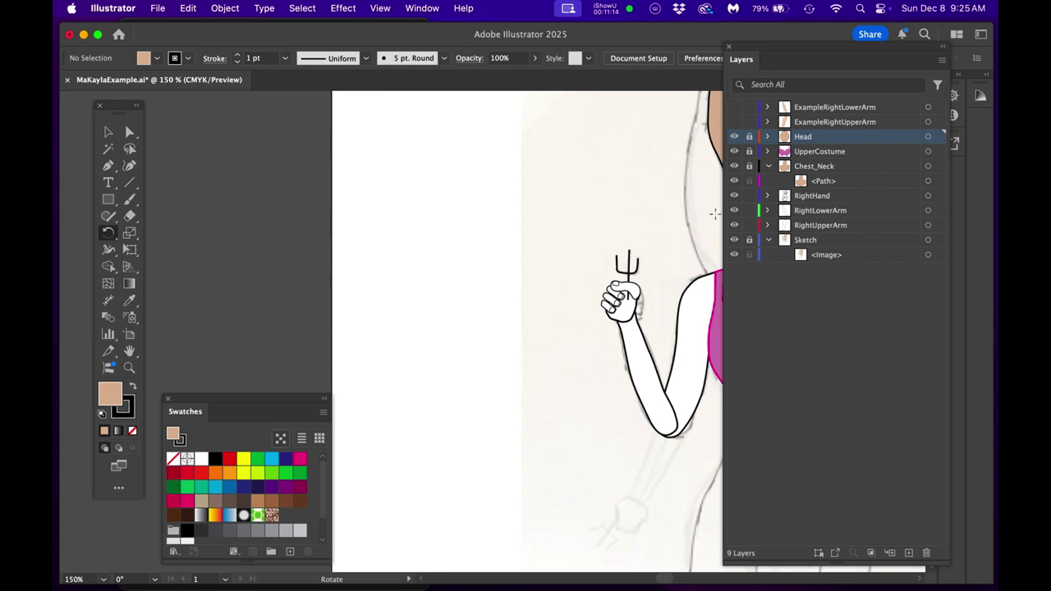
Show the ExampleRightLowerArm and ExampleRightUpperArm layers, toggling both off and on to examine the example arm
{"action": "left_click", "coordinate": [734, 107]}
{"action": "left_click", "coordinate": [734, 122]}
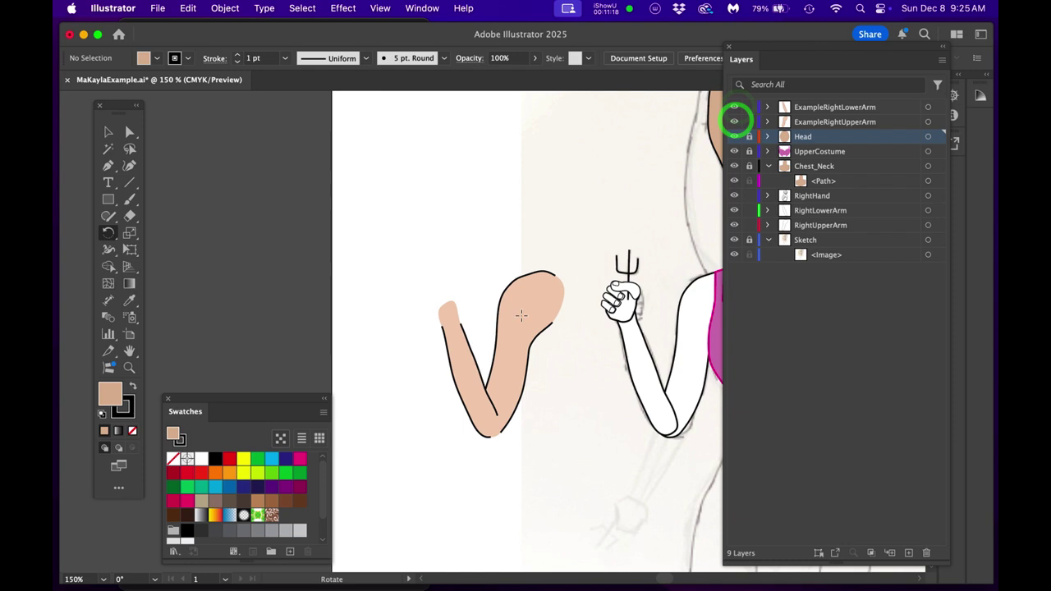
{"action": "scroll", "coordinate": [454, 385], "scroll_direction": "up", "scroll_amount": 1}
{"action": "left_click_drag", "start_coordinate": [462, 411], "coordinate": [458, 375]}
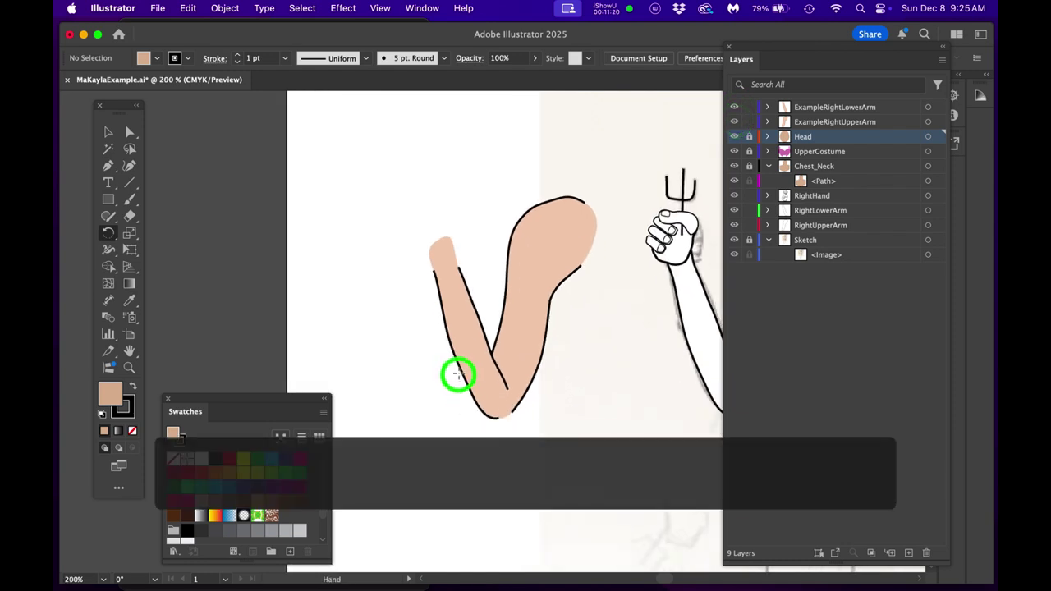
{"action": "left_click", "coordinate": [735, 107]}
{"action": "left_click", "coordinate": [734, 121]}
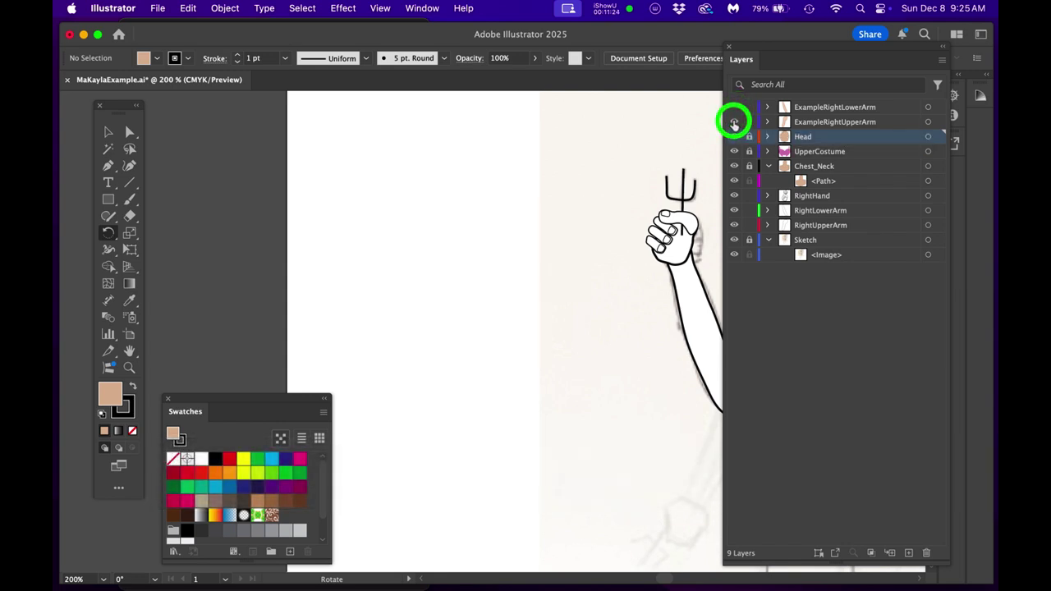
{"action": "left_click", "coordinate": [734, 122]}
{"action": "left_click", "coordinate": [735, 107]}
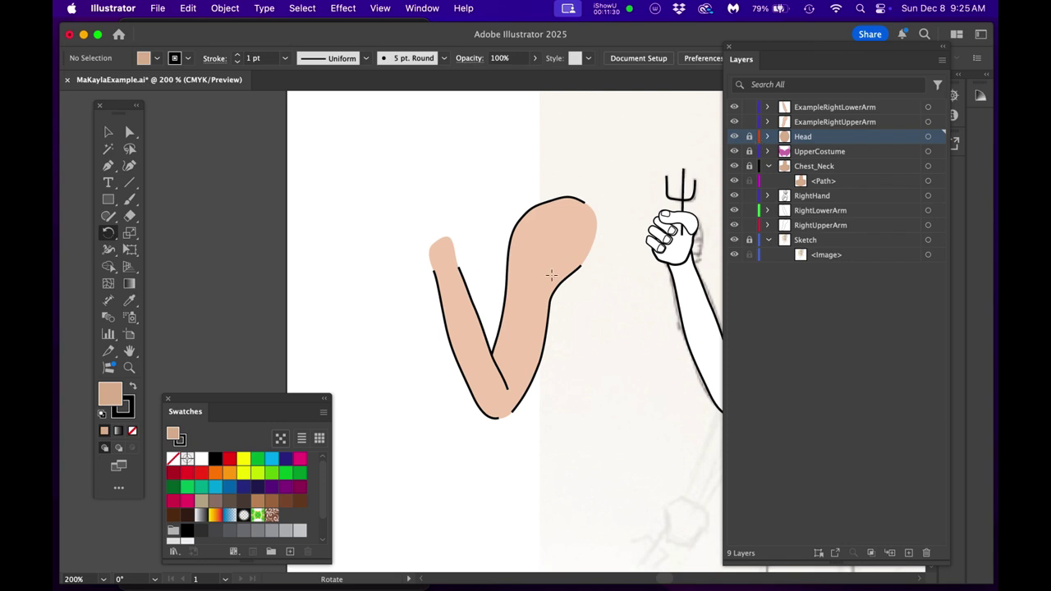
Expand both example arm layers and hide their Line paths, leaving only the Fill shapes visible
{"action": "left_click", "coordinate": [767, 122]}
{"action": "left_click", "coordinate": [768, 106]}
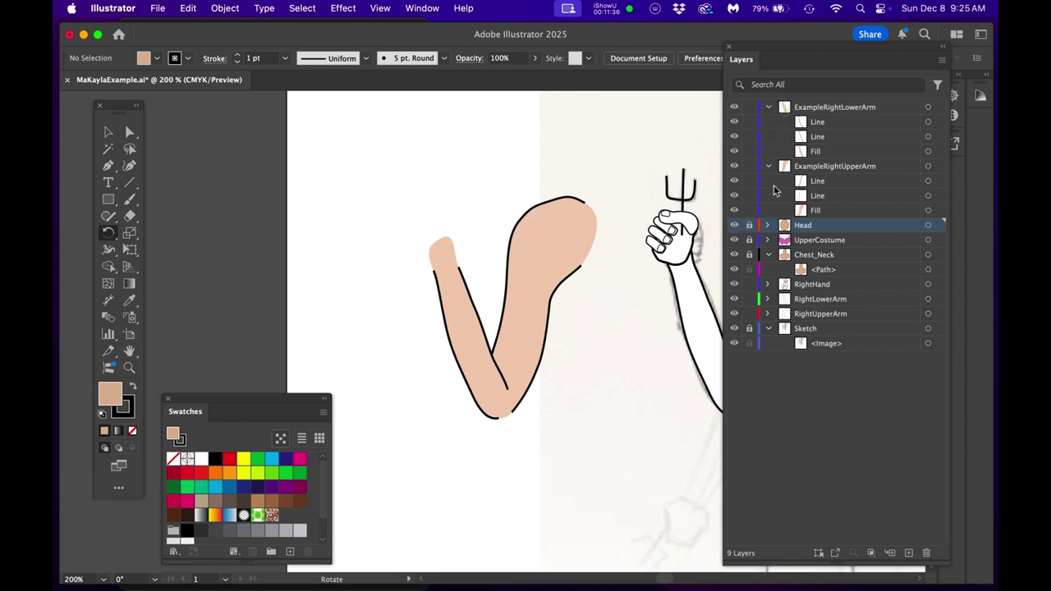
{"action": "left_click", "coordinate": [734, 122]}
{"action": "left_click", "coordinate": [734, 137]}
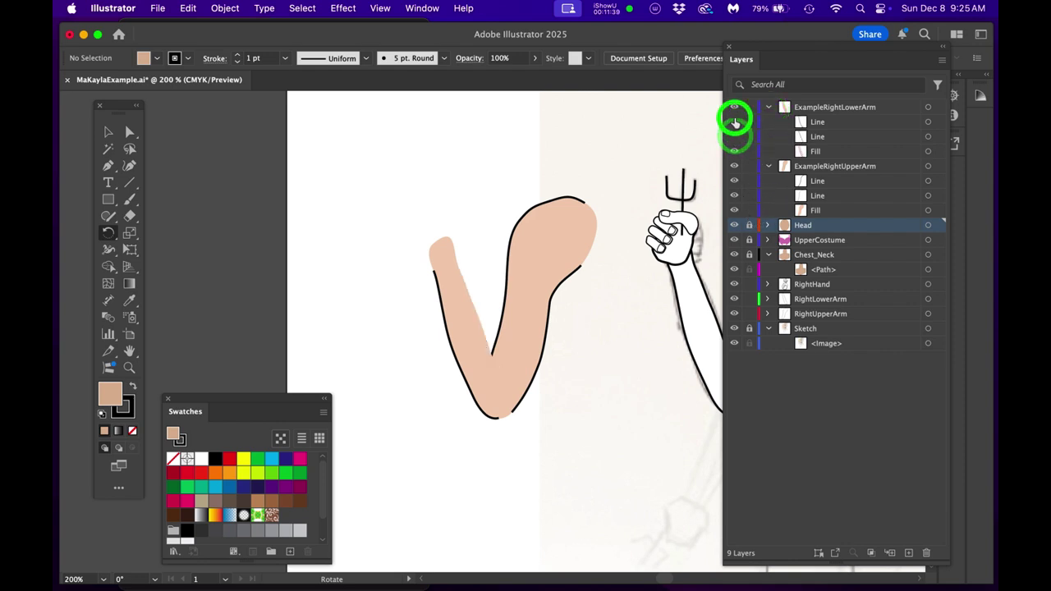
{"action": "left_click", "coordinate": [734, 181]}
{"action": "left_click", "coordinate": [734, 195]}
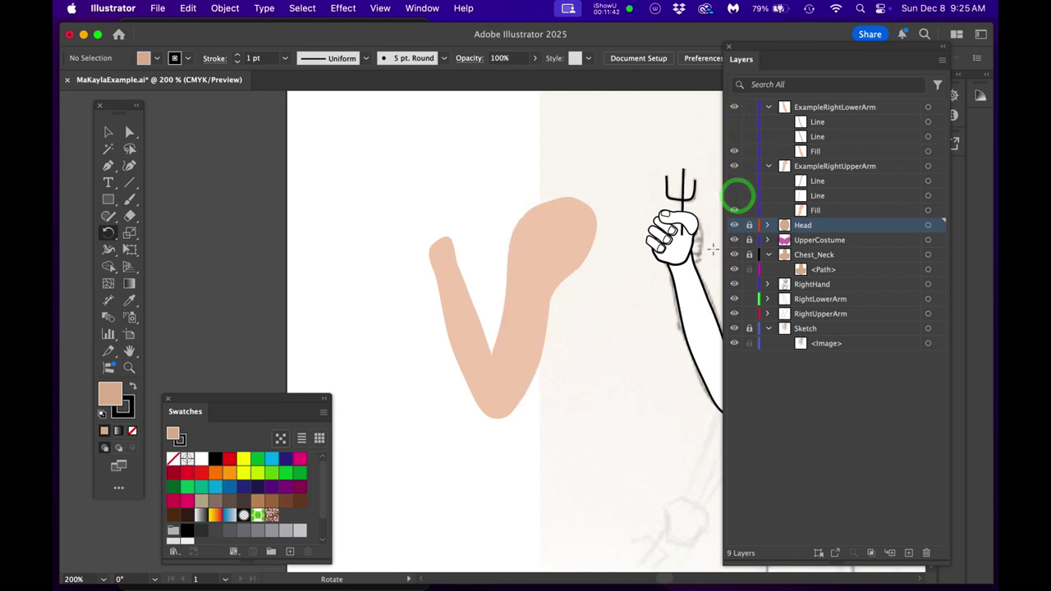
Select the right upper arm and right lower arm shapes in turn to examine their closed outlines
{"action": "left_click_drag", "start_coordinate": [658, 272], "coordinate": [422, 277]}
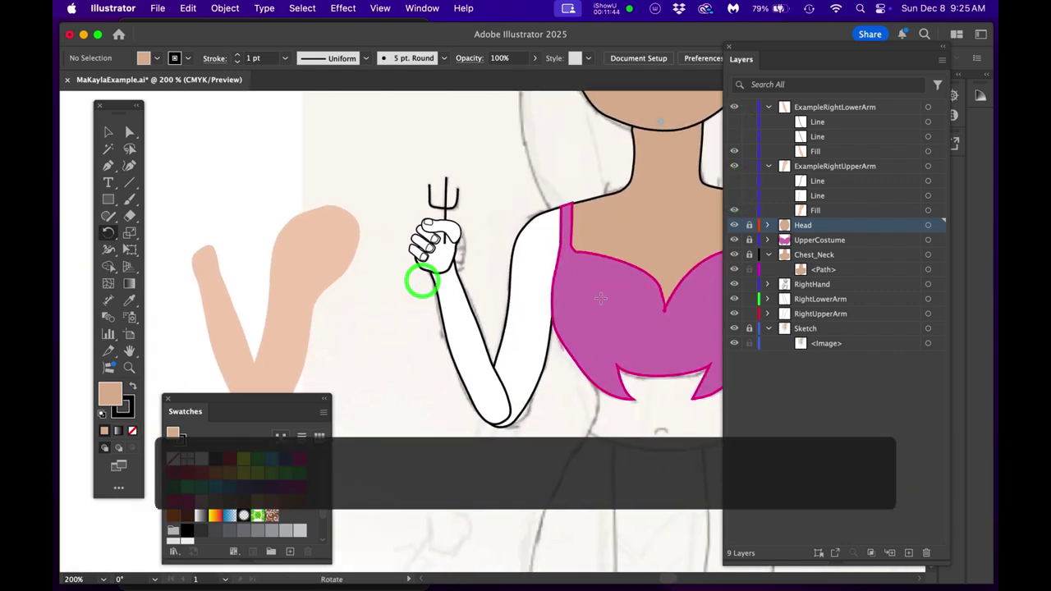
{"action": "left_click", "coordinate": [476, 345], "text": "alt"}
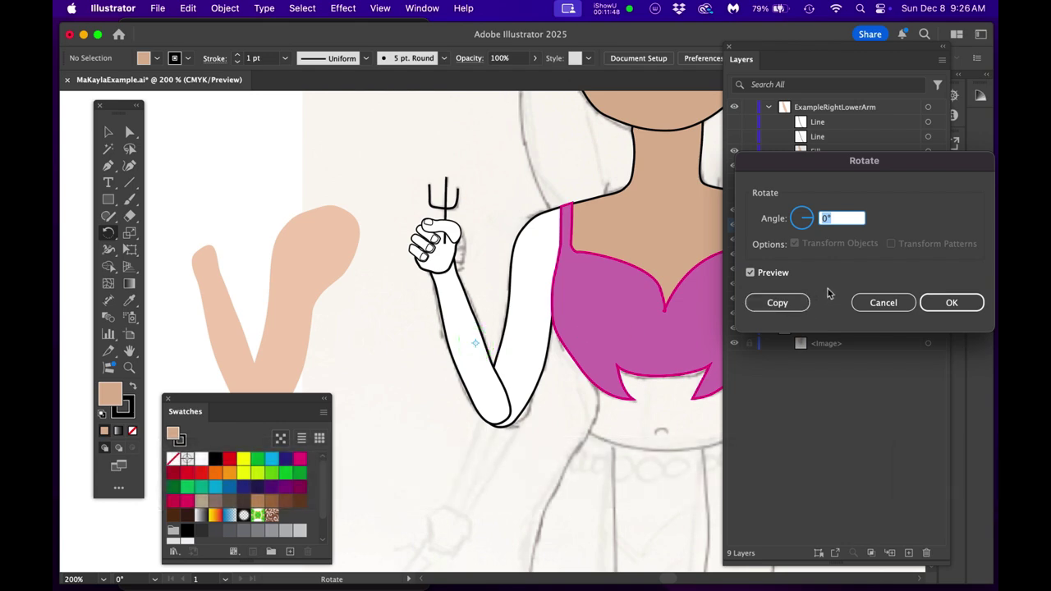
{"action": "left_click", "coordinate": [892, 303]}
{"action": "key", "text": "a"}
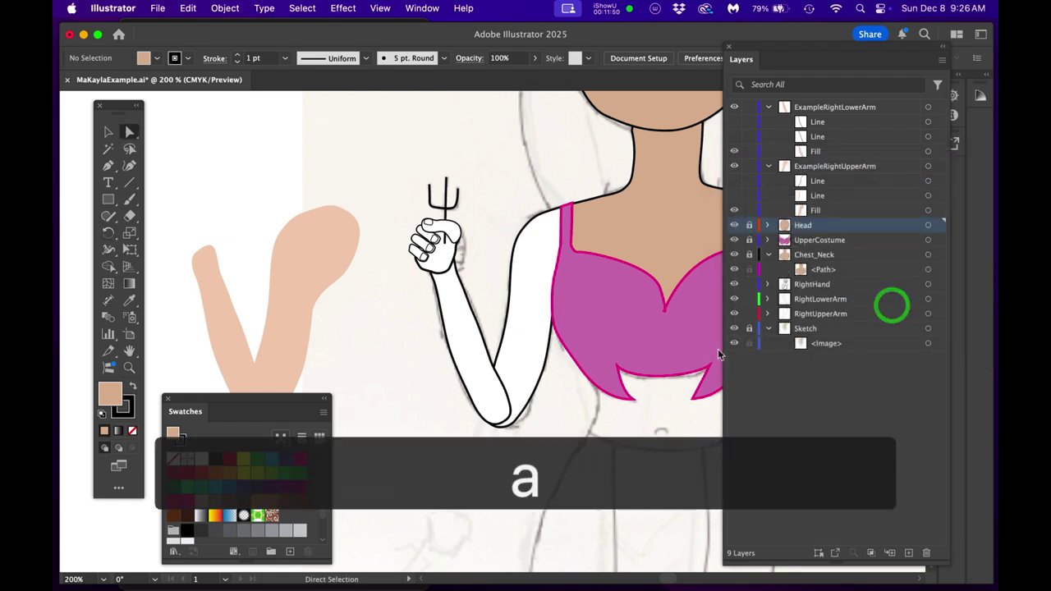
{"action": "left_click", "coordinate": [536, 308]}
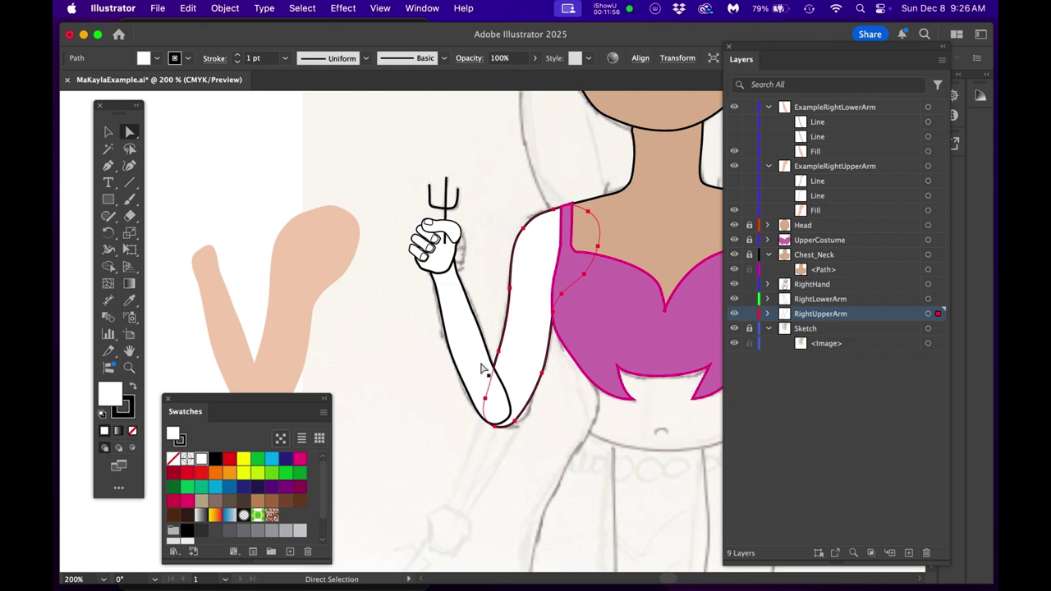
{"action": "left_click", "coordinate": [468, 326]}
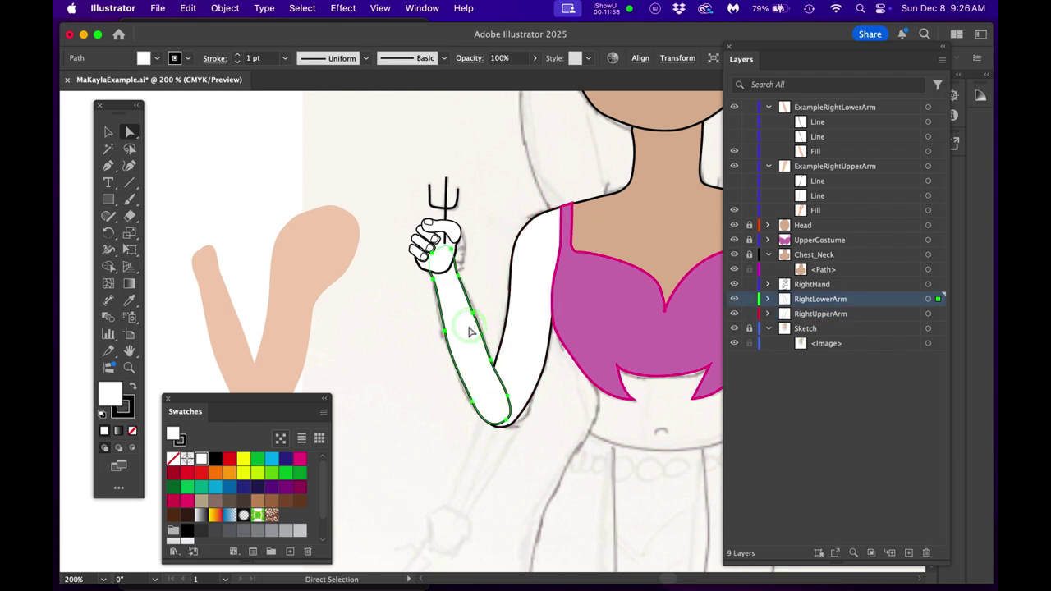
Select the example lower arm's Fill path and toggle its visibility off and on to examine its shape
{"action": "left_click_drag", "start_coordinate": [465, 329], "coordinate": [657, 298]}
{"action": "key", "text": "super+z"}
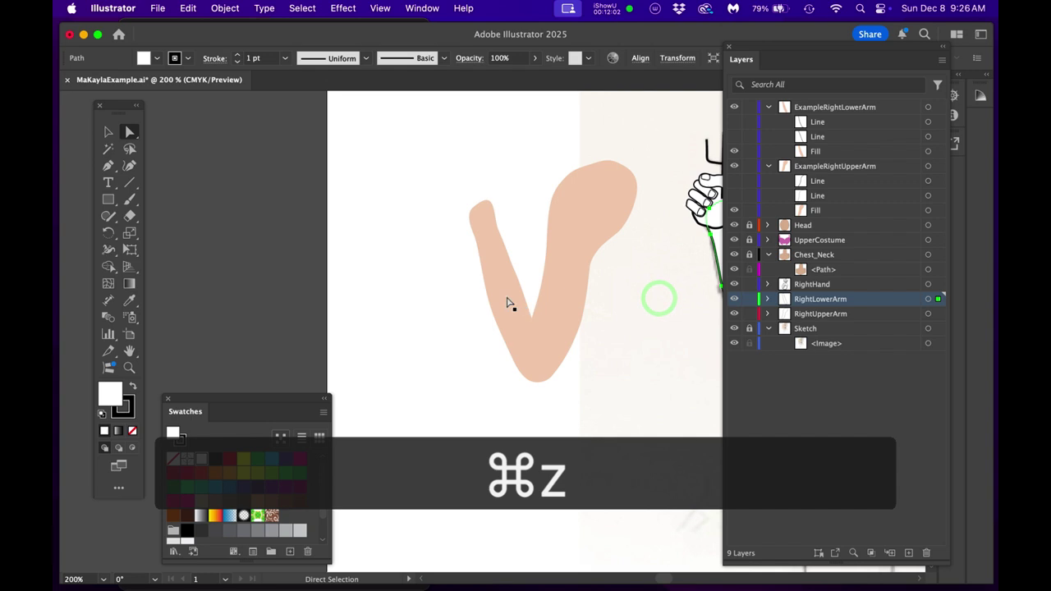
{"action": "left_click", "coordinate": [504, 298]}
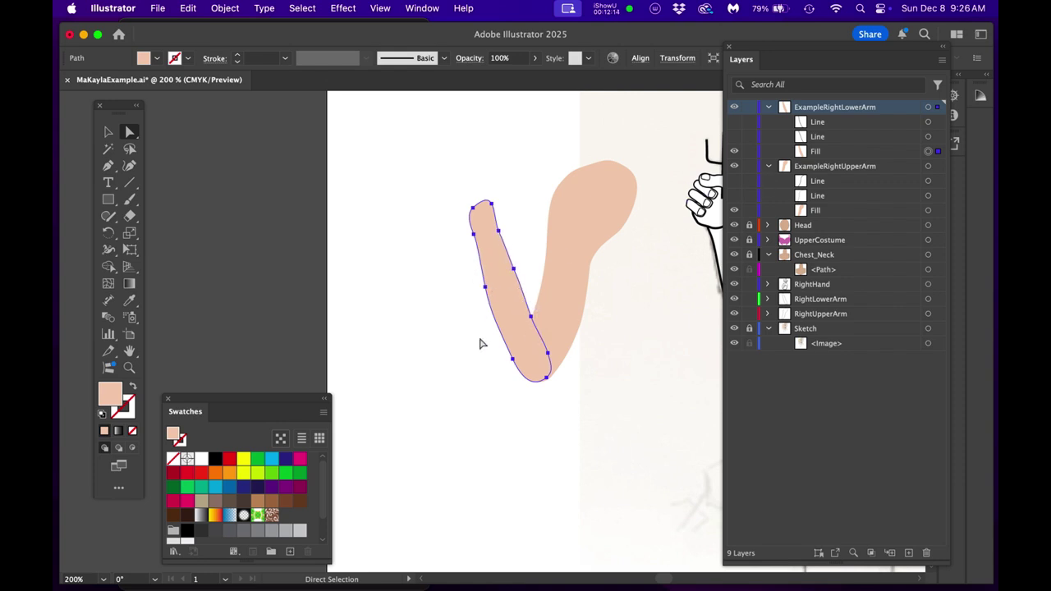
{"action": "scroll", "coordinate": [554, 291], "scroll_direction": "up", "scroll_amount": 2}
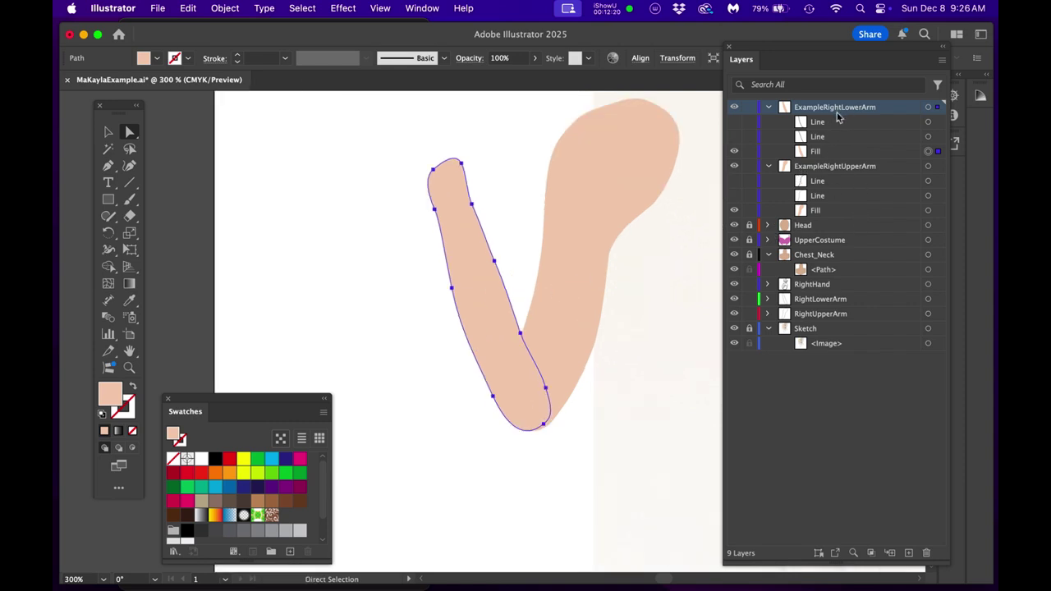
{"action": "left_click", "coordinate": [840, 156]}
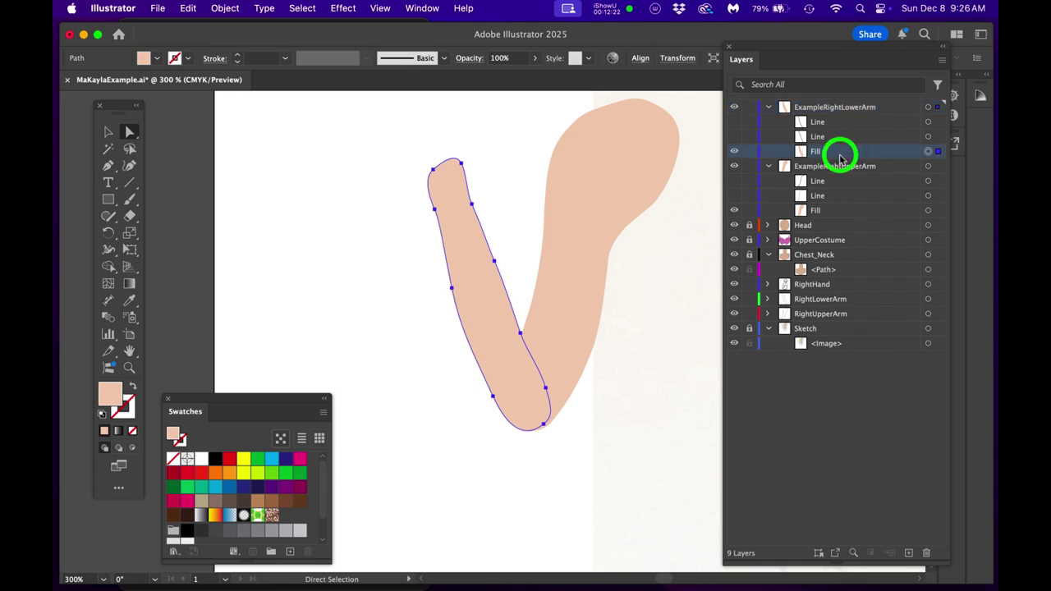
{"action": "left_click", "coordinate": [735, 156]}
{"action": "left_click", "coordinate": [735, 156]}
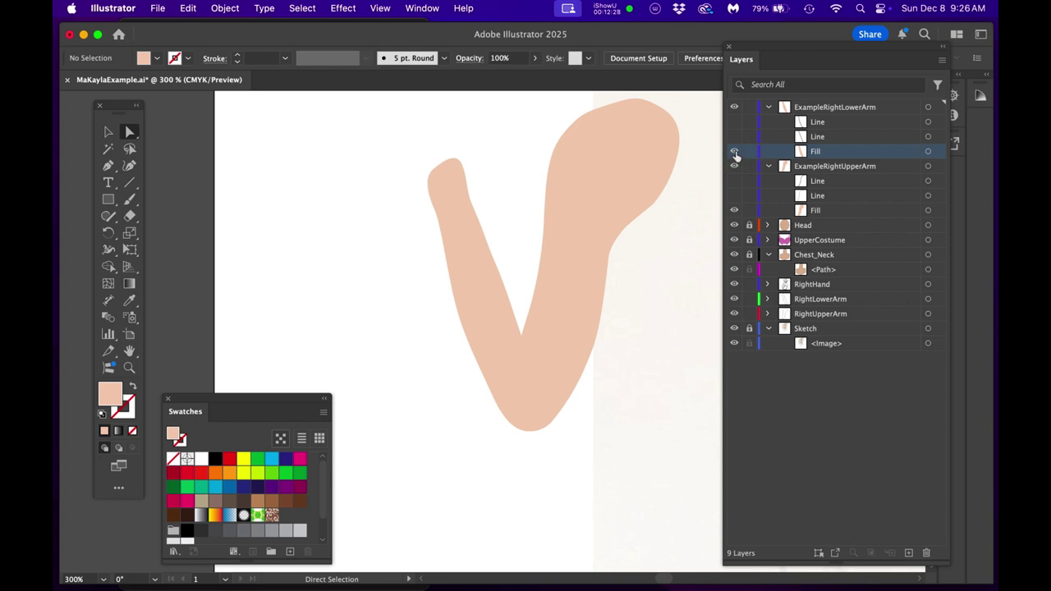
Show both Line paths of the example lower arm over its fill, and hide them again
{"action": "left_click", "coordinate": [735, 136]}
{"action": "left_click", "coordinate": [735, 122]}
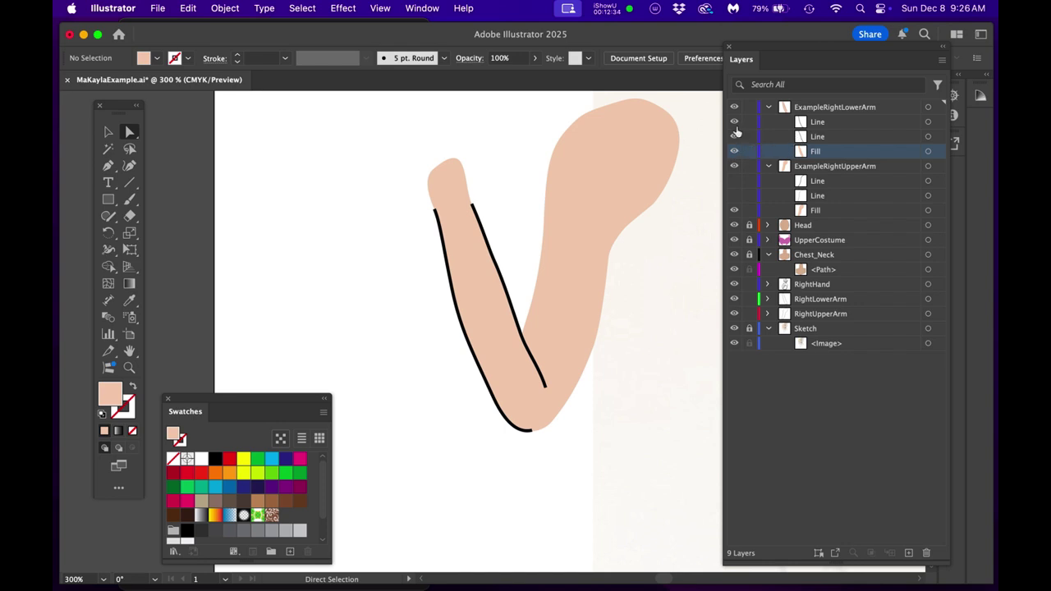
{"action": "left_click", "coordinate": [734, 122]}
{"action": "left_click", "coordinate": [734, 137]}
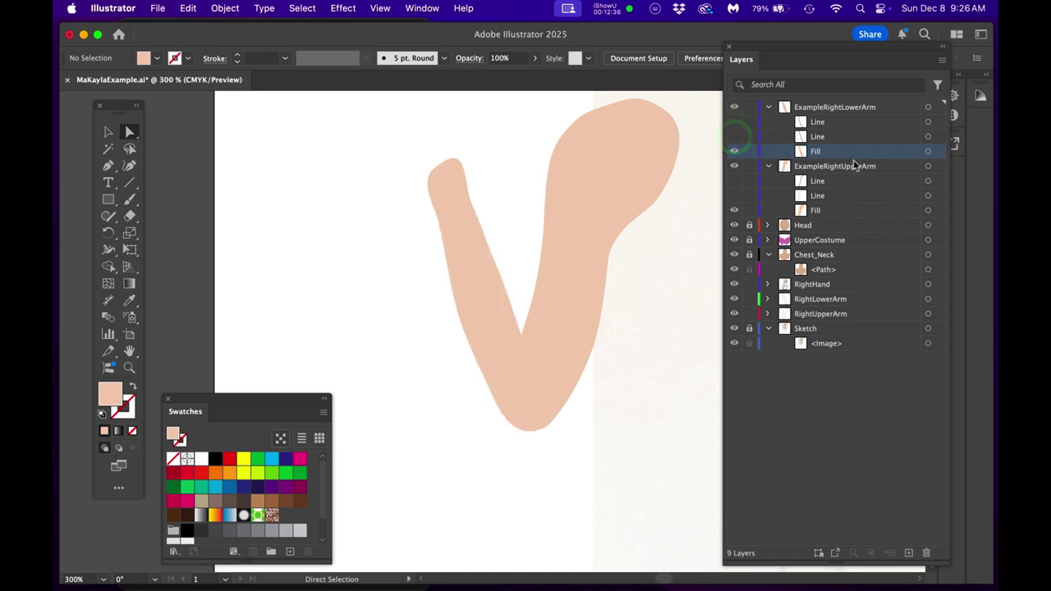
Duplicate the Fill path within the ExampleRightLowerArm layer and hide the lower of the two Fill paths
{"action": "left_click_drag", "start_coordinate": [854, 161], "coordinate": [910, 549]}
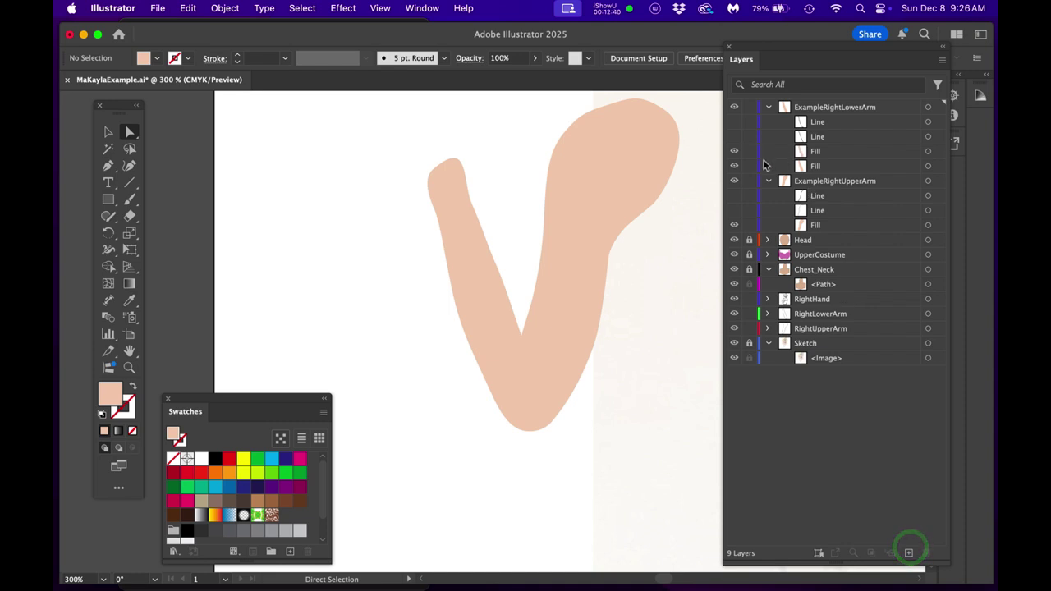
{"action": "left_click", "coordinate": [734, 166]}
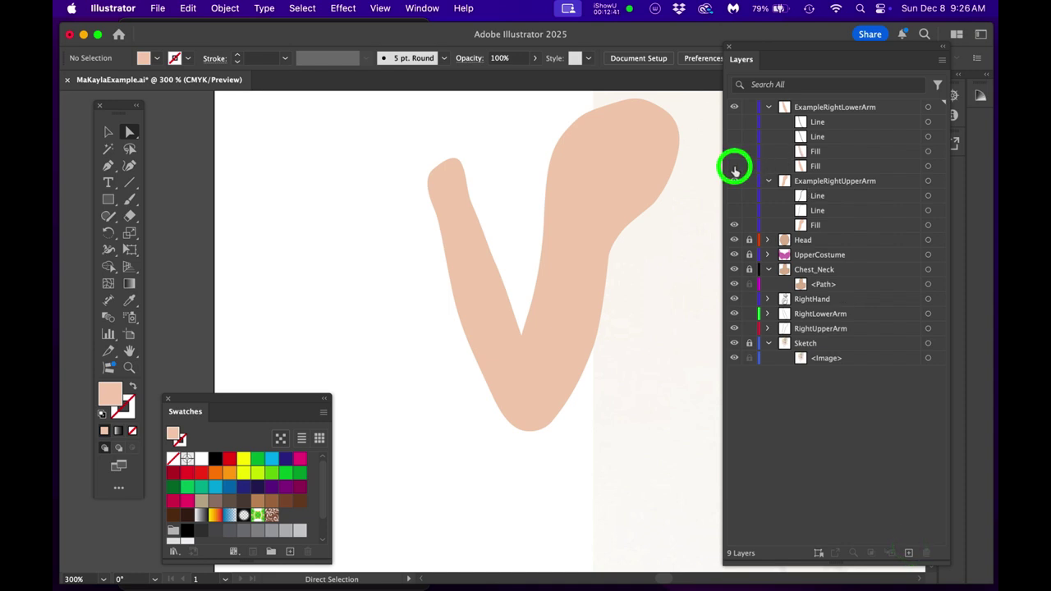
Give the upper Fill path in the ExampleRightLowerArm layer a black stroke and no fill
{"action": "left_click", "coordinate": [927, 152]}
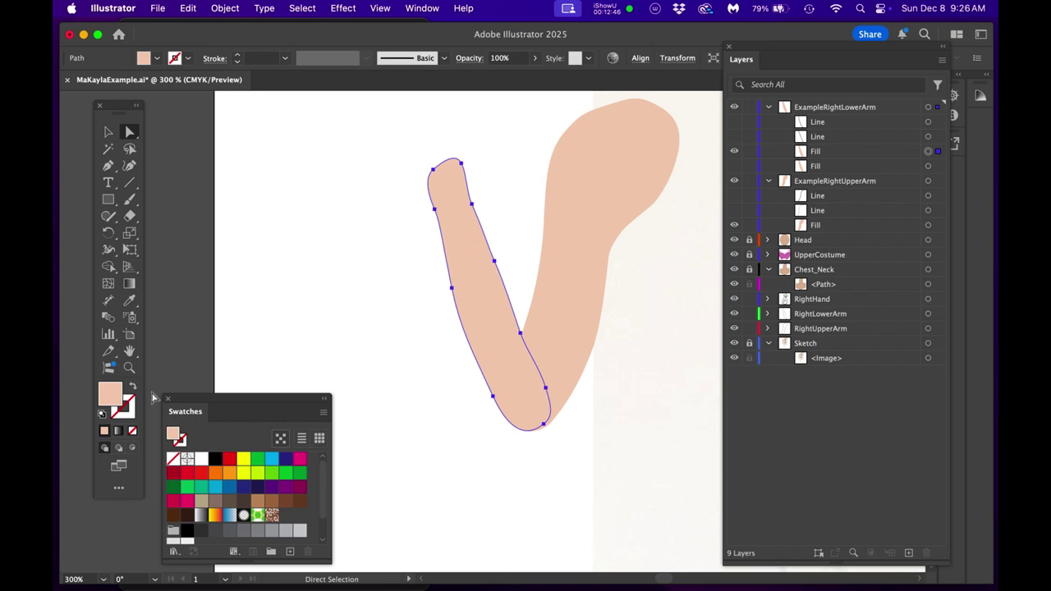
{"action": "left_click", "coordinate": [132, 388]}
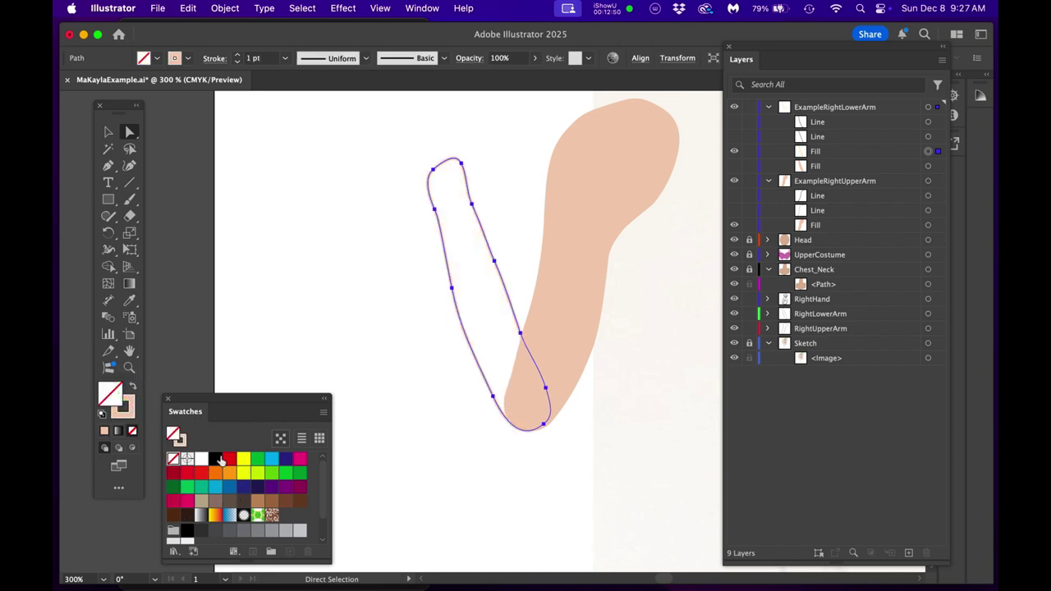
{"action": "left_click", "coordinate": [215, 458]}
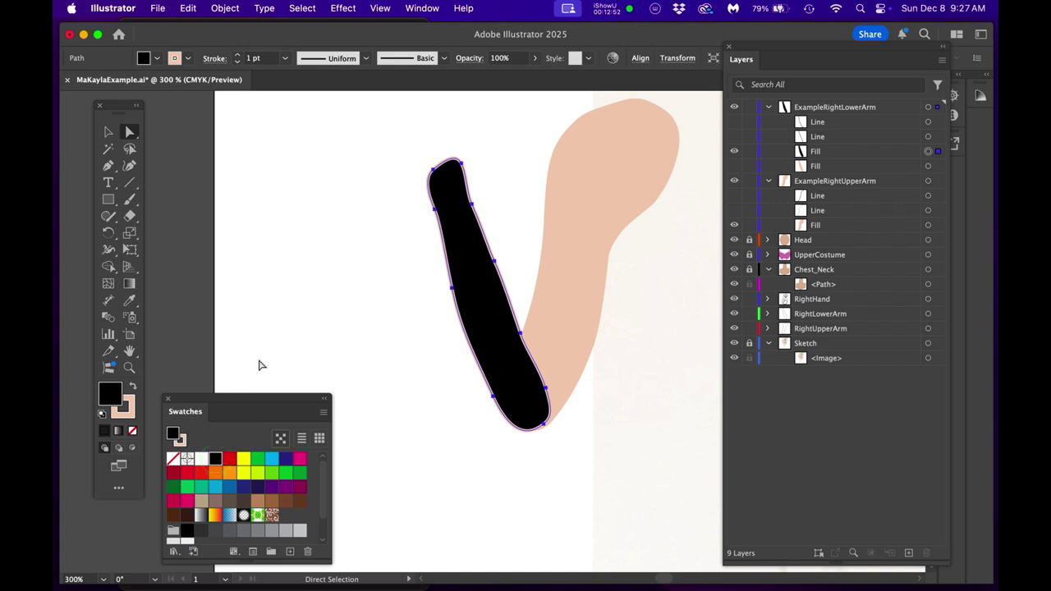
{"action": "key", "text": "super+z"}
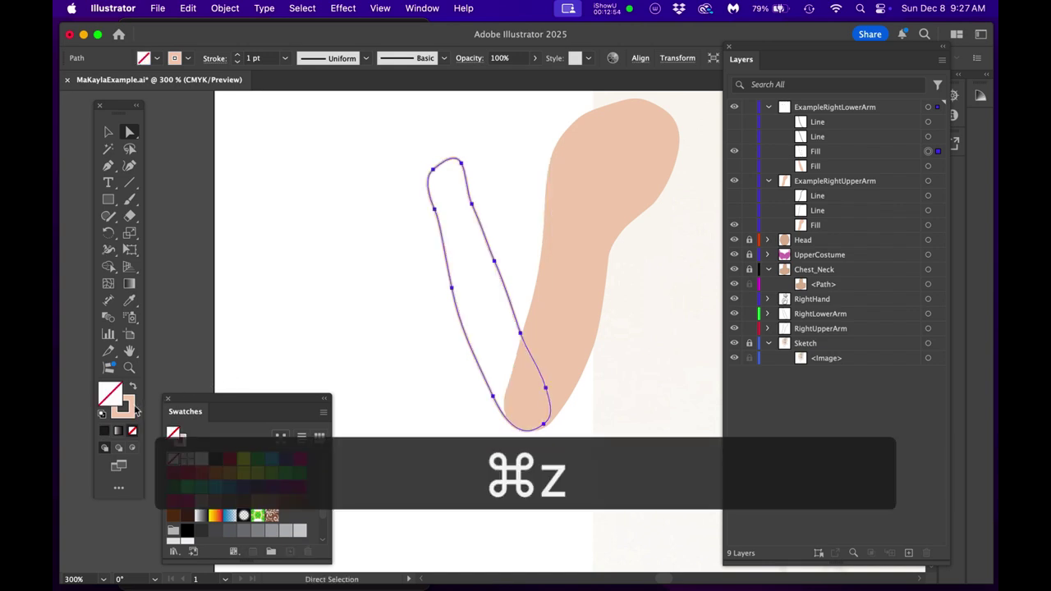
{"action": "left_click", "coordinate": [127, 404]}
{"action": "left_click", "coordinate": [216, 458]}
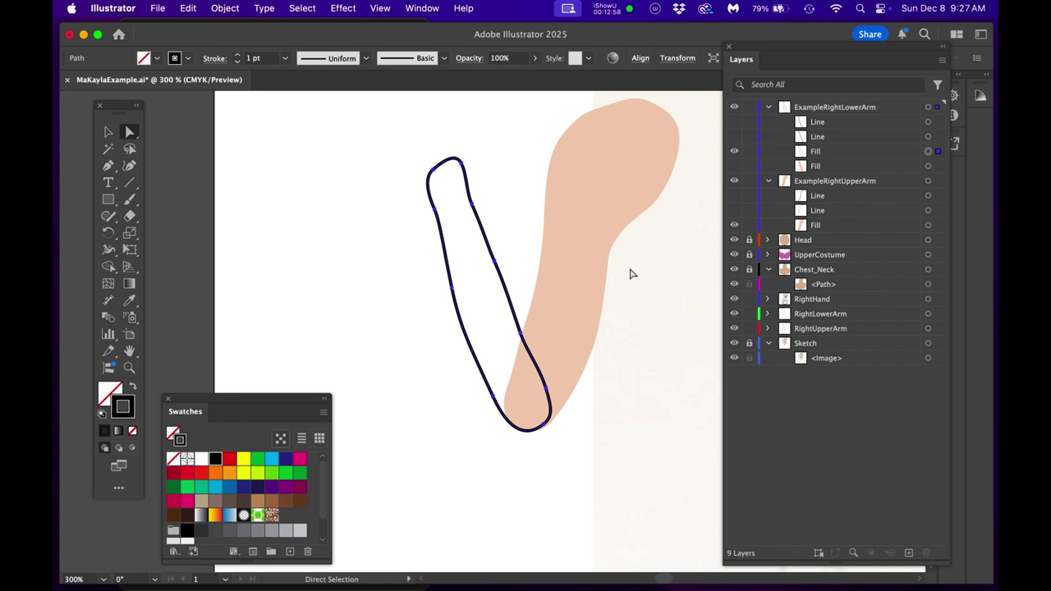
Lock the ExampleRightUpperArm layer, and use Scissors to cut out and delete the rounded elbow end of the lower arm's black outline
{"action": "left_click", "coordinate": [749, 181]}
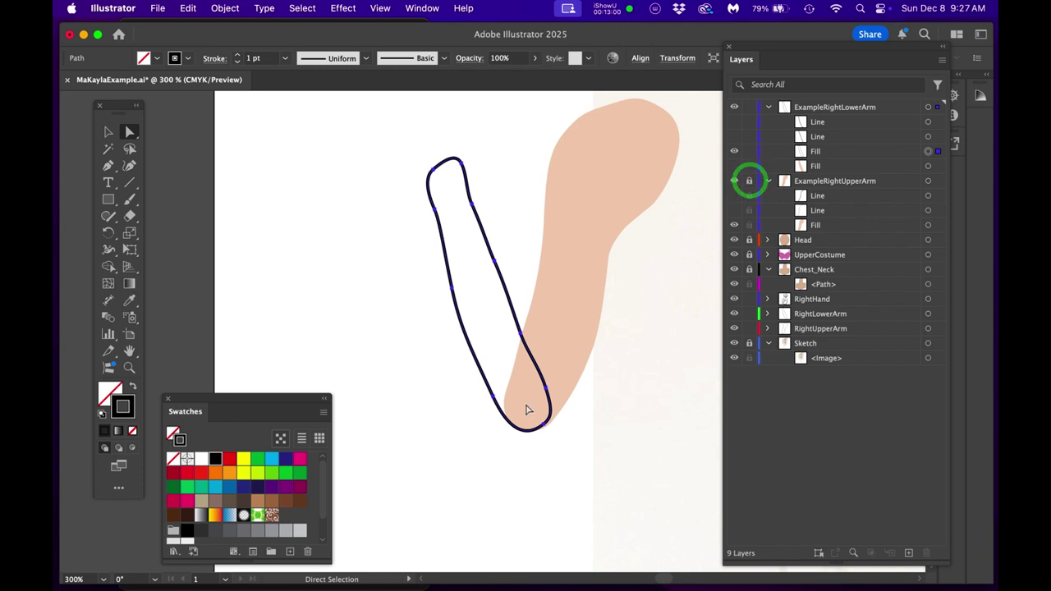
{"action": "key", "text": "super+equal"}
{"action": "key", "text": "super+equal"}
{"action": "left_click_drag", "start_coordinate": [552, 437], "coordinate": [504, 361]}
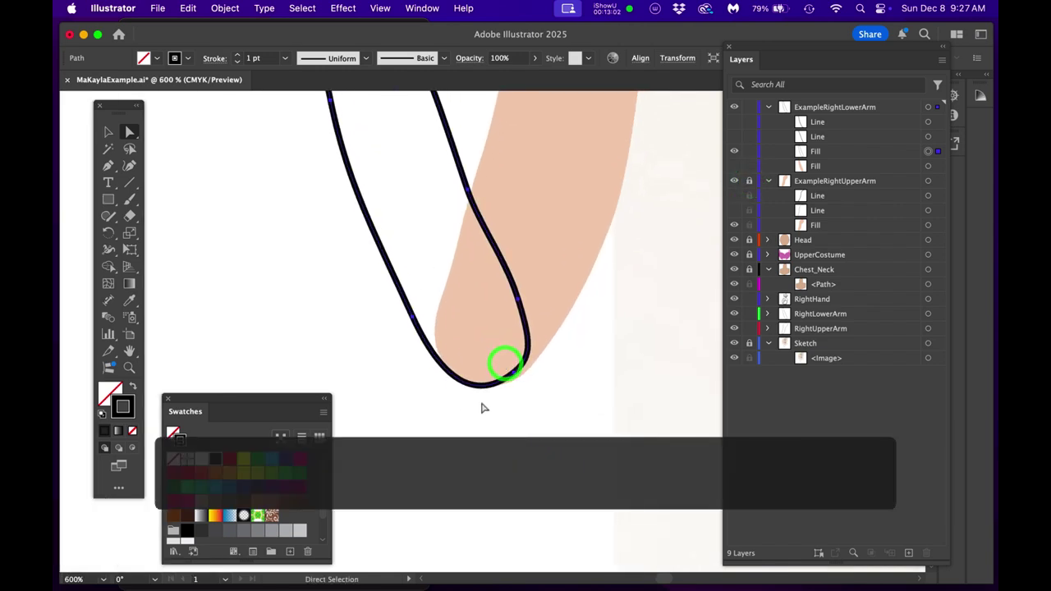
{"action": "key", "text": "c"}
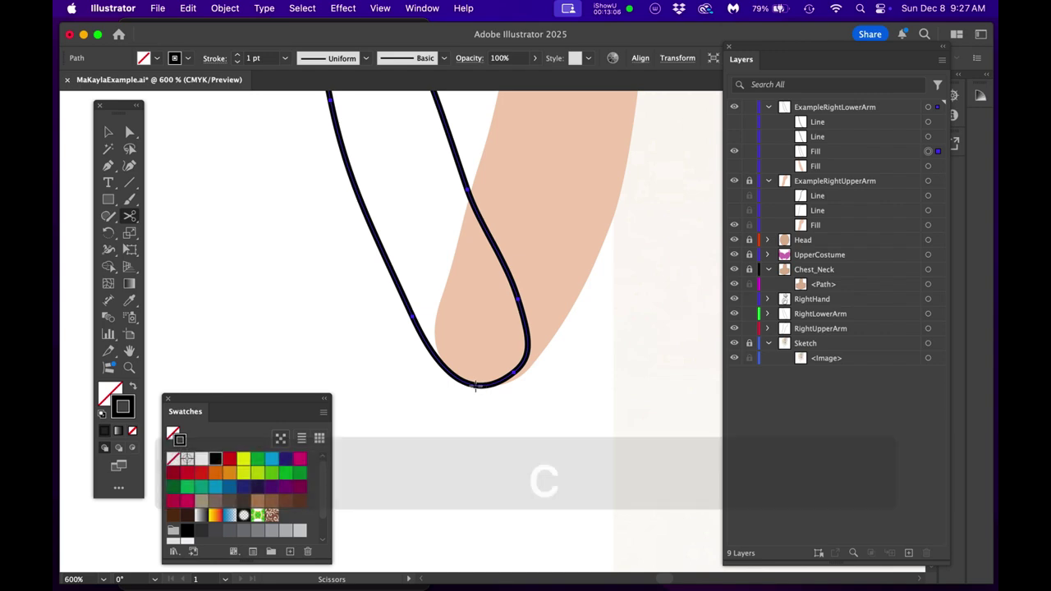
{"action": "left_click", "coordinate": [476, 385]}
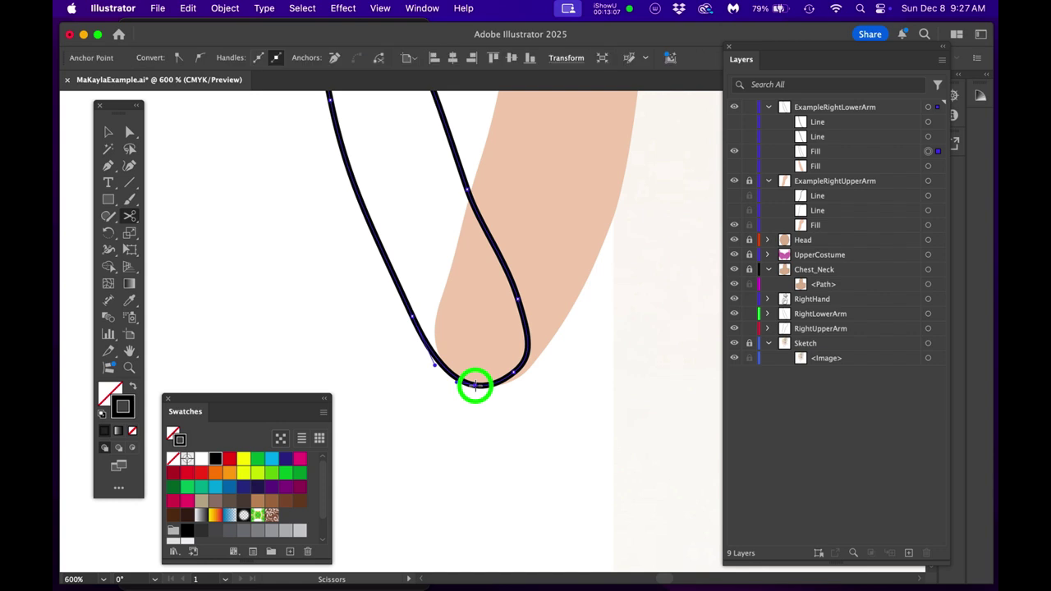
{"action": "left_click", "coordinate": [528, 340]}
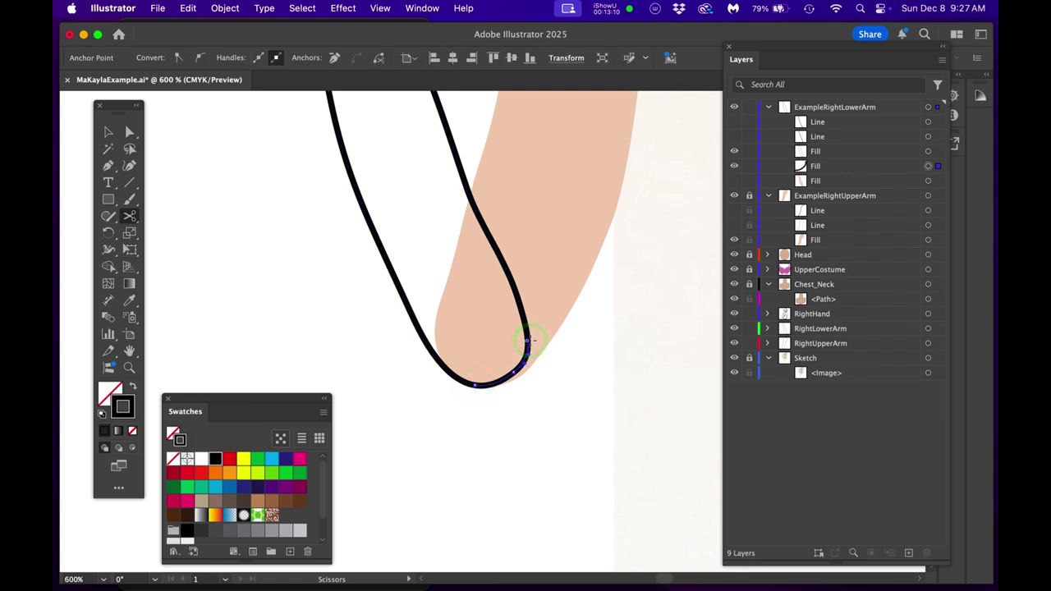
{"action": "key", "text": "BackSpace"}
Cut the black outline on both sides of the wrist with Scissors and delete the rounded end segment
{"action": "key", "text": "space"}
{"action": "left_click_drag", "start_coordinate": [478, 290], "coordinate": [562, 478]}
{"action": "left_click_drag", "start_coordinate": [472, 325], "coordinate": [482, 449]}
{"action": "left_click_drag", "start_coordinate": [483, 354], "coordinate": [498, 362]}
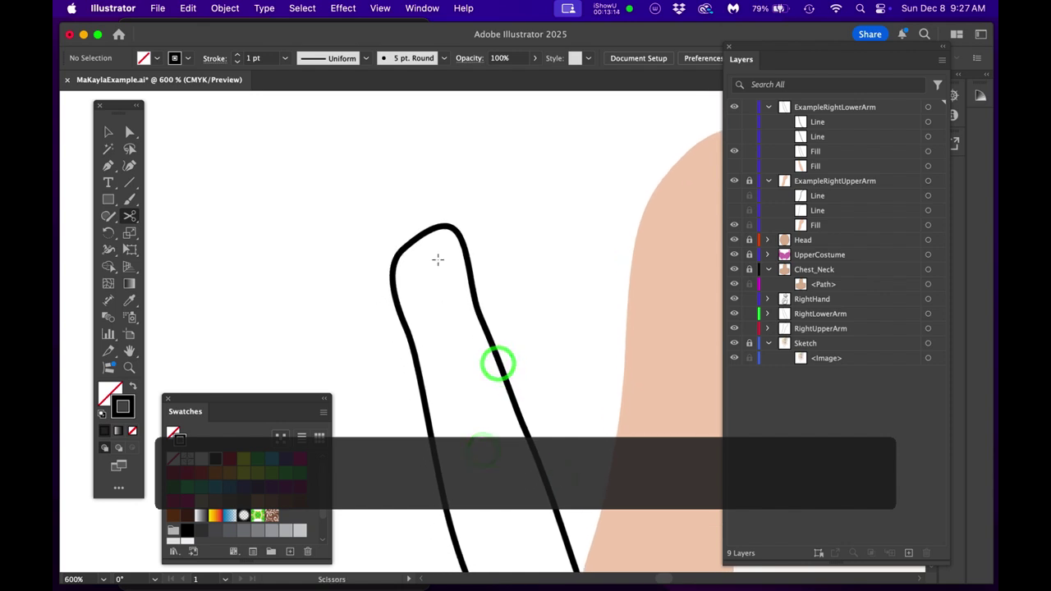
{"action": "left_click", "coordinate": [393, 282]}
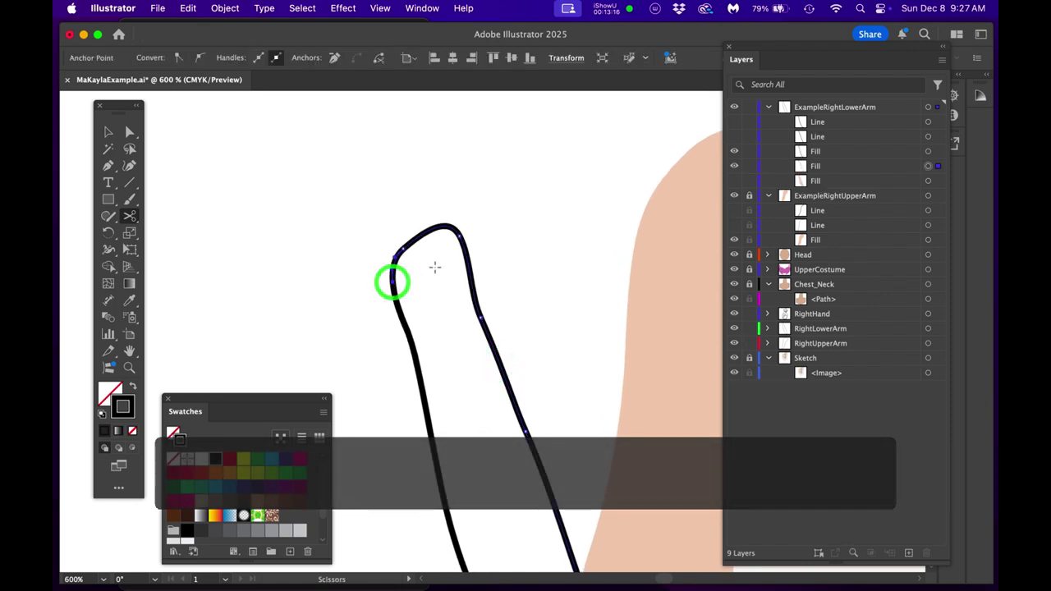
{"action": "left_click", "coordinate": [468, 254]}
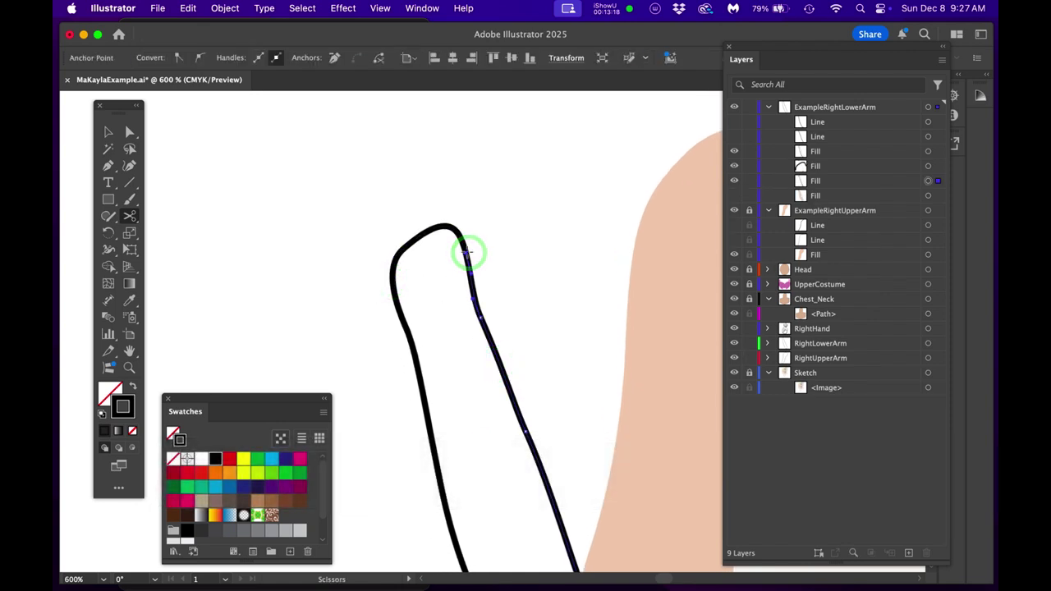
{"action": "key", "text": "super"}
{"action": "left_click", "coordinate": [443, 232], "text": "super"}
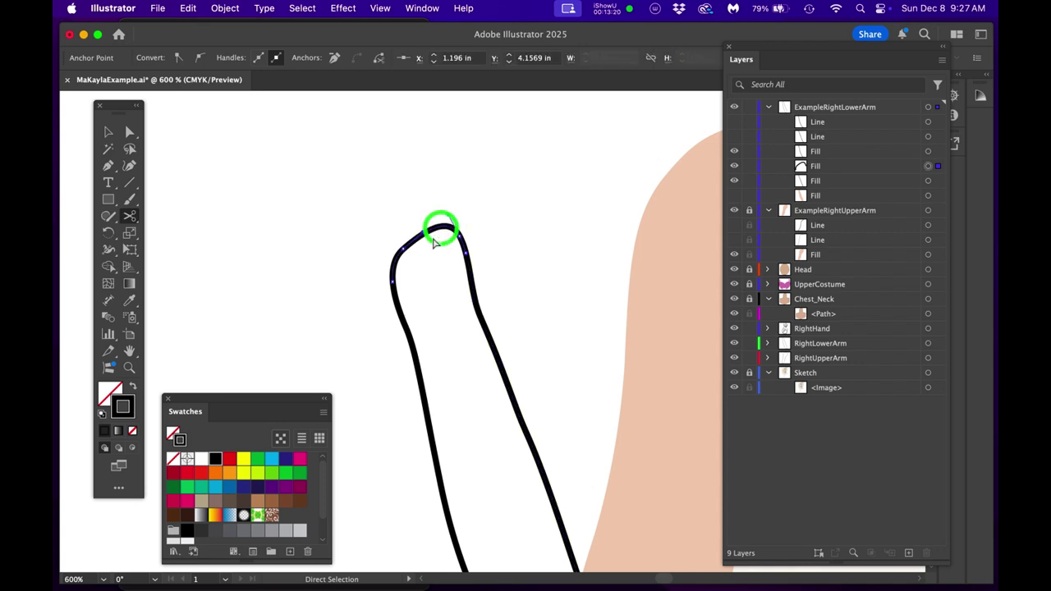
{"action": "key", "text": "Delete"}
Show the skin-coloured Fill path beneath the cut outlines, and toggle each outline path off and on to examine it
{"action": "scroll", "coordinate": [409, 271], "scroll_direction": "down", "scroll_amount": 1}
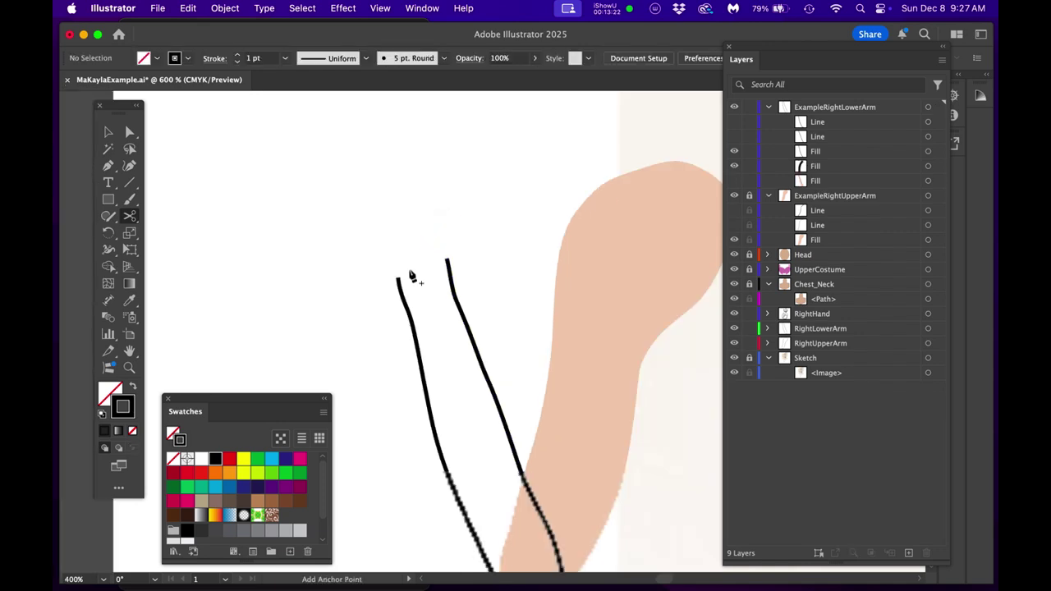
{"action": "scroll", "coordinate": [411, 275], "scroll_direction": "down", "scroll_amount": 1}
{"action": "left_click_drag", "start_coordinate": [528, 340], "coordinate": [506, 266]}
{"action": "key", "text": "space"}
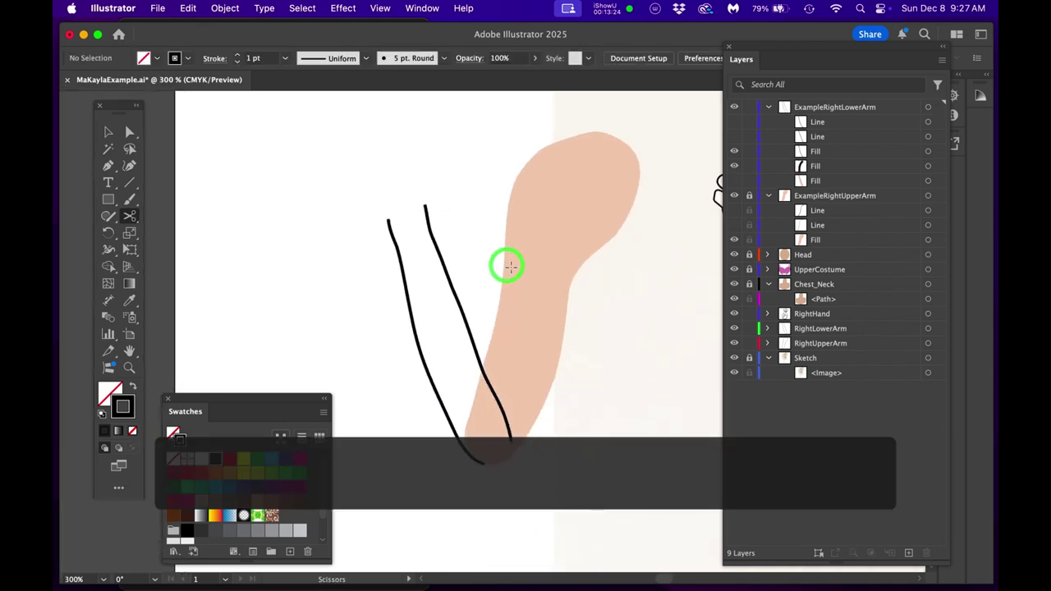
{"action": "left_click", "coordinate": [734, 181]}
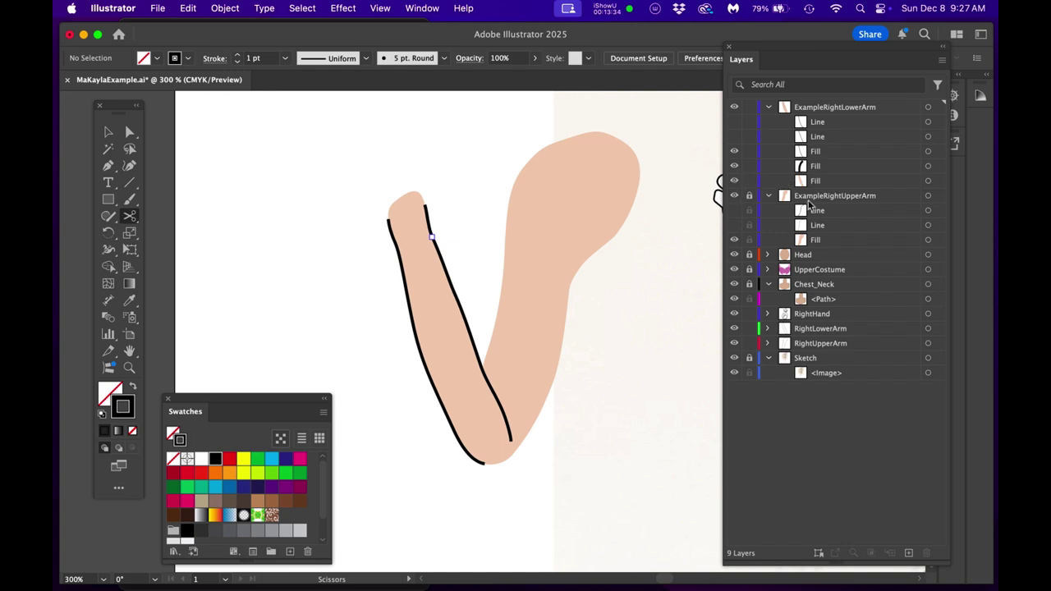
{"action": "left_click", "coordinate": [734, 167]}
{"action": "left_click", "coordinate": [734, 166]}
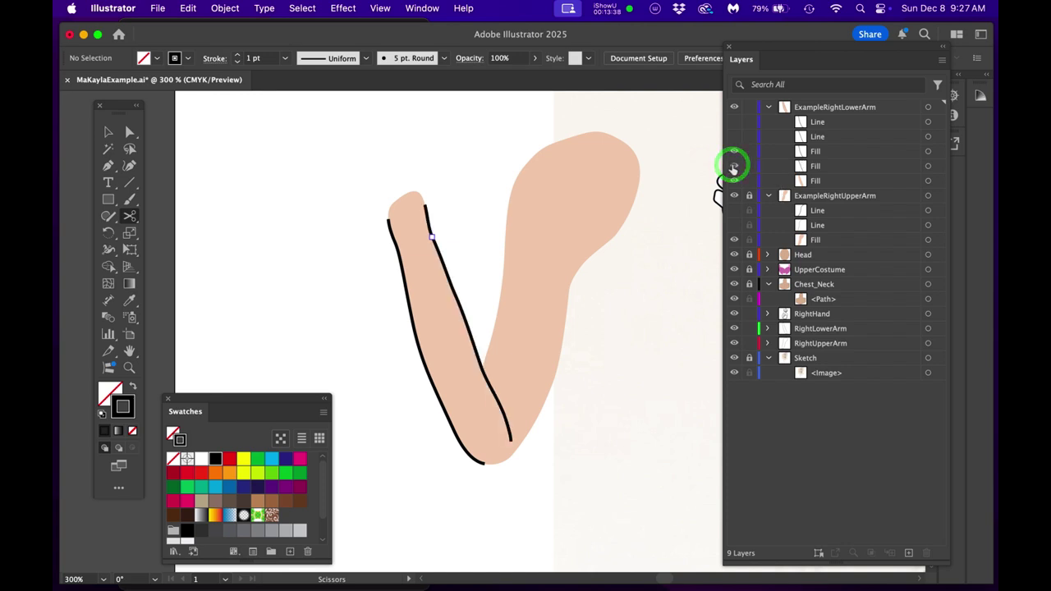
{"action": "left_click", "coordinate": [734, 151]}
{"action": "left_click", "coordinate": [734, 151]}
Delete the two cut outline paths named Fill from the ExampleRightLowerArm layer
{"action": "left_click", "coordinate": [838, 152]}
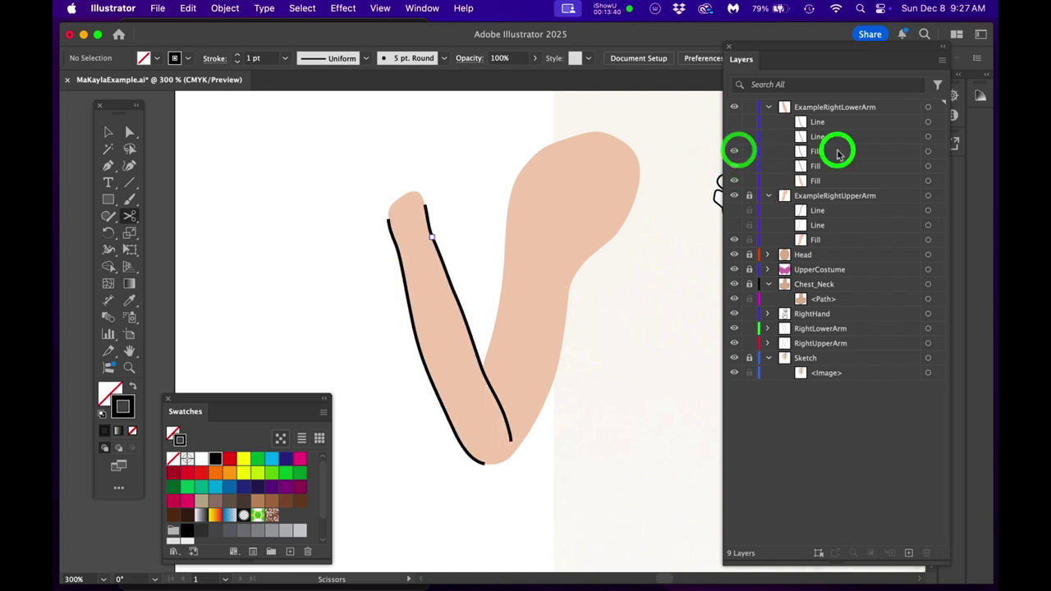
{"action": "left_click", "coordinate": [837, 169], "text": "shift"}
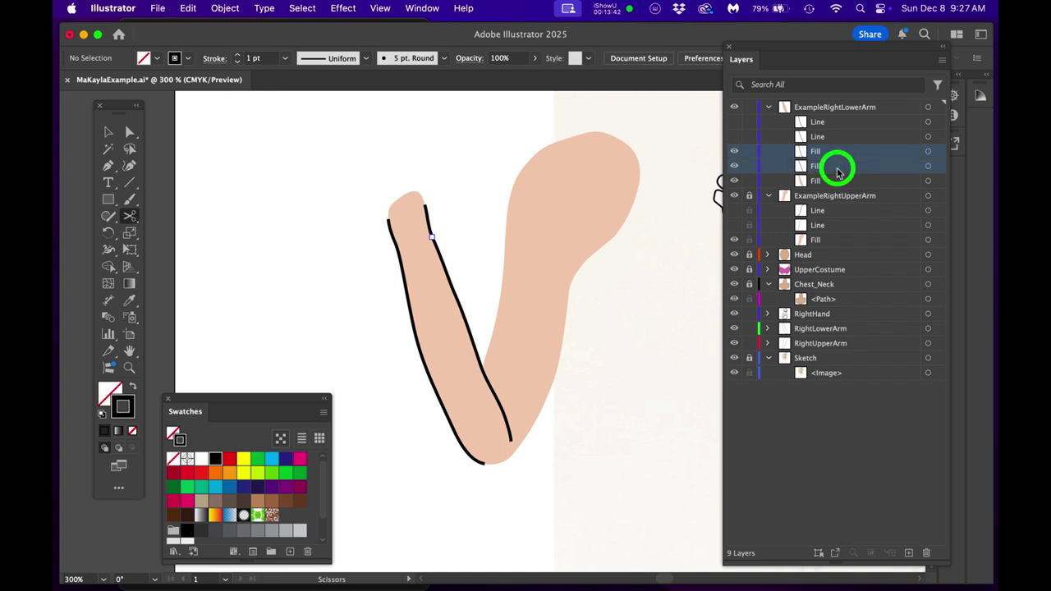
{"action": "left_click_drag", "start_coordinate": [838, 171], "coordinate": [926, 550]}
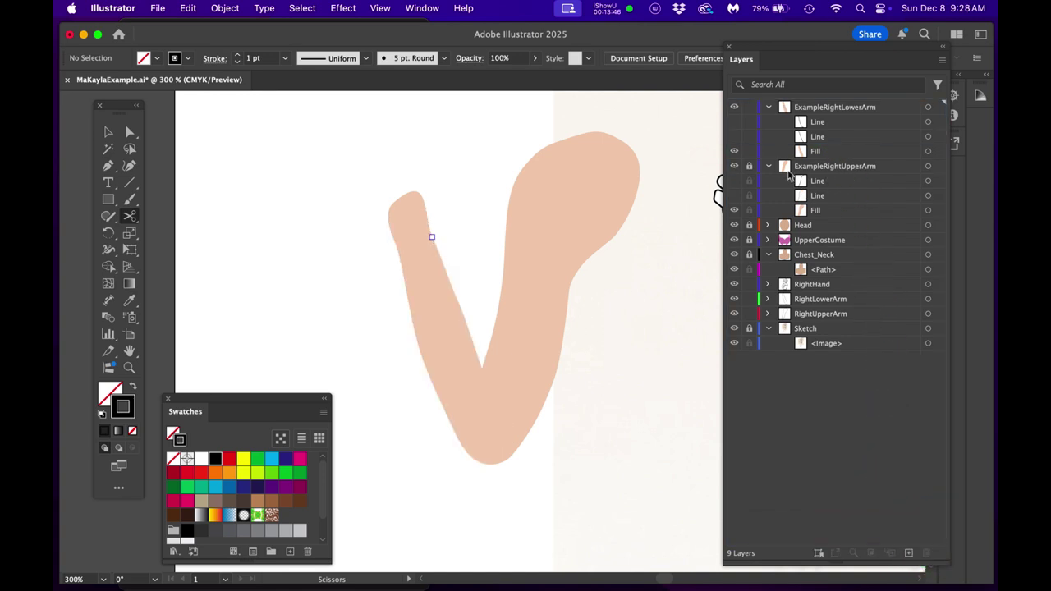
Show both Line paths of the example lower arm, then unlock the ExampleRightUpperArm layer and show its two Line paths
{"action": "left_click", "coordinate": [735, 144]}
{"action": "left_click", "coordinate": [734, 136]}
{"action": "left_click", "coordinate": [735, 122]}
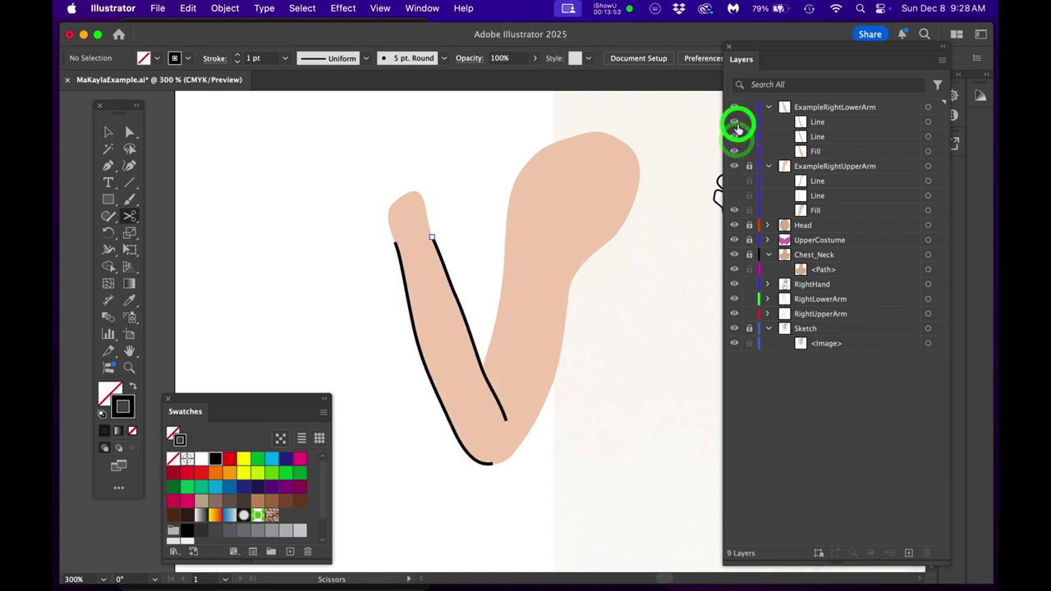
{"action": "left_click", "coordinate": [734, 182]}
{"action": "left_click", "coordinate": [734, 205]}
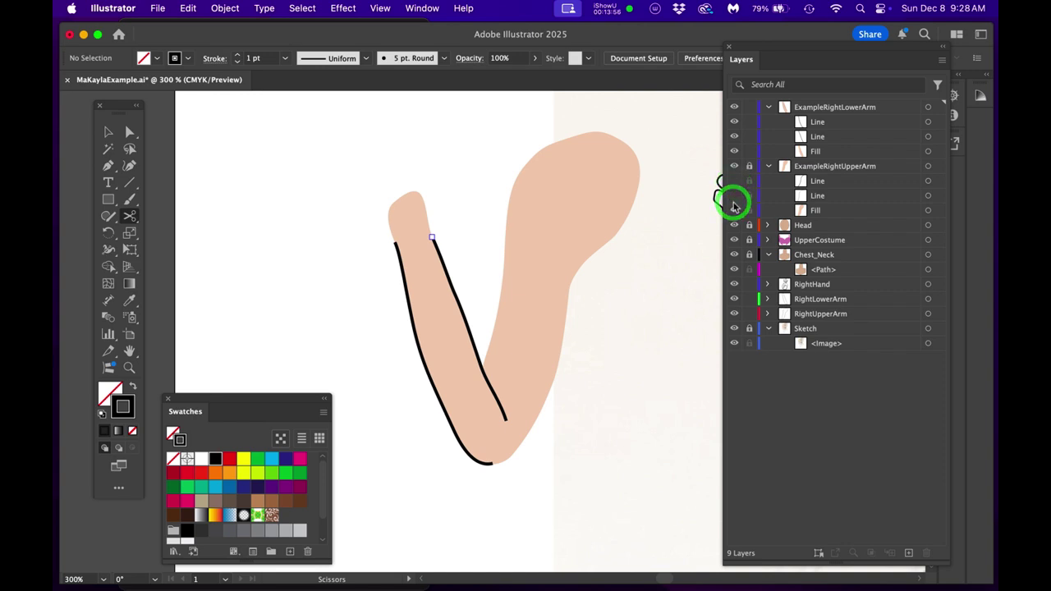
{"action": "left_click", "coordinate": [733, 199]}
{"action": "left_click", "coordinate": [748, 171]}
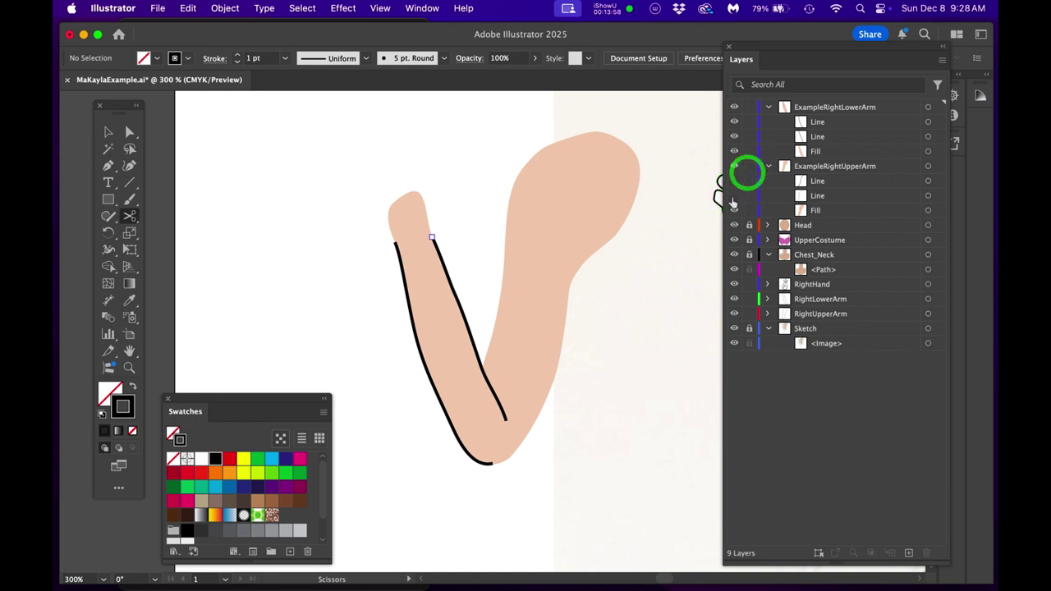
{"action": "left_click", "coordinate": [734, 195]}
{"action": "left_click", "coordinate": [734, 180]}
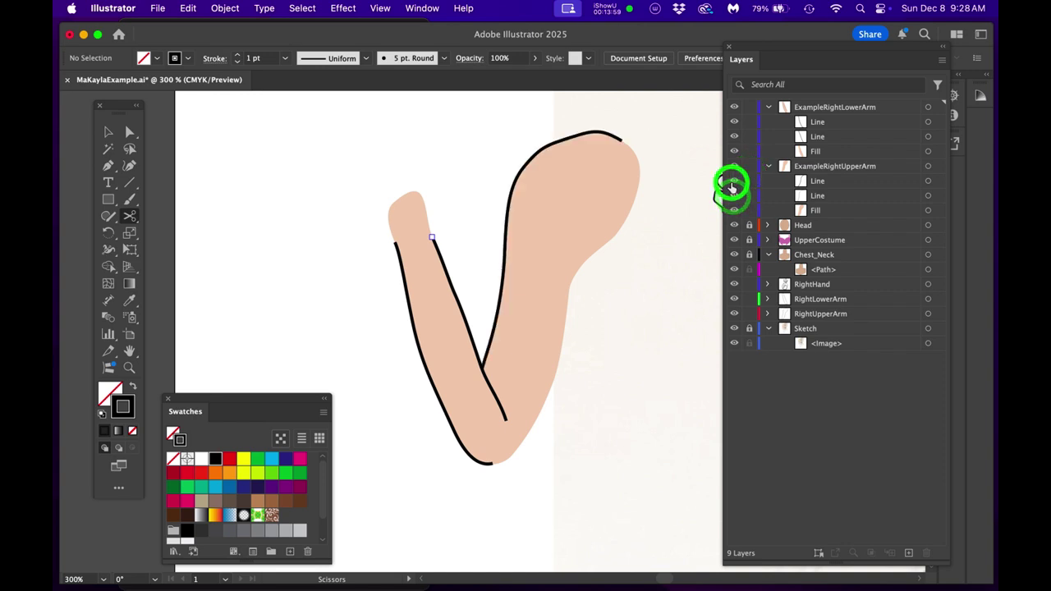
Collapse the ExampleRightLowerArm and ExampleRightUpperArm layers
{"action": "left_click", "coordinate": [768, 106]}
{"action": "left_click", "coordinate": [767, 122]}
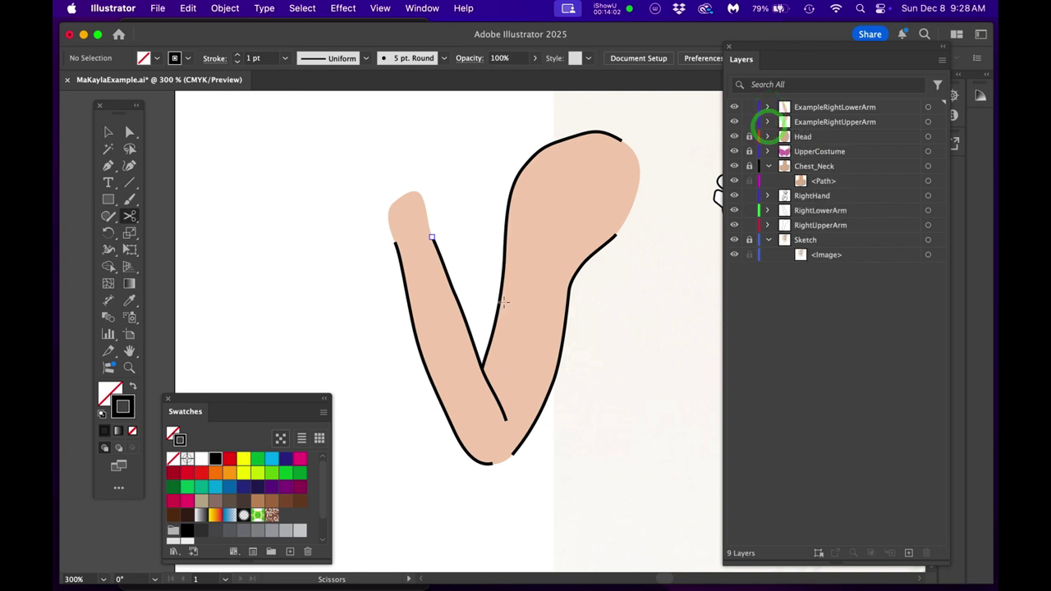
{"action": "scroll", "coordinate": [504, 302], "scroll_direction": "down", "scroll_amount": 1}
{"action": "left_click_drag", "start_coordinate": [520, 321], "coordinate": [500, 312]}
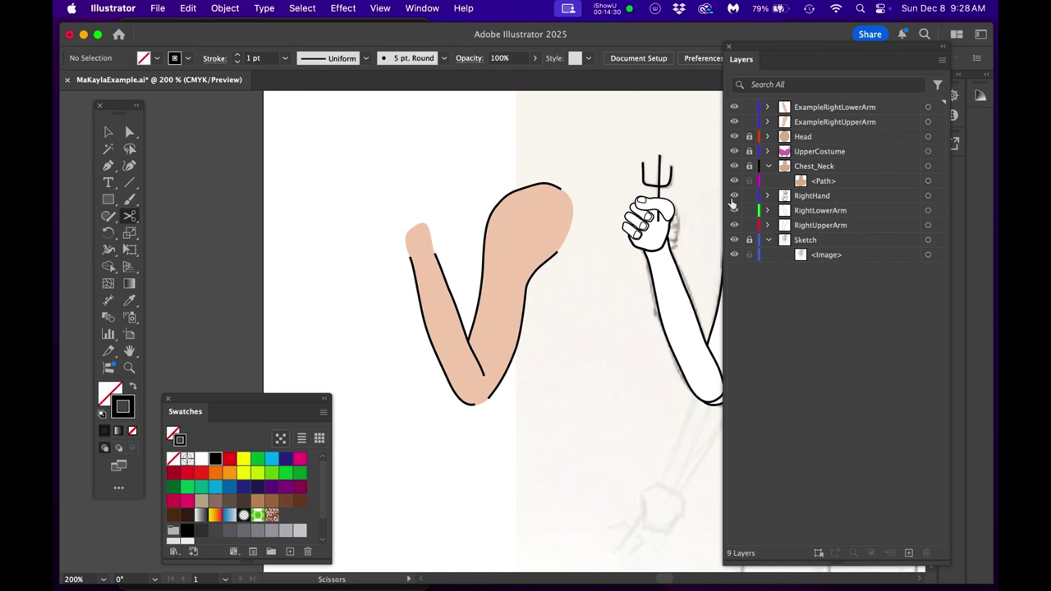
Try rotating the example lower and upper arm layers together about the shoulder, and undo the rotation
{"action": "left_click", "coordinate": [928, 121]}
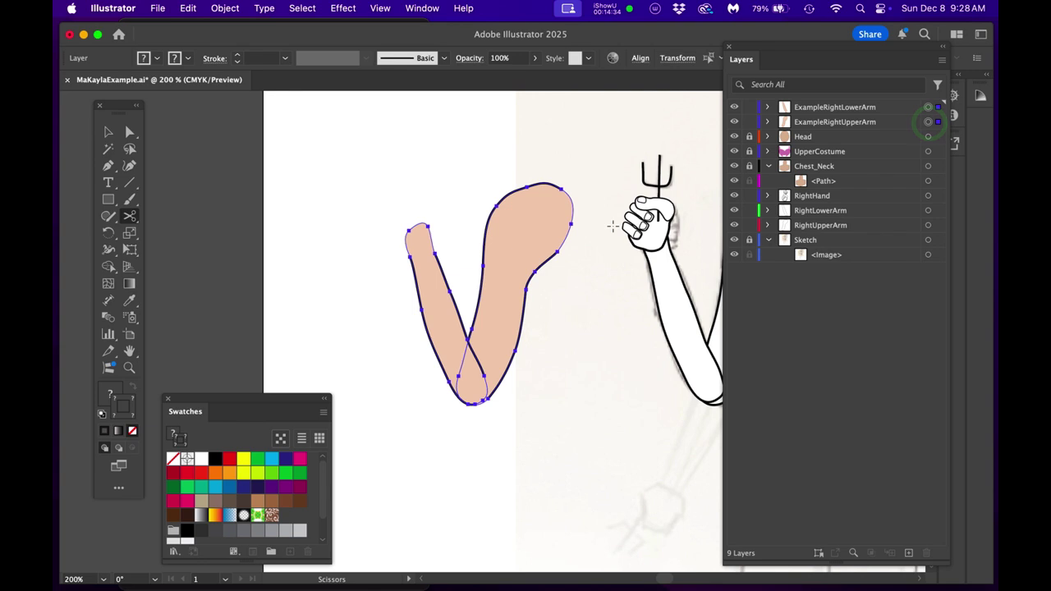
{"action": "key", "text": "r"}
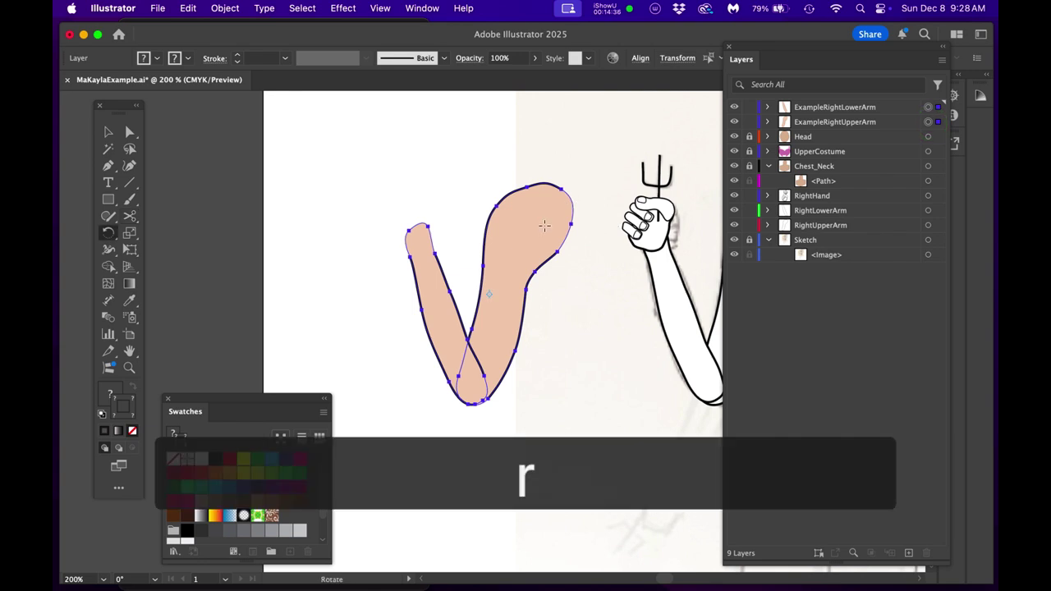
{"action": "left_click", "coordinate": [544, 225]}
{"action": "left_click_drag", "start_coordinate": [382, 237], "coordinate": [359, 278]}
{"action": "key", "text": "super+z"}
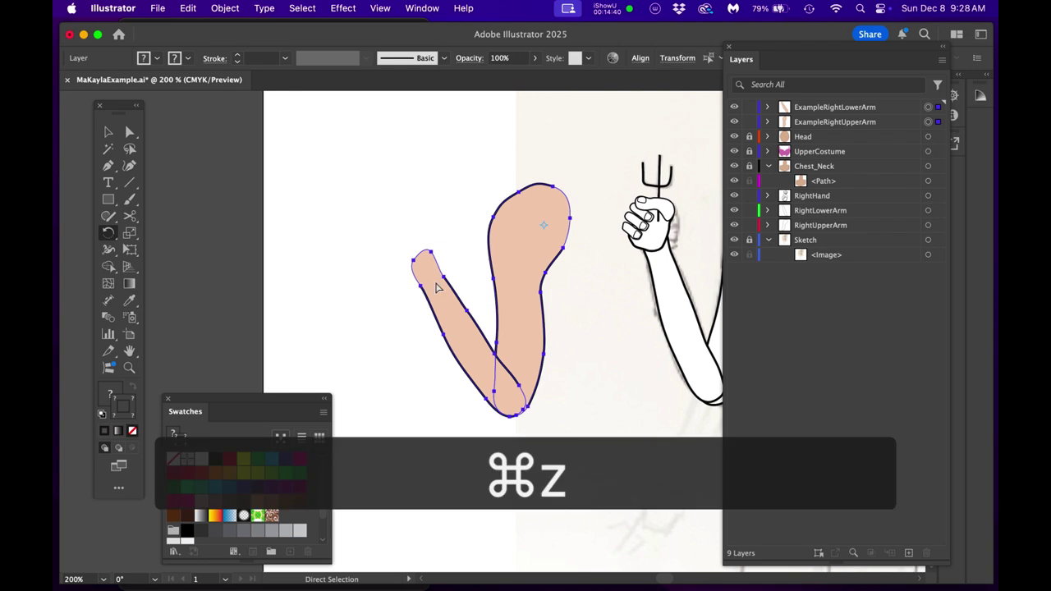
{"action": "key", "text": "super+z"}
Try rotating only the ExampleRightLowerArm artwork about the elbow, and undo the rotation
{"action": "left_click", "coordinate": [931, 137]}
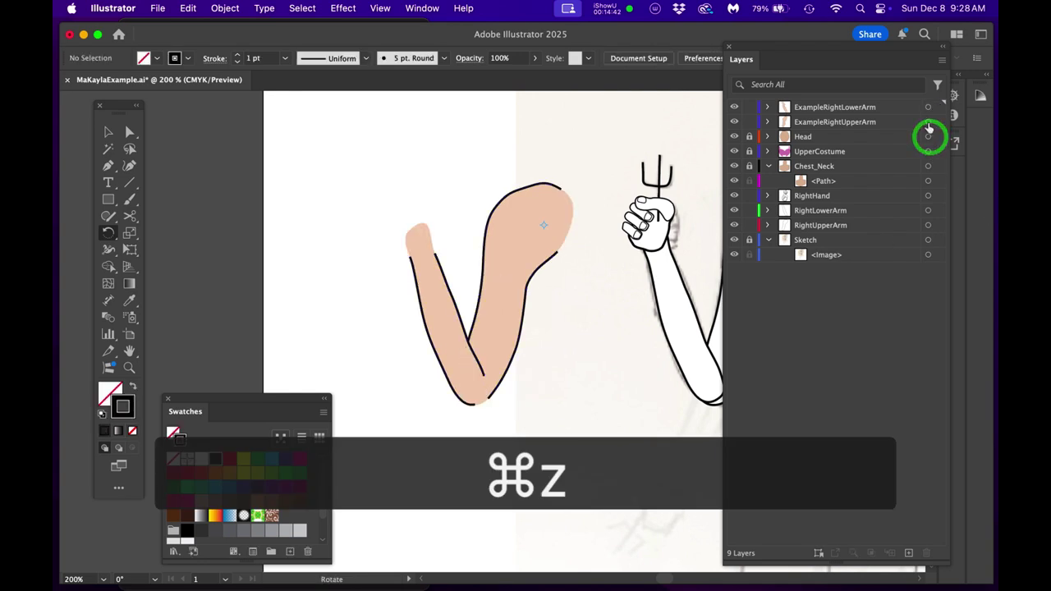
{"action": "left_click", "coordinate": [928, 108]}
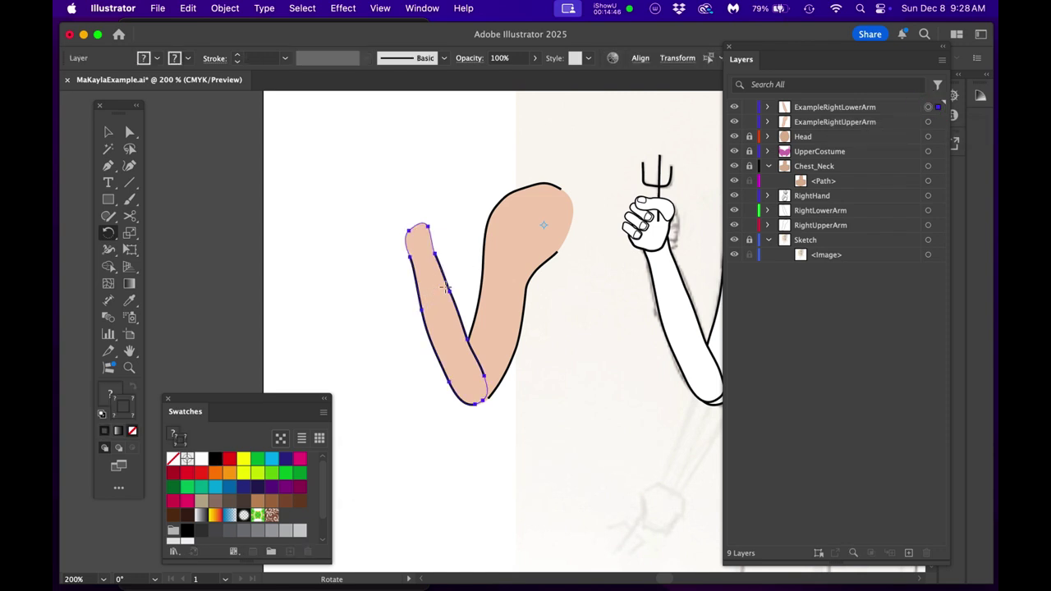
{"action": "key", "text": "r"}
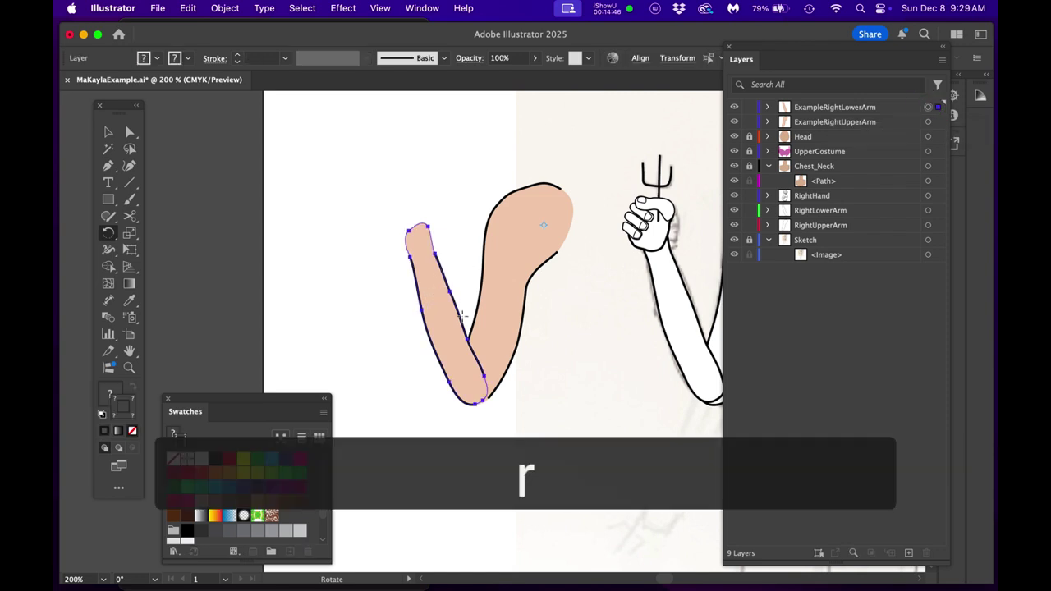
{"action": "left_click", "coordinate": [472, 388]}
{"action": "left_click_drag", "start_coordinate": [389, 218], "coordinate": [382, 253]}
{"action": "key", "text": "super+z"}
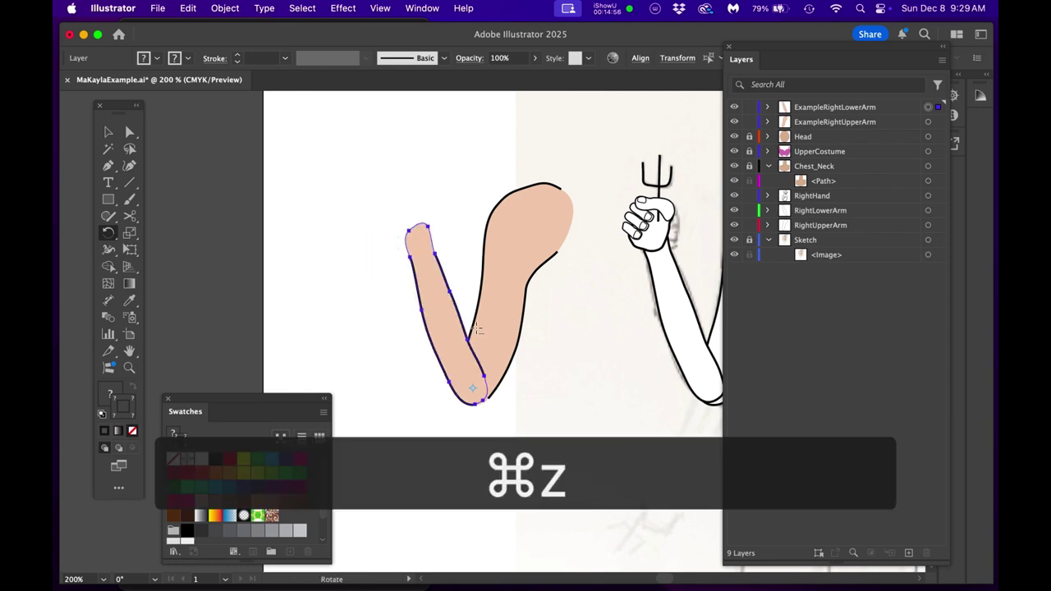
{"action": "scroll", "coordinate": [477, 328], "scroll_direction": "down", "scroll_amount": 2}
{"action": "left_click_drag", "start_coordinate": [544, 333], "coordinate": [392, 366]}
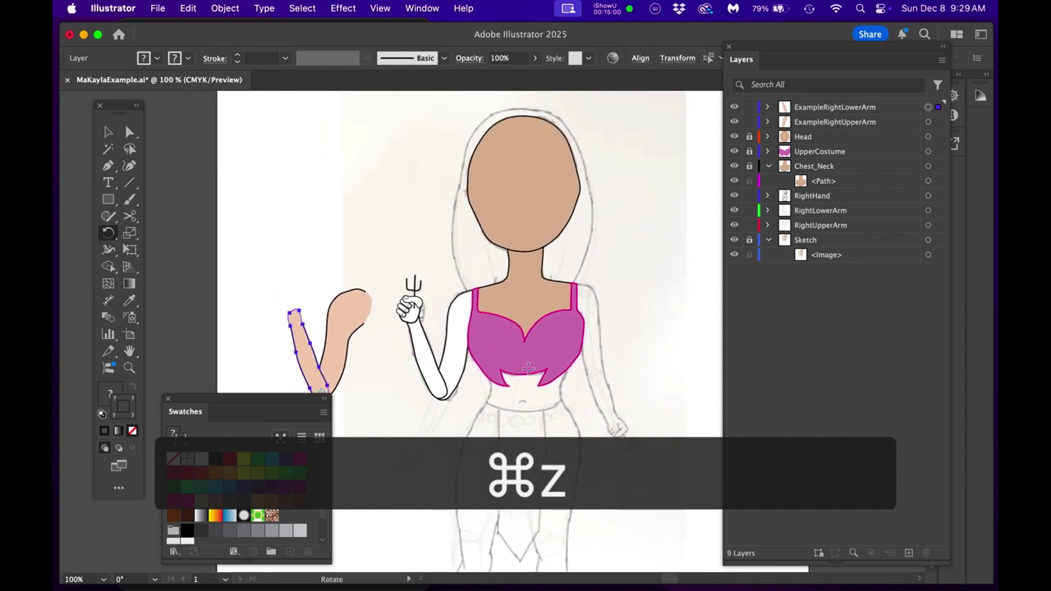
Move the colour swatches clear of the torso and deselect the example lower arm artwork
{"action": "left_click_drag", "start_coordinate": [529, 369], "coordinate": [495, 303]}
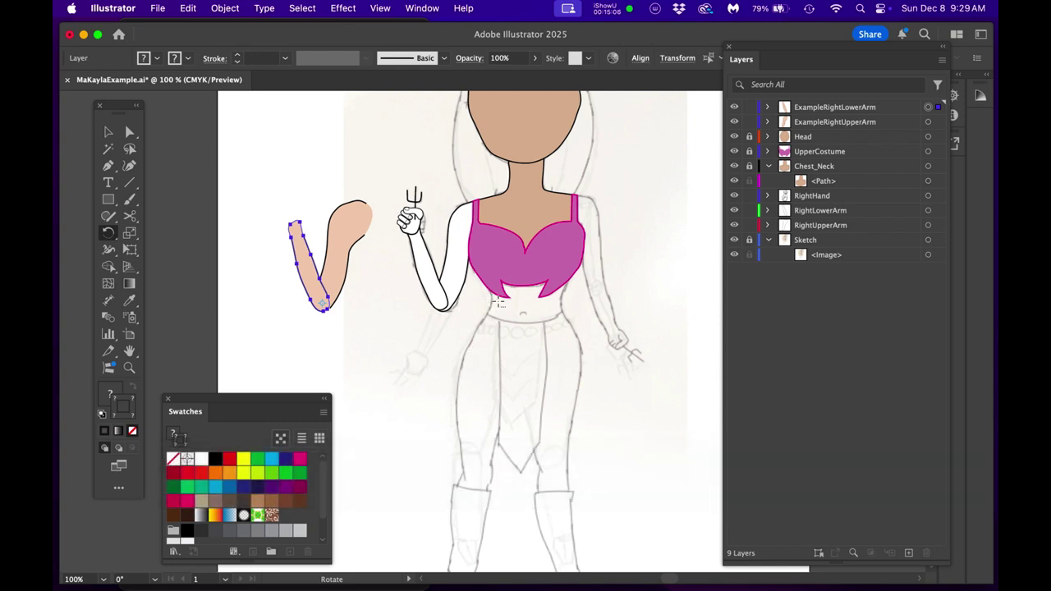
{"action": "scroll", "coordinate": [498, 302], "scroll_direction": "up", "scroll_amount": 1}
{"action": "scroll", "coordinate": [498, 302], "scroll_direction": "up", "scroll_amount": 1}
{"action": "left_click_drag", "start_coordinate": [523, 303], "coordinate": [472, 371]}
{"action": "left_click_drag", "start_coordinate": [257, 403], "coordinate": [224, 443]}
{"action": "key", "text": "a"}
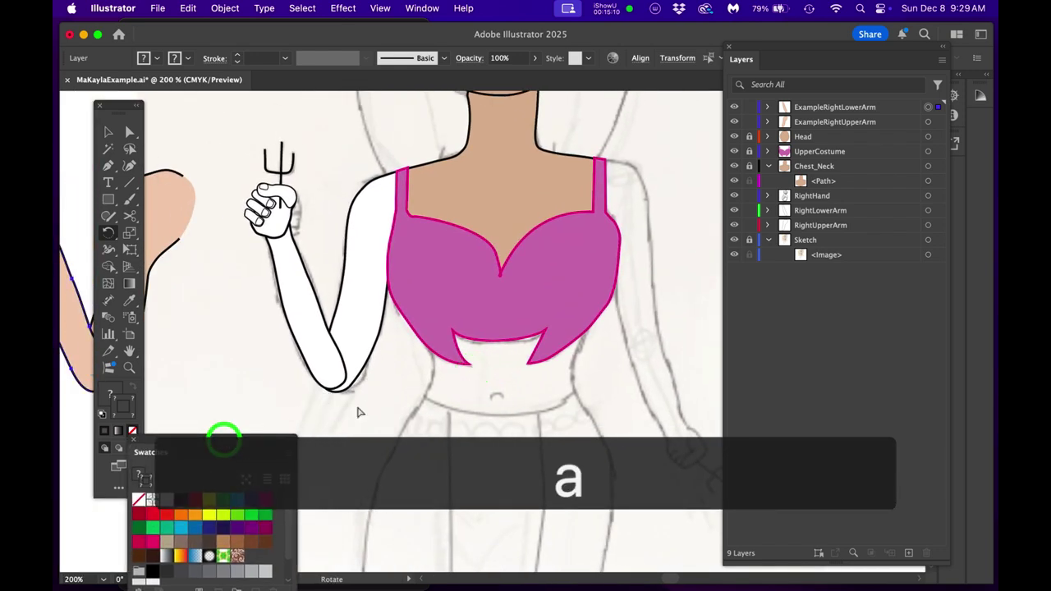
{"action": "left_click", "coordinate": [501, 383]}
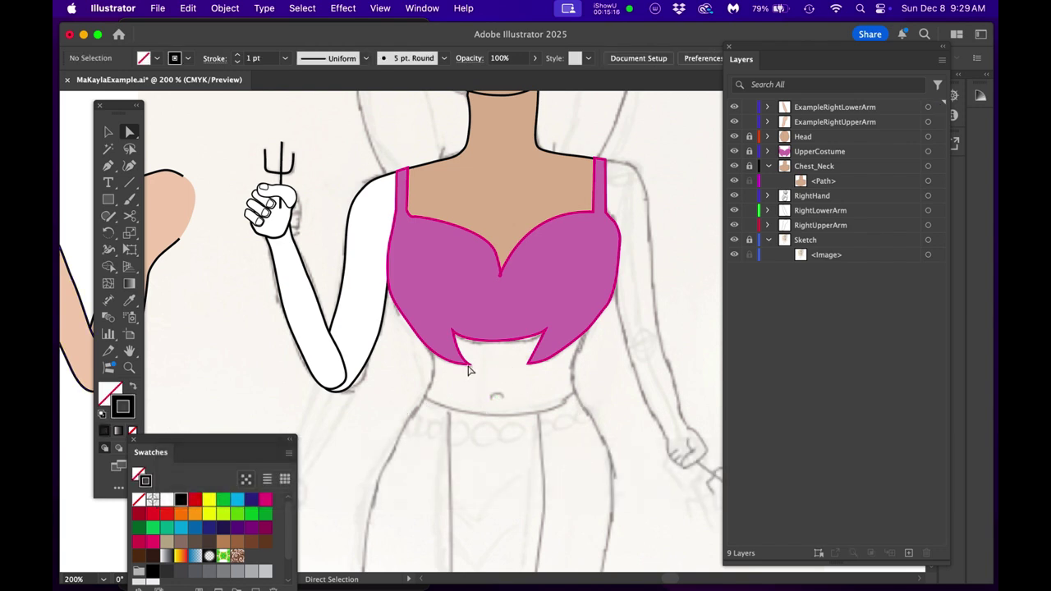
Draw a closed Pen path around the sketched midriff, extending up behind the costume top and rounding off below the waistline
{"action": "scroll", "coordinate": [494, 377], "scroll_direction": "up", "scroll_amount": 1}
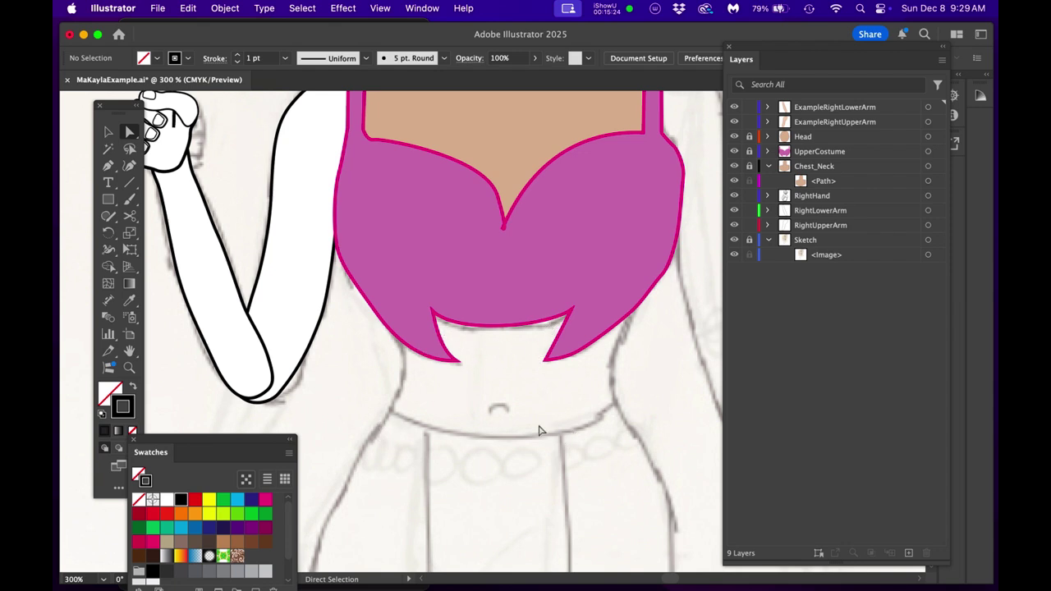
{"action": "key", "text": "p"}
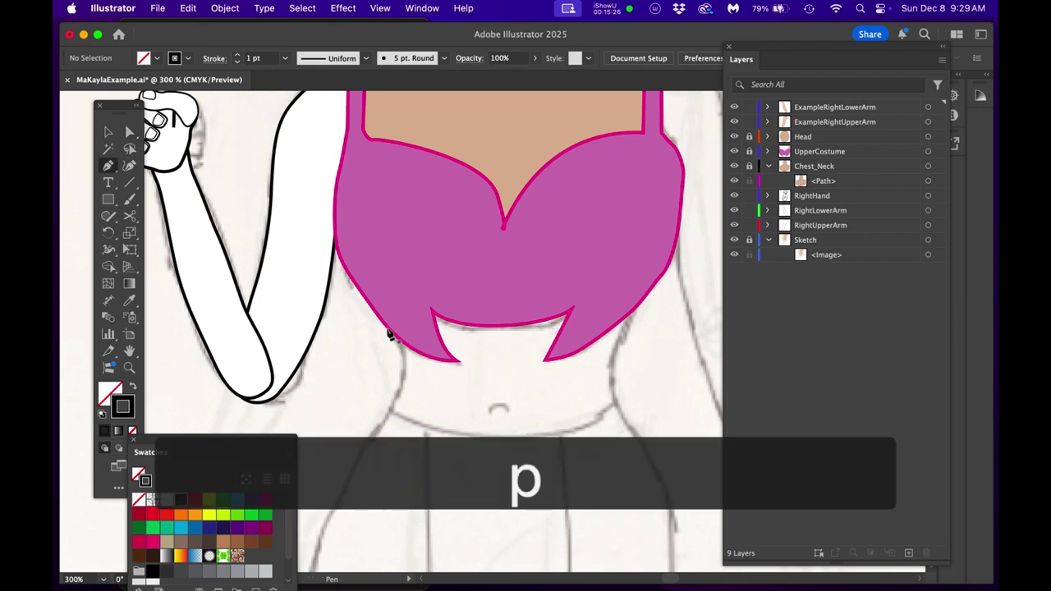
{"action": "left_click_drag", "start_coordinate": [392, 300], "coordinate": [400, 329]}
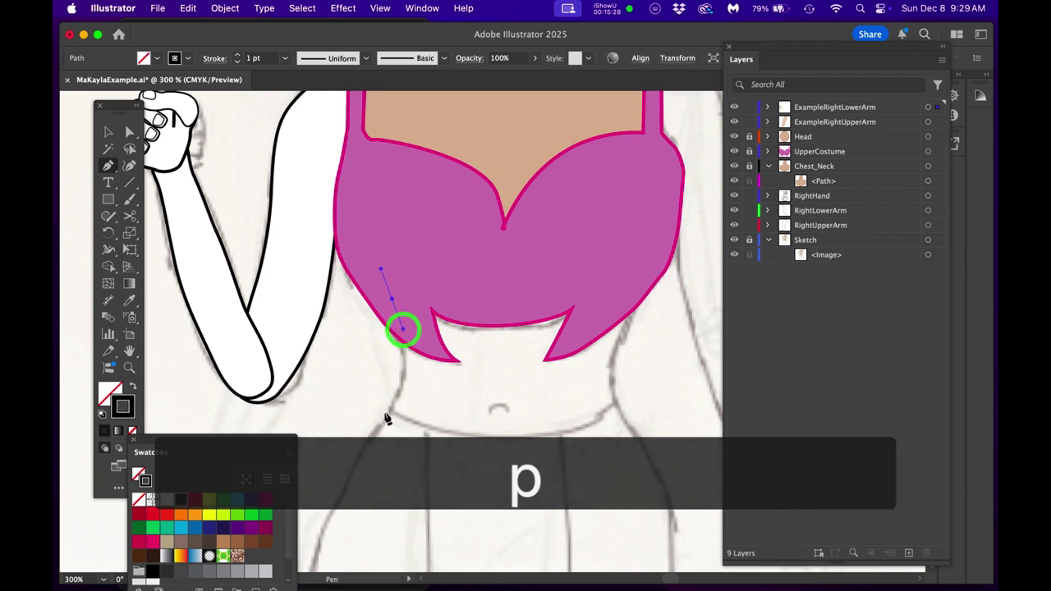
{"action": "left_click_drag", "start_coordinate": [388, 416], "coordinate": [382, 487]}
{"action": "key", "text": "super+z"}
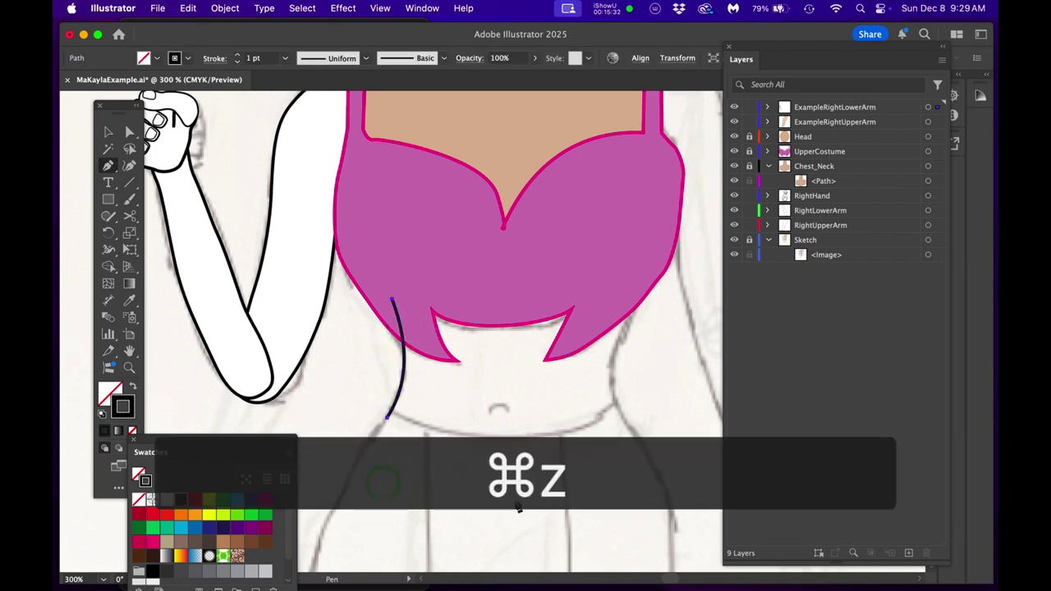
{"action": "left_click_drag", "start_coordinate": [582, 489], "coordinate": [583, 485]}
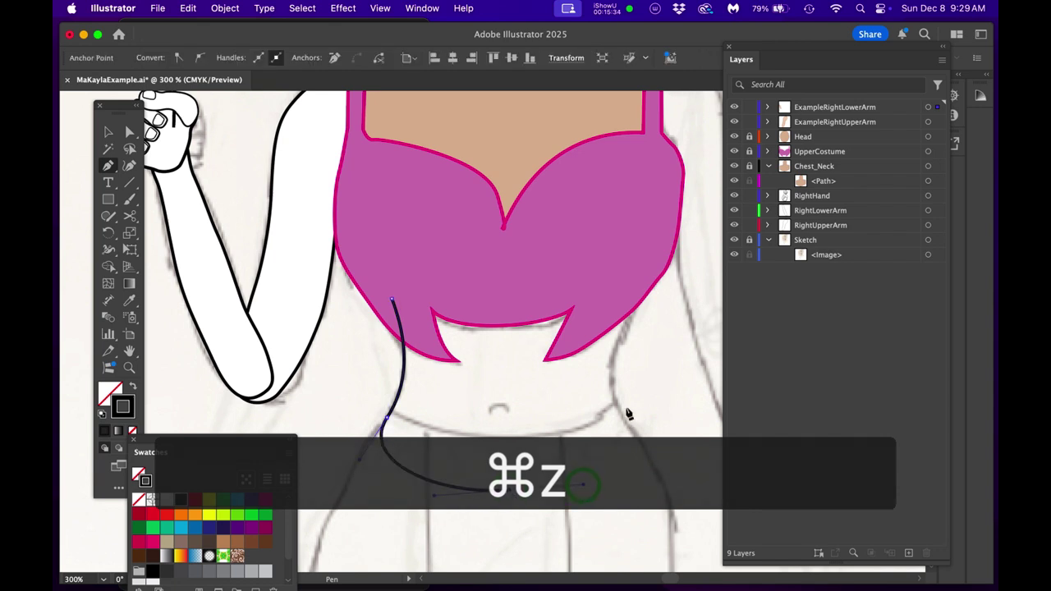
{"action": "left_click_drag", "start_coordinate": [614, 402], "coordinate": [602, 359]}
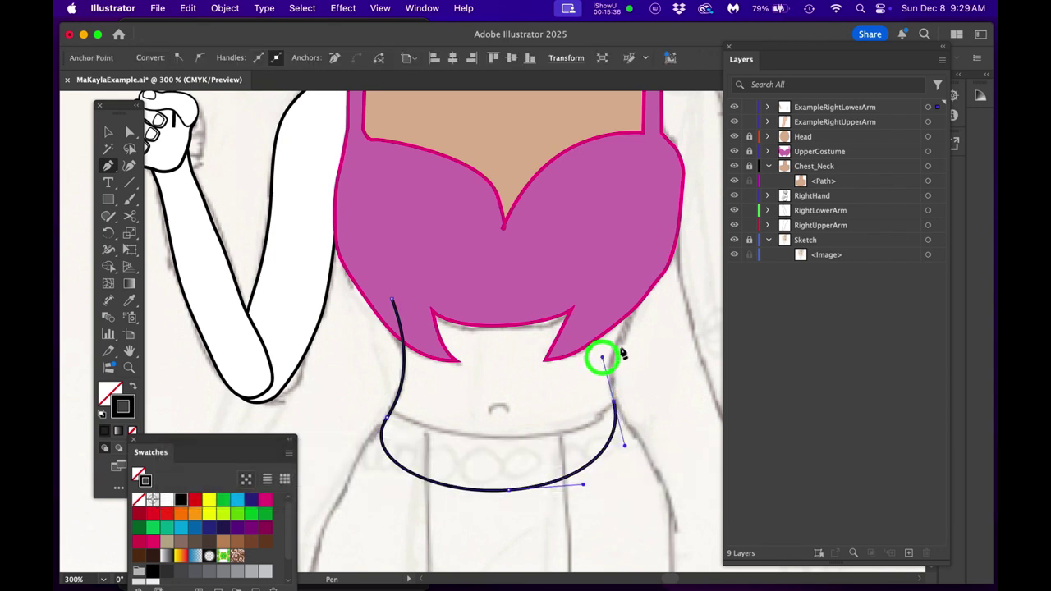
{"action": "left_click_drag", "start_coordinate": [630, 307], "coordinate": [558, 258]}
{"action": "left_click", "coordinate": [472, 268]}
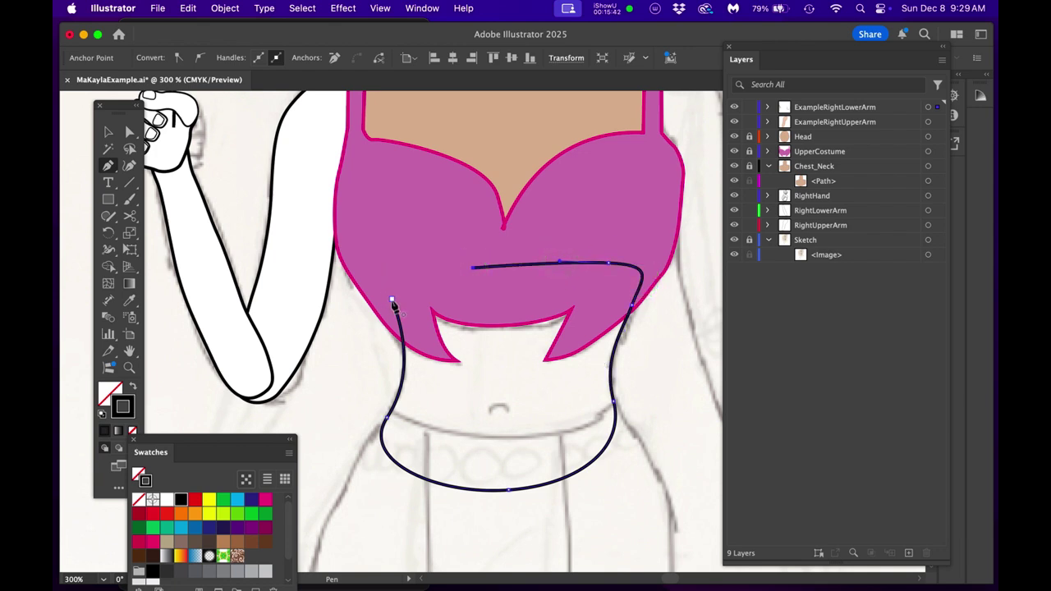
{"action": "left_click_drag", "start_coordinate": [393, 299], "coordinate": [414, 375]}
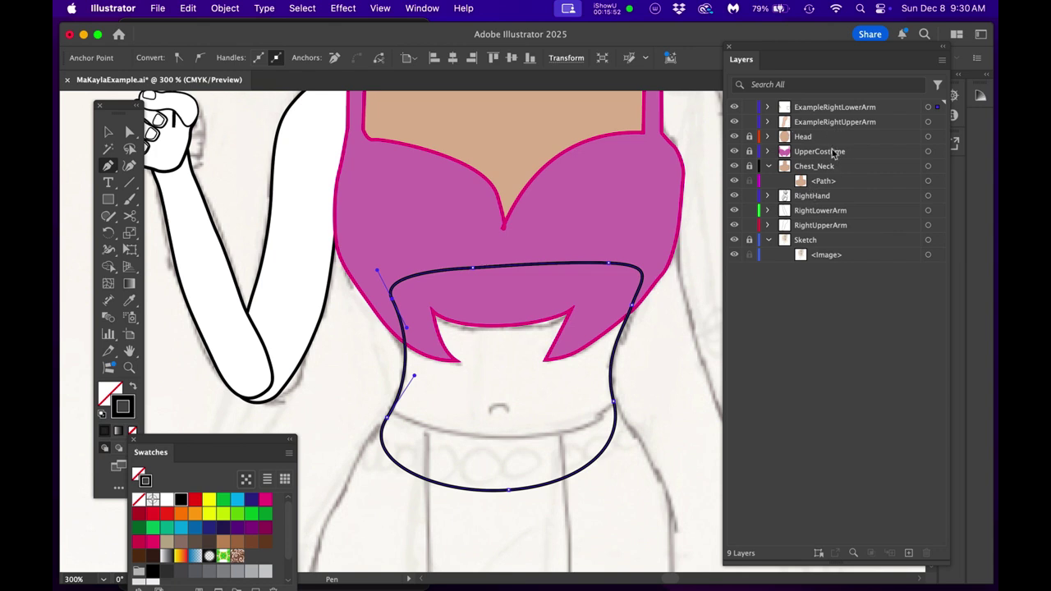
Collapse the Chest_Neck layer and add one new layer directly above Sketch, named Tummy
{"action": "left_click", "coordinate": [769, 168]}
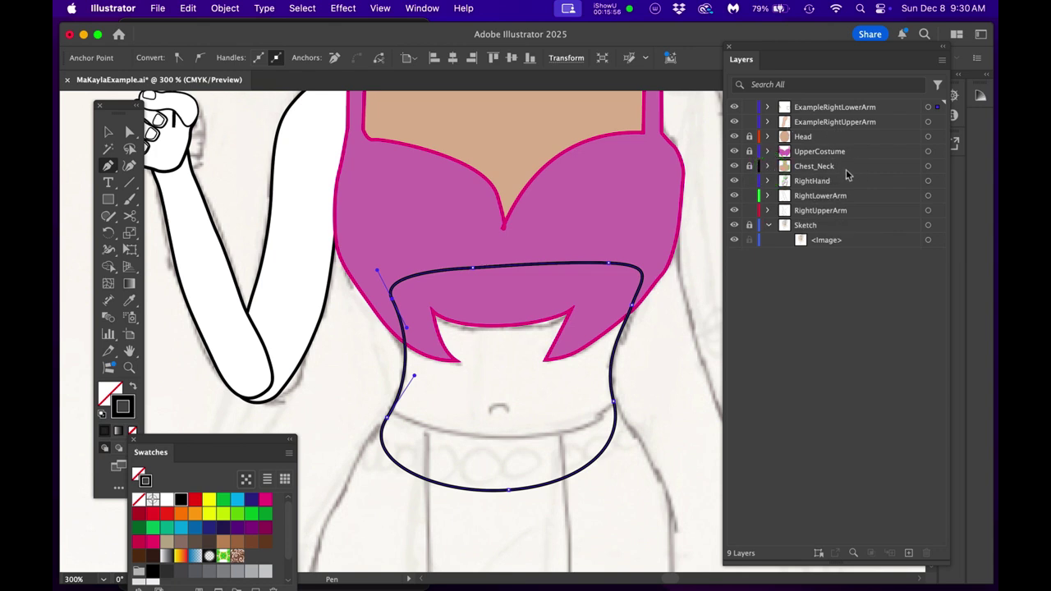
{"action": "left_click", "coordinate": [861, 226]}
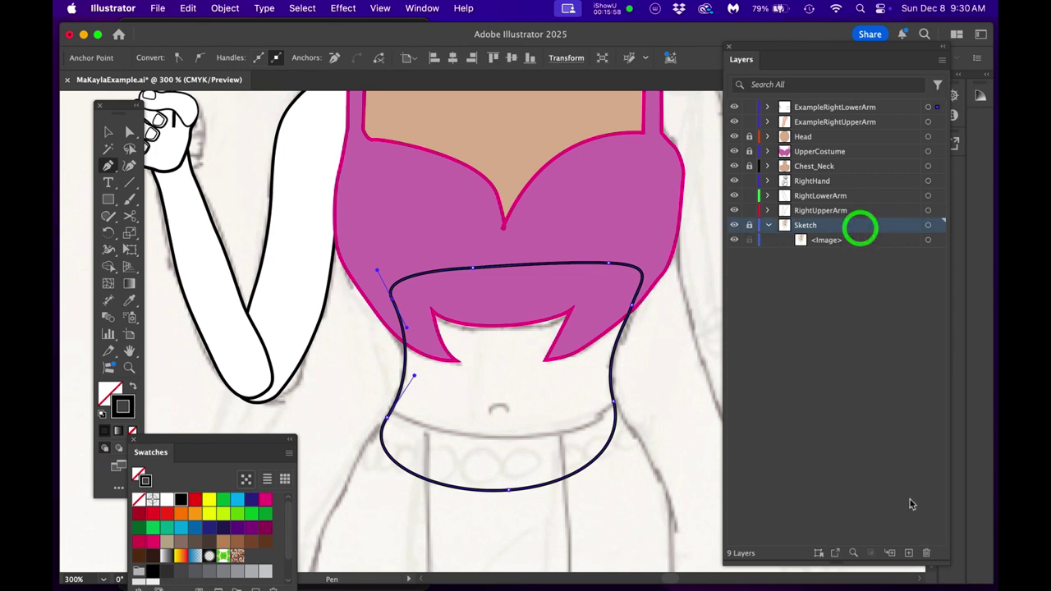
{"action": "left_click", "coordinate": [908, 553]}
{"action": "left_click", "coordinate": [908, 554]}
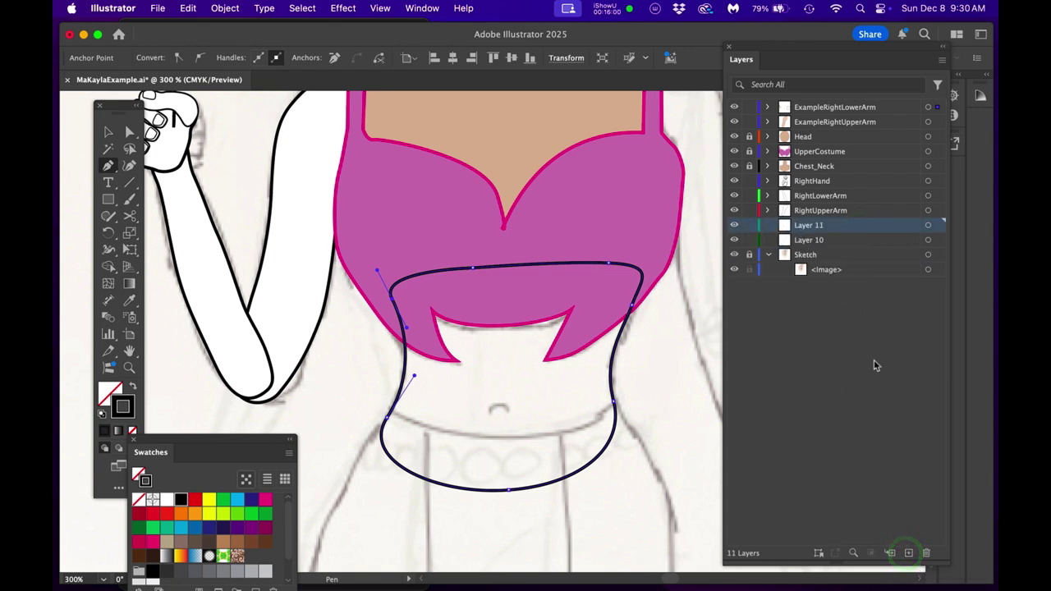
{"action": "key", "text": "super+z"}
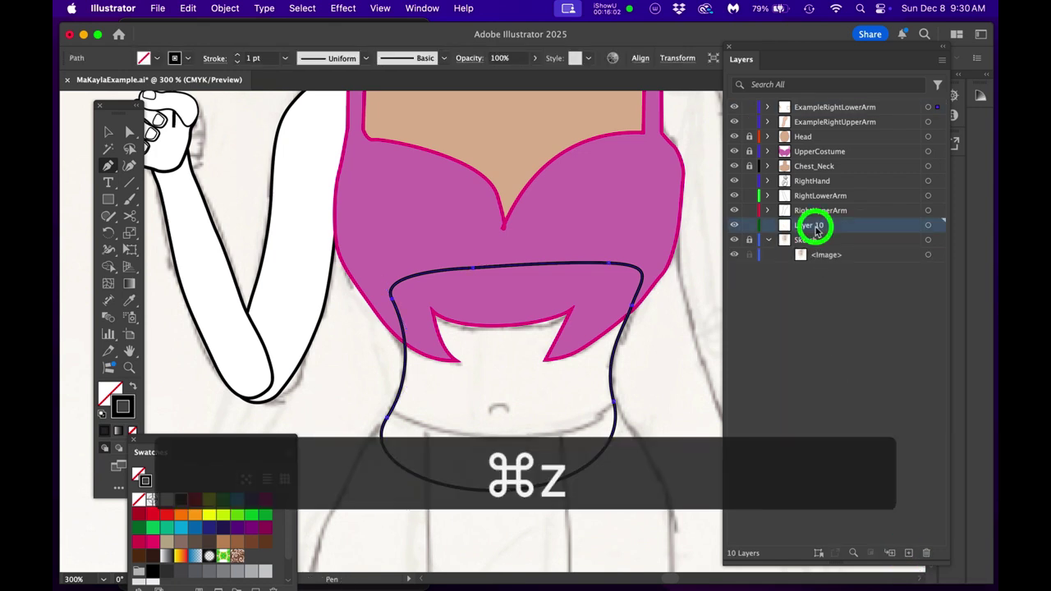
{"action": "double_click", "coordinate": [814, 225]}
{"action": "type", "text": "Tummy"}
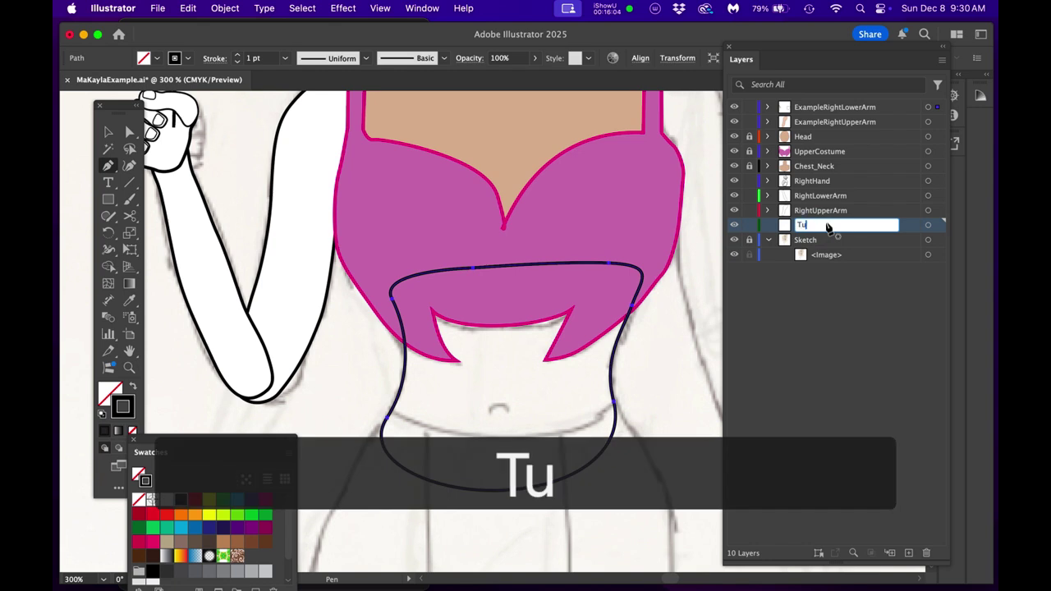
{"action": "key", "text": "Return"}
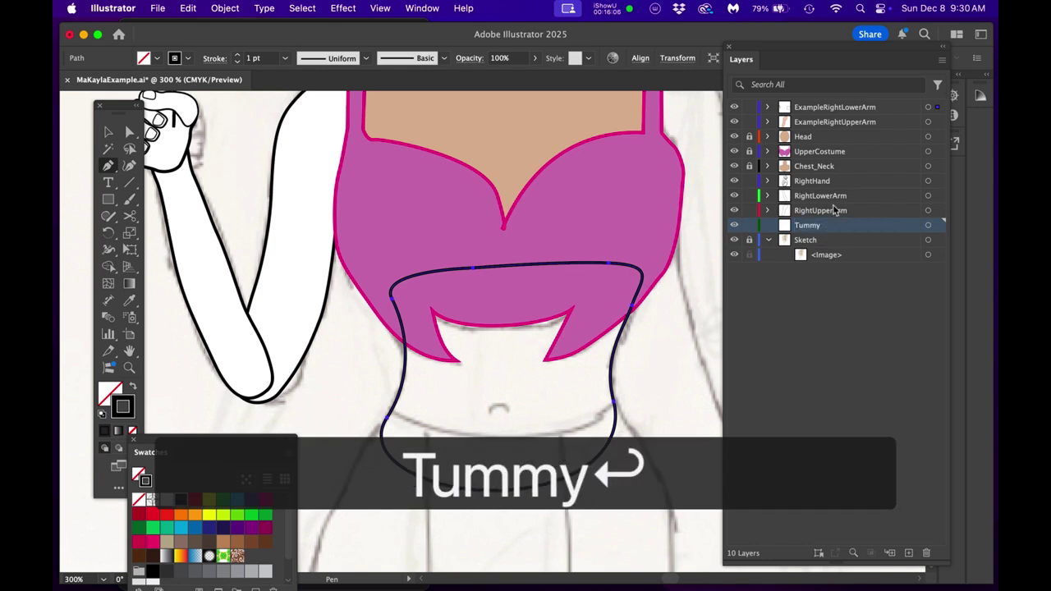
Move the midriff outline onto the Tummy layer and fill it with the skin tone sampled from the chest
{"action": "left_click", "coordinate": [936, 109]}
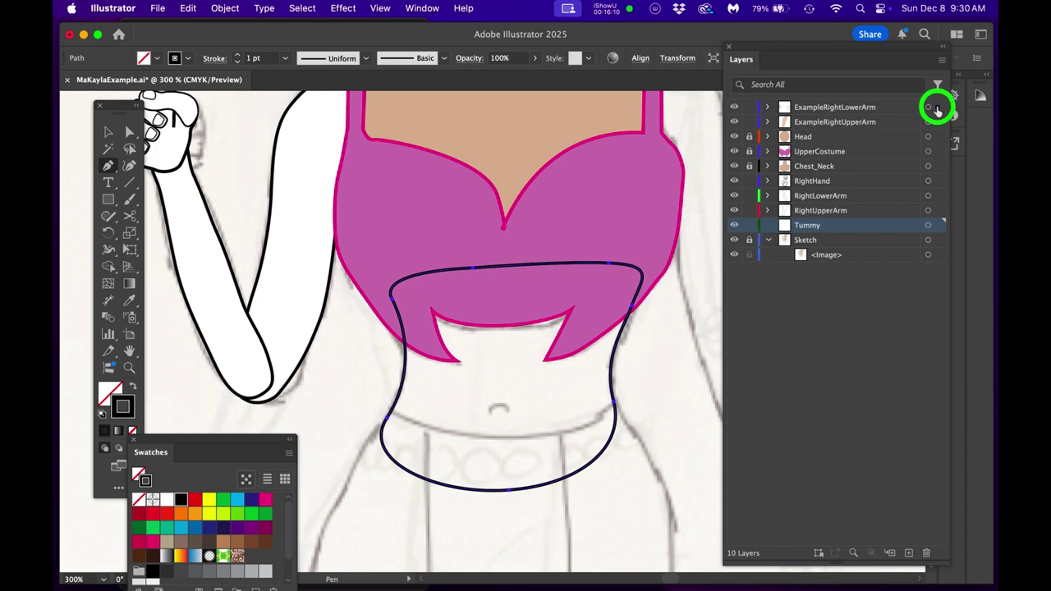
{"action": "left_click_drag", "start_coordinate": [936, 108], "coordinate": [931, 229]}
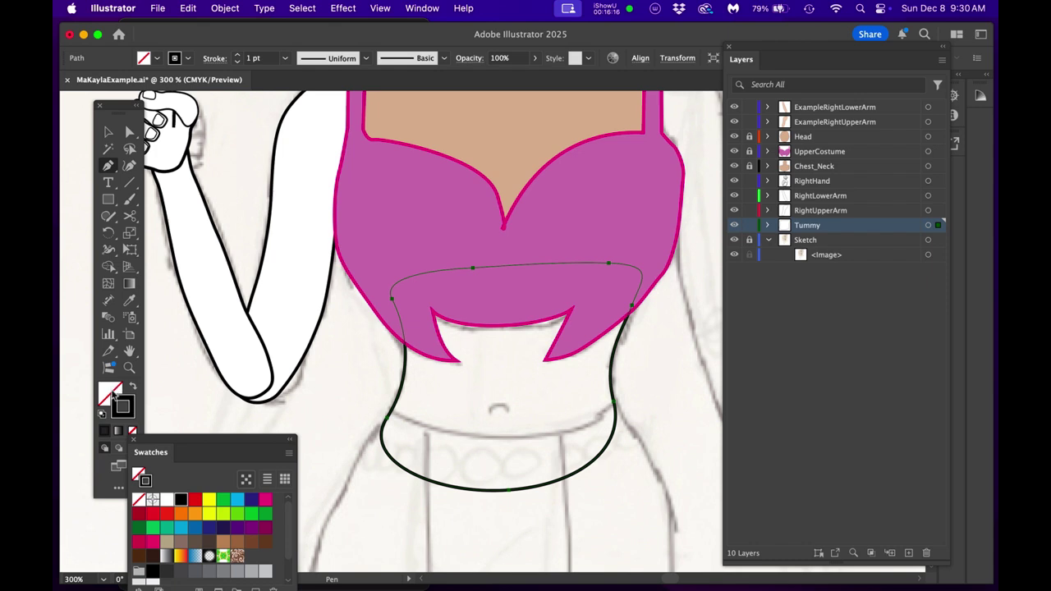
{"action": "left_click", "coordinate": [111, 394]}
{"action": "key", "text": "i"}
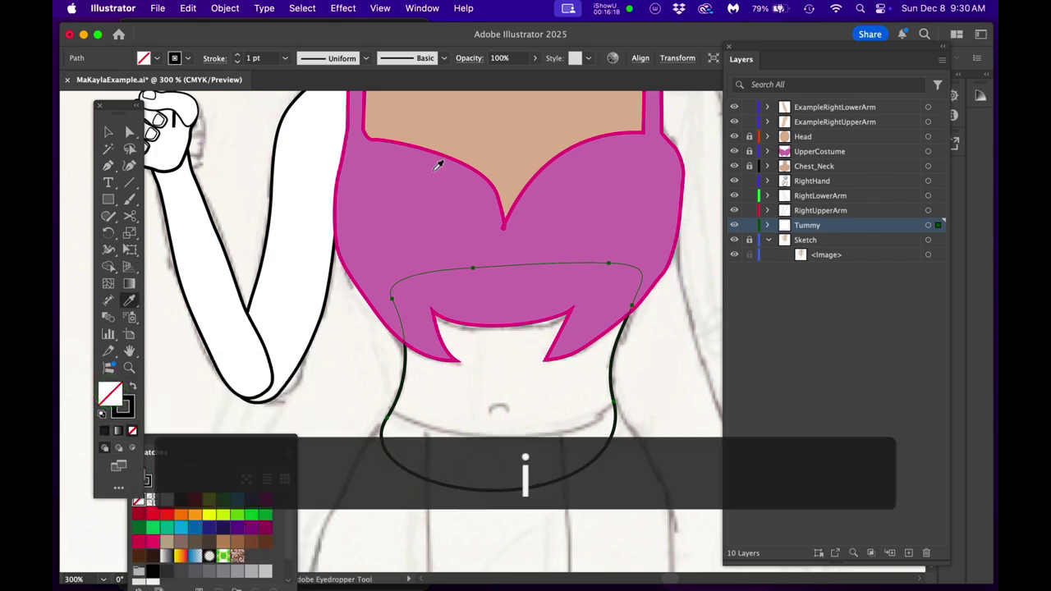
{"action": "left_click", "coordinate": [503, 137]}
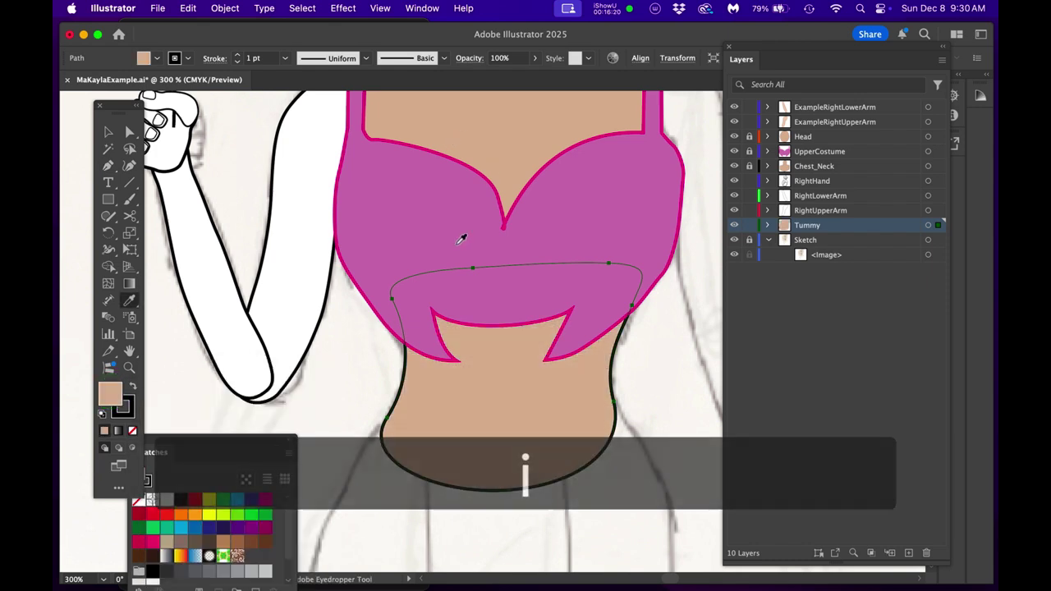
Toggle the Tummy layer's visibility off and on to check the torso, and save the document
{"action": "scroll", "coordinate": [450, 243], "scroll_direction": "down", "scroll_amount": 1, "text": "alt"}
{"action": "scroll", "coordinate": [451, 243], "scroll_direction": "down", "scroll_amount": 2}
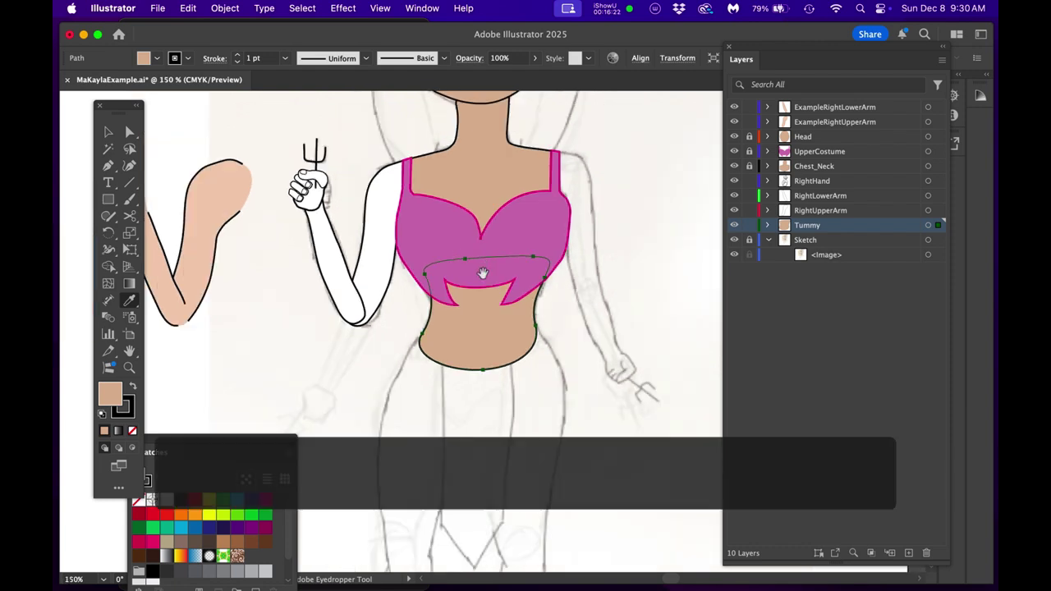
{"action": "left_click", "coordinate": [734, 227]}
{"action": "left_click", "coordinate": [734, 227]}
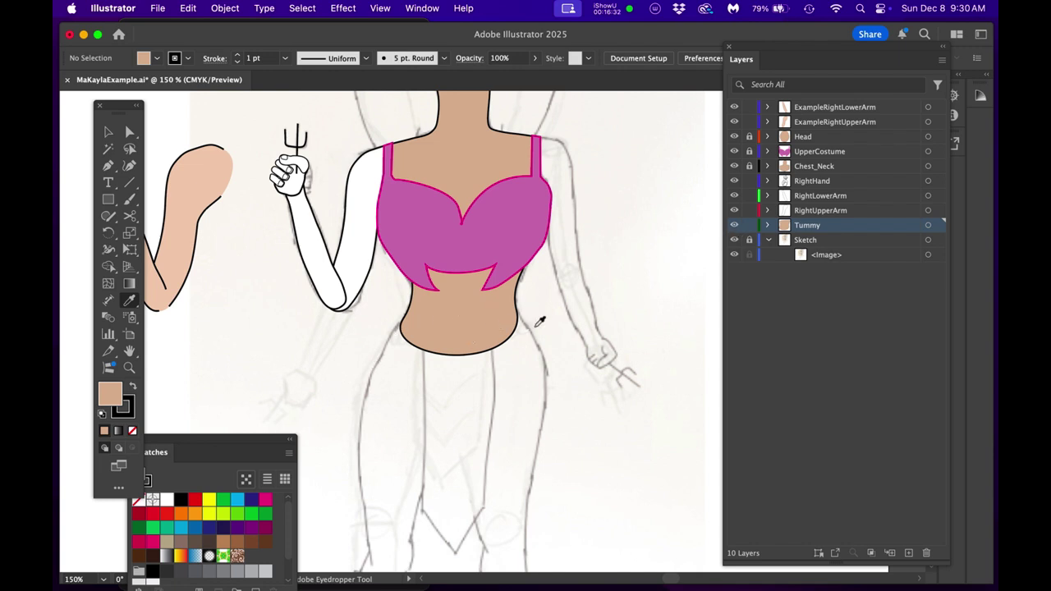
{"action": "left_click", "coordinate": [838, 230]}
{"action": "scroll", "coordinate": [547, 342], "scroll_direction": "down", "scroll_amount": 1}
{"action": "key", "text": "cmd+s"}
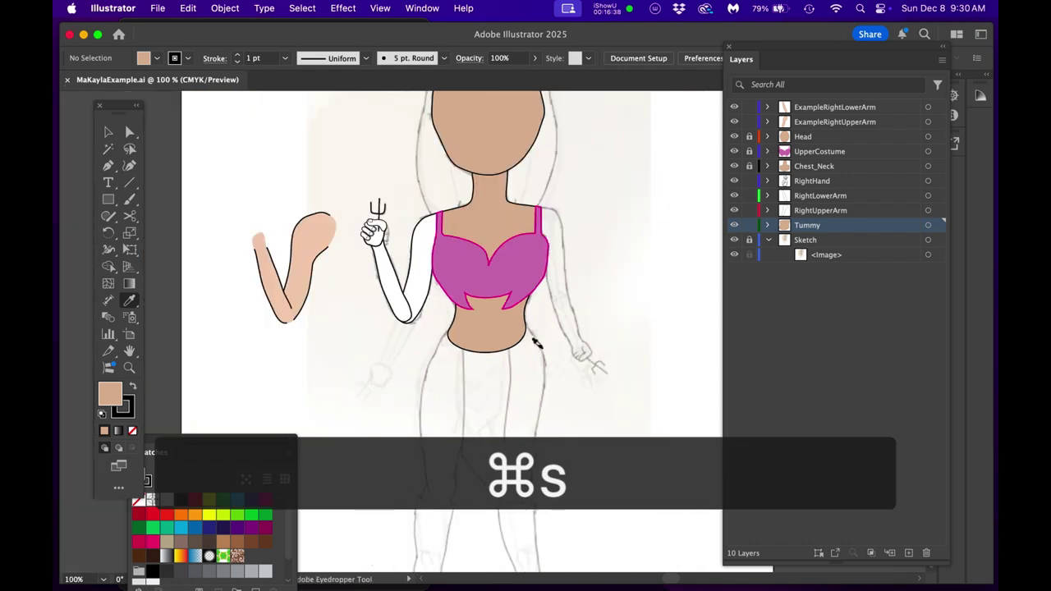
Hide the Head layer to examine the sketched facial features beneath it, and show the layer again
{"action": "left_click_drag", "start_coordinate": [535, 343], "coordinate": [563, 411]}
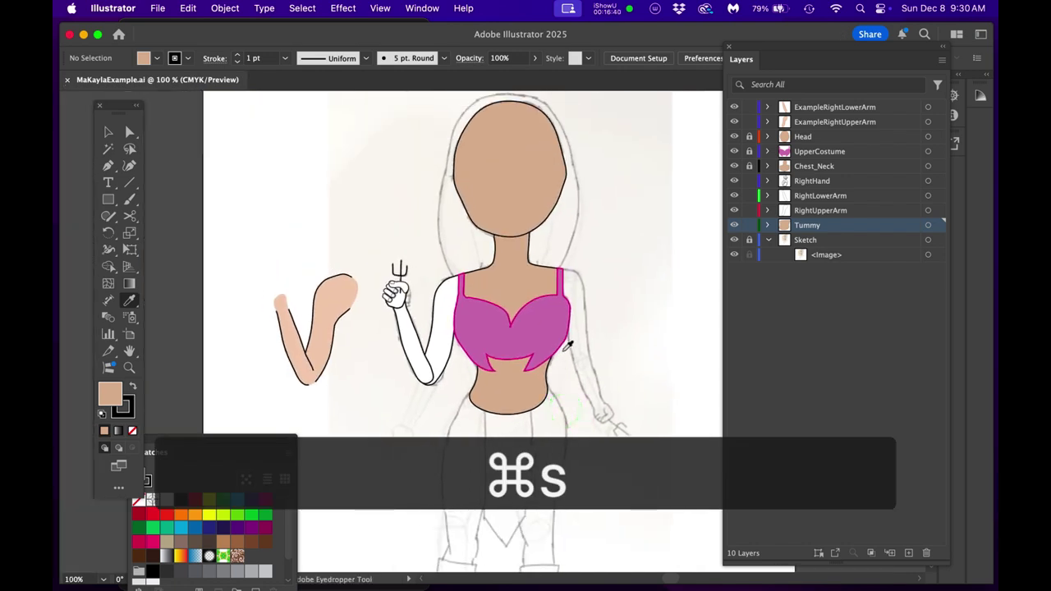
{"action": "left_click", "coordinate": [734, 136]}
{"action": "scroll", "coordinate": [525, 189], "scroll_direction": "up", "scroll_amount": 1}
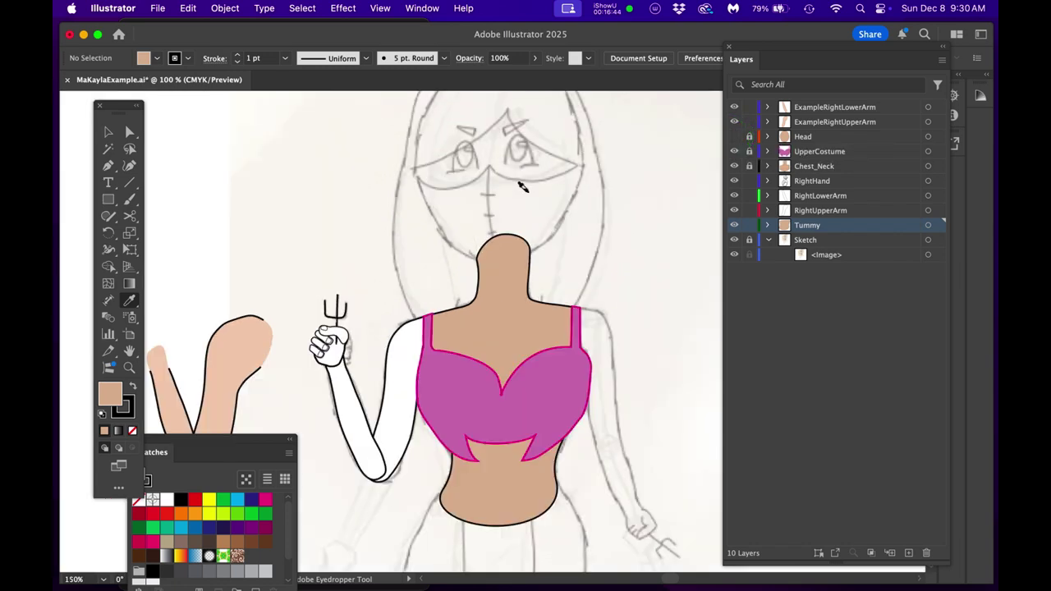
{"action": "left_click_drag", "start_coordinate": [526, 216], "coordinate": [533, 305]}
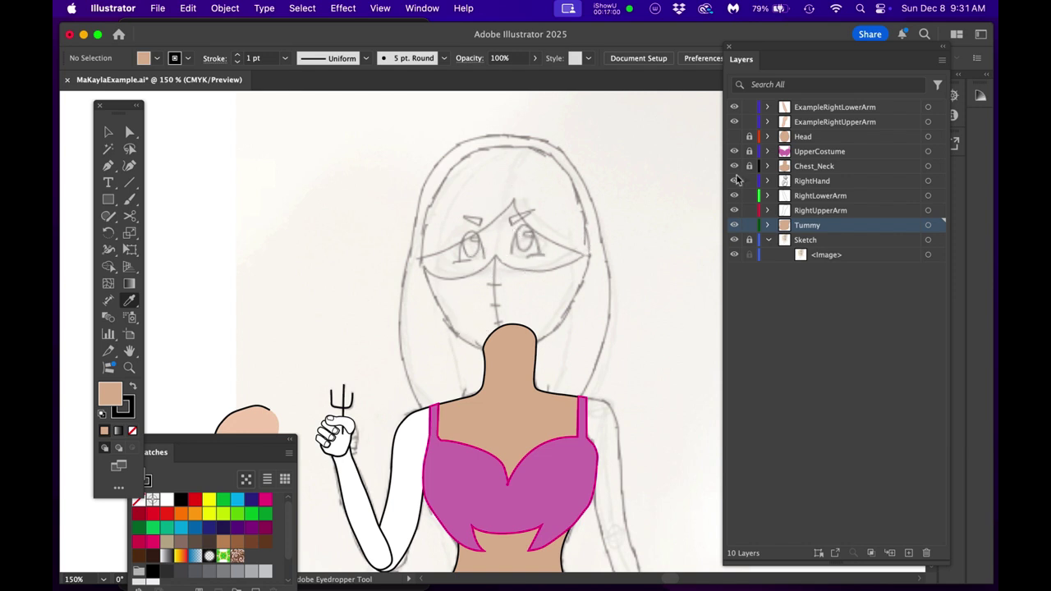
{"action": "left_click", "coordinate": [734, 137]}
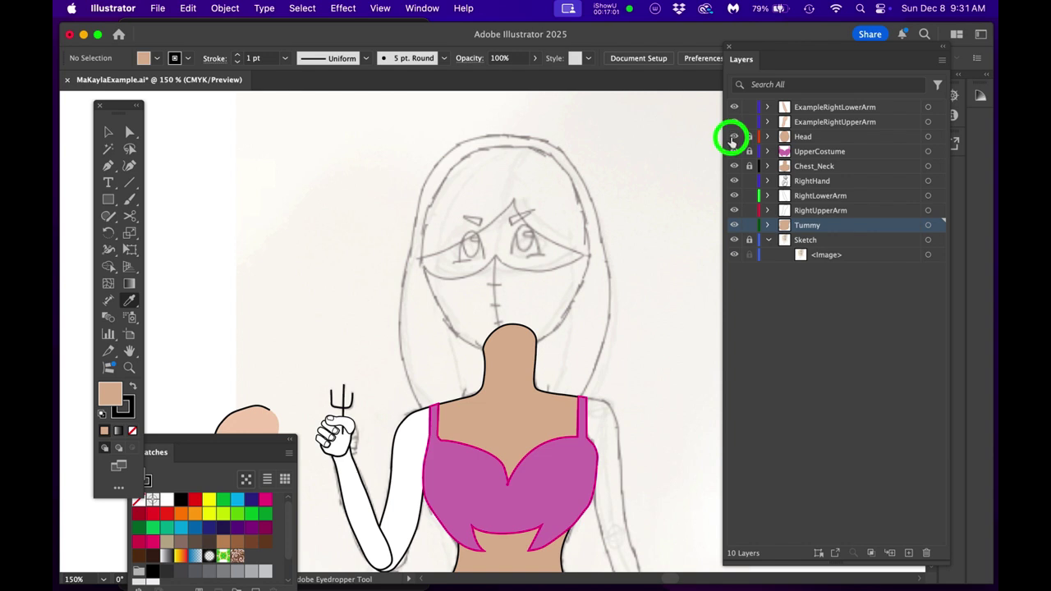
{"action": "left_click", "coordinate": [817, 141]}
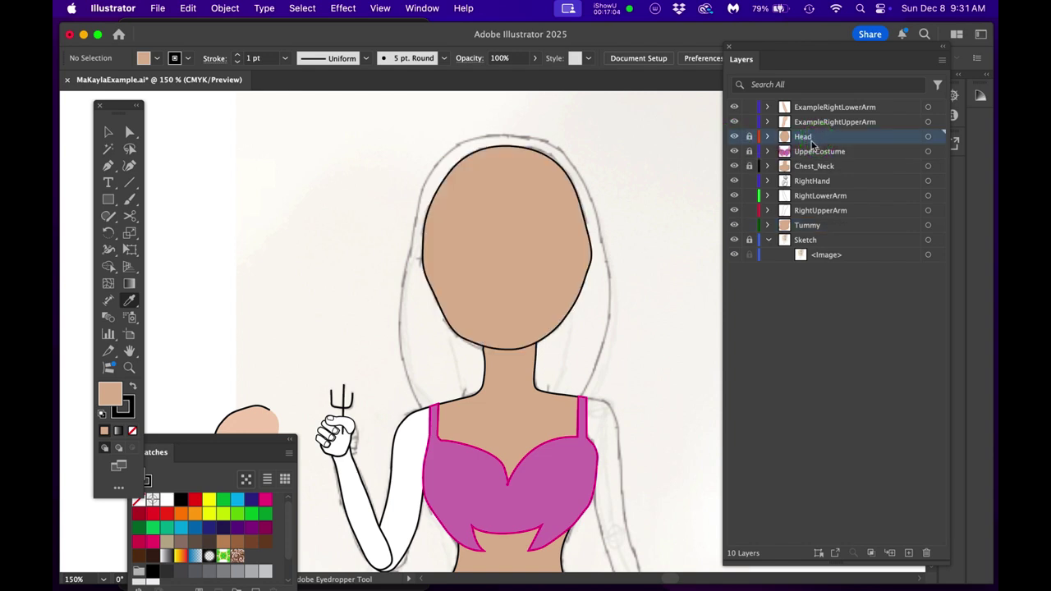
Toggle the Head layer's visibility repeatedly to compare the head shape with the sketch
{"action": "left_click", "coordinate": [735, 138]}
{"action": "left_click", "coordinate": [735, 138]}
{"action": "left_click", "coordinate": [735, 138]}
{"action": "left_click", "coordinate": [735, 138]}
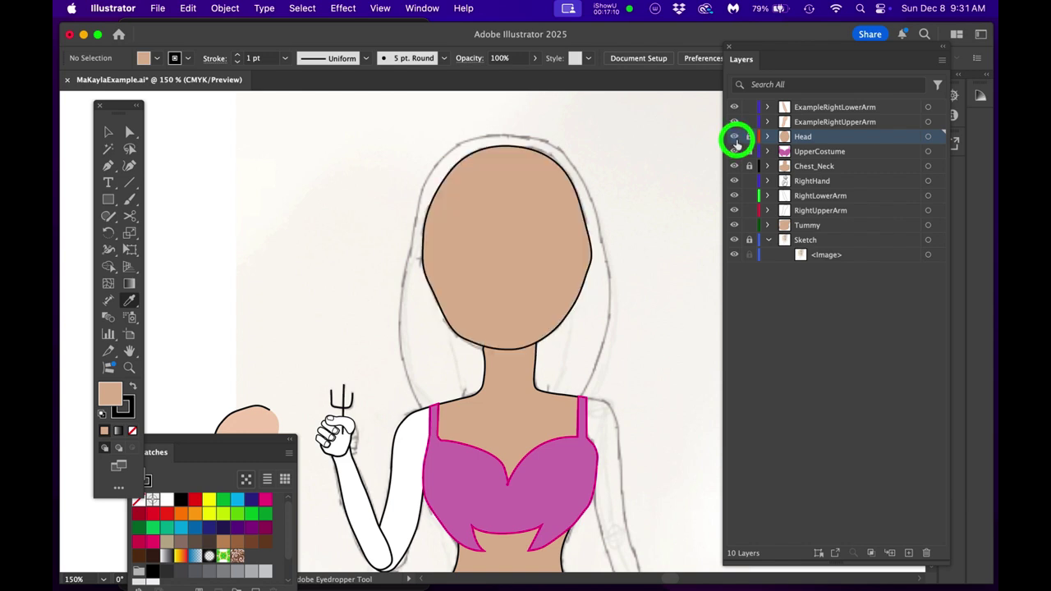
{"action": "left_click", "coordinate": [735, 138]}
{"action": "left_click", "coordinate": [735, 138]}
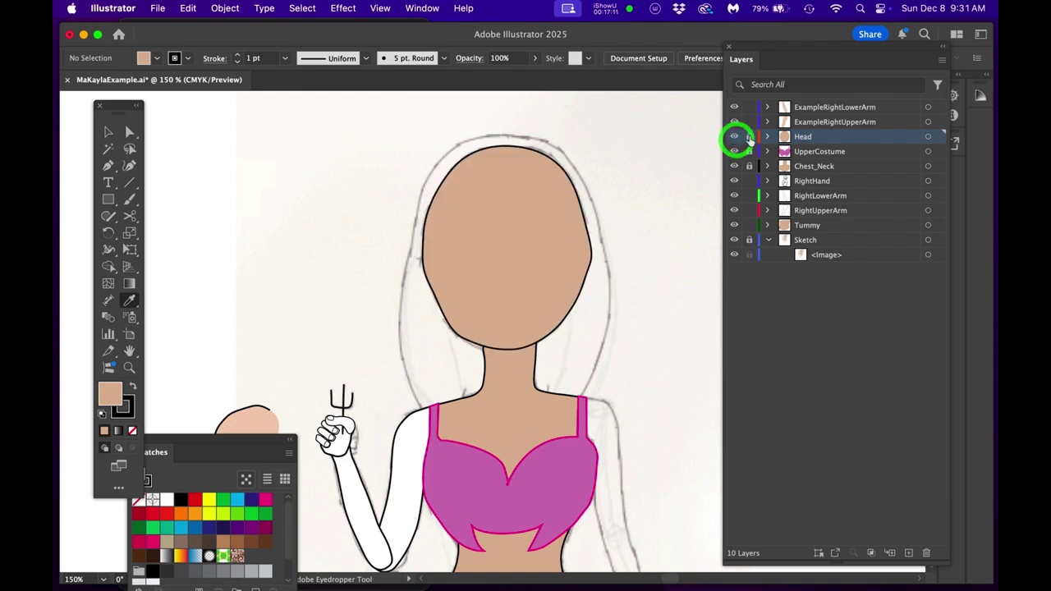
Hide the Head layer so the face sketch shows, and save the document
{"action": "left_click", "coordinate": [807, 137]}
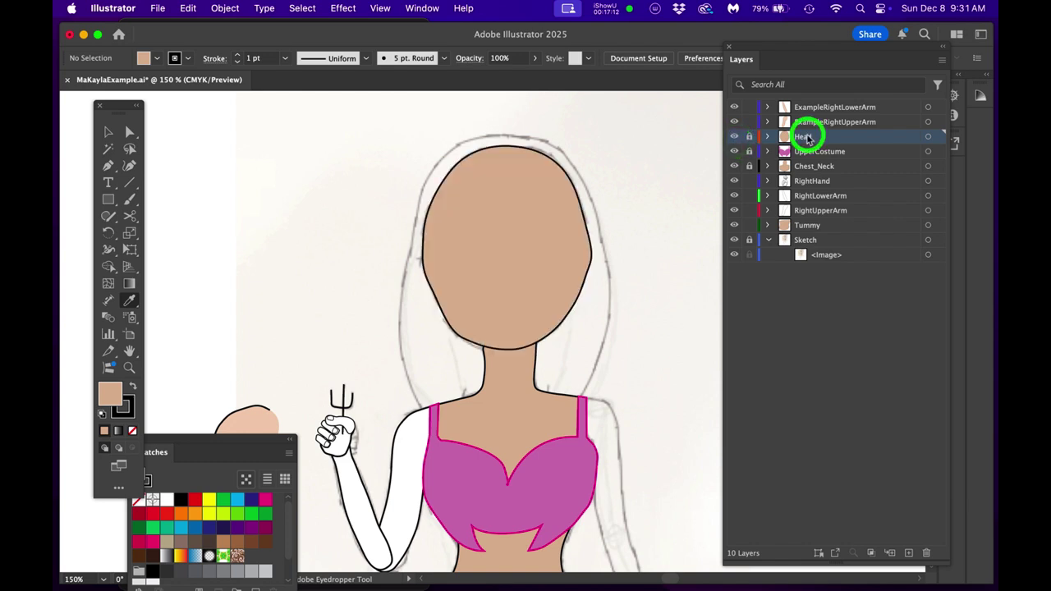
{"action": "left_click", "coordinate": [735, 138]}
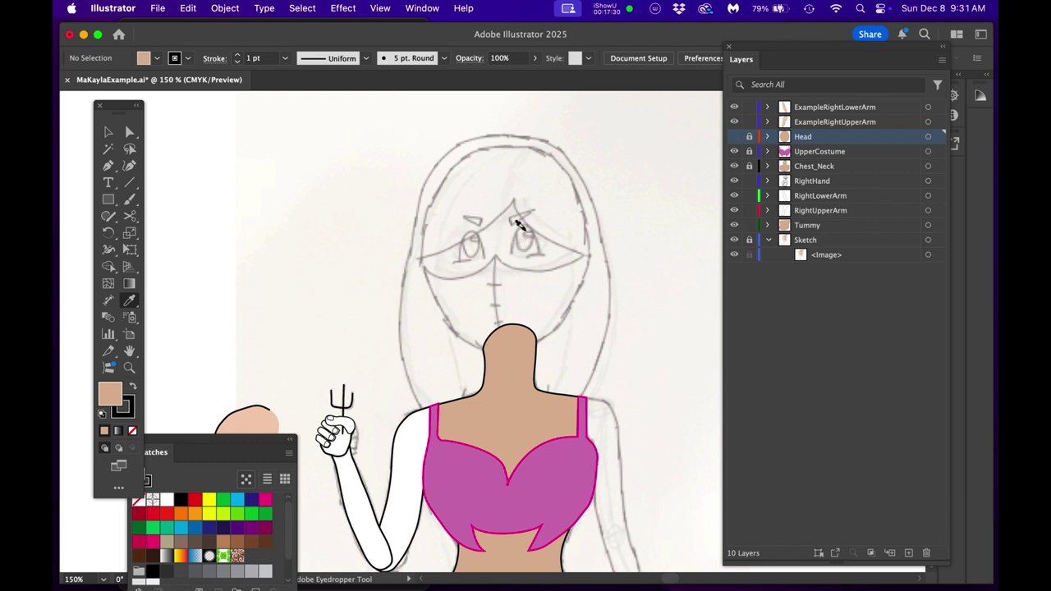
{"action": "left_click", "coordinate": [886, 144]}
{"action": "key", "text": "super+s"}
{"action": "scroll", "coordinate": [638, 258], "scroll_direction": "down", "scroll_amount": 2}
{"action": "left_click_drag", "start_coordinate": [616, 270], "coordinate": [590, 260]}
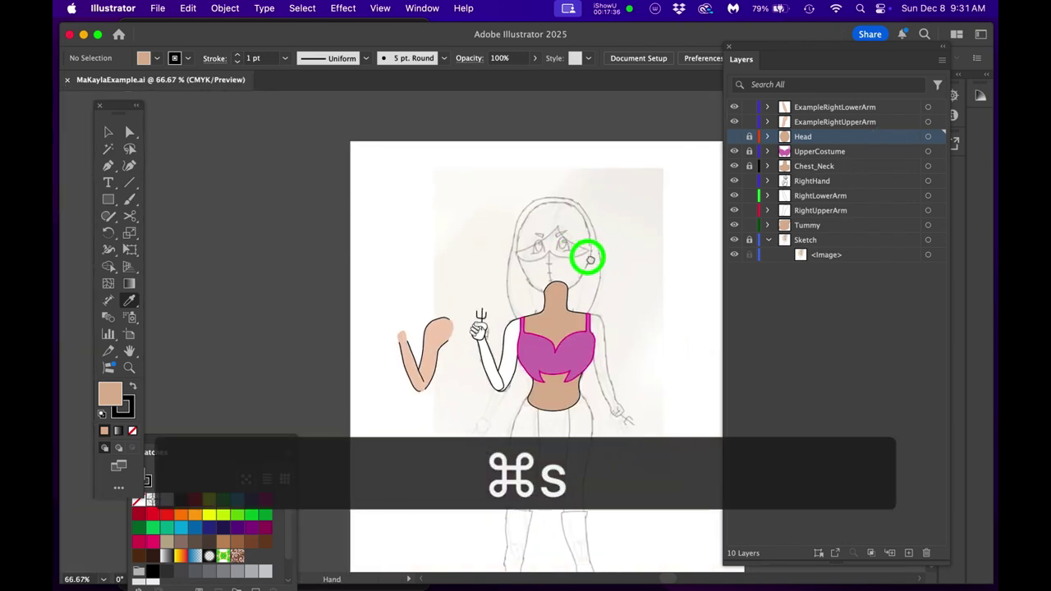
{"action": "scroll", "coordinate": [533, 320], "scroll_direction": "up", "scroll_amount": 2}
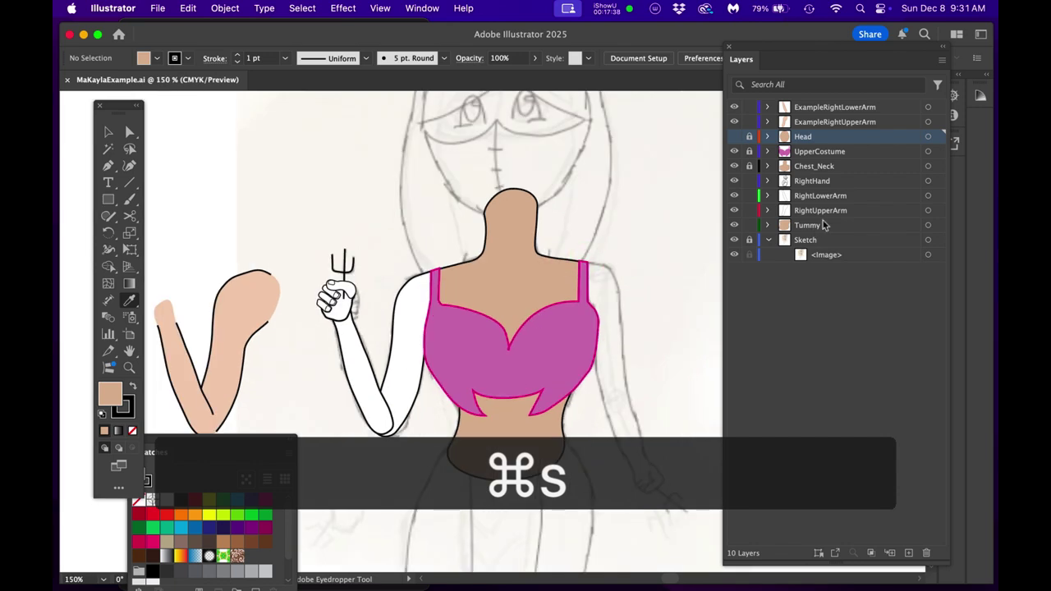
Select the Tummy layer's artwork and examine its full outline where it extends beneath the upper costume
{"action": "left_click", "coordinate": [929, 227]}
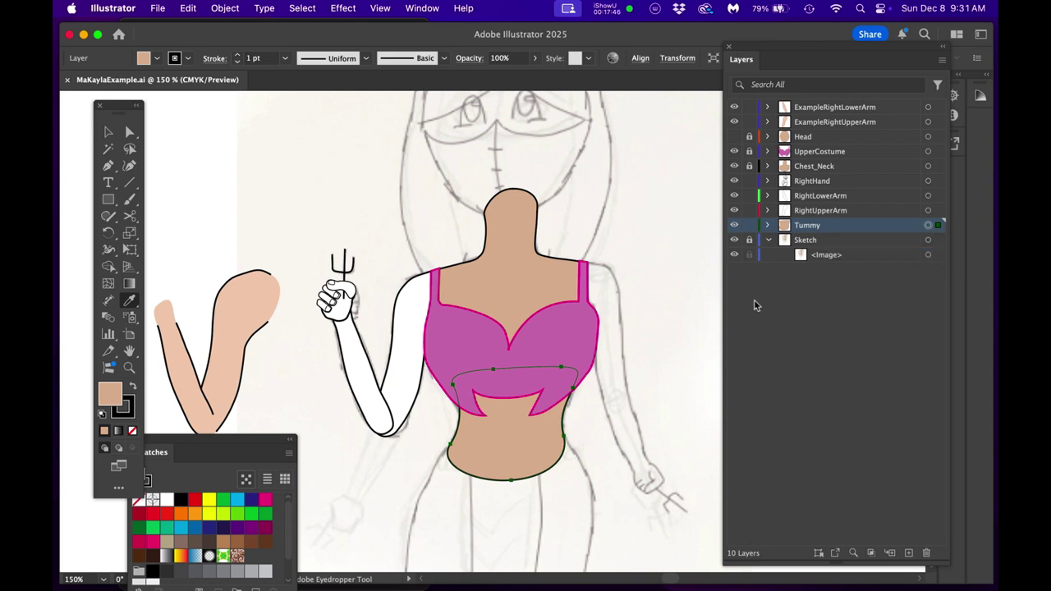
{"action": "key", "text": "super+equal"}
{"action": "key", "text": "super+equal"}
{"action": "key", "text": "super+equal"}
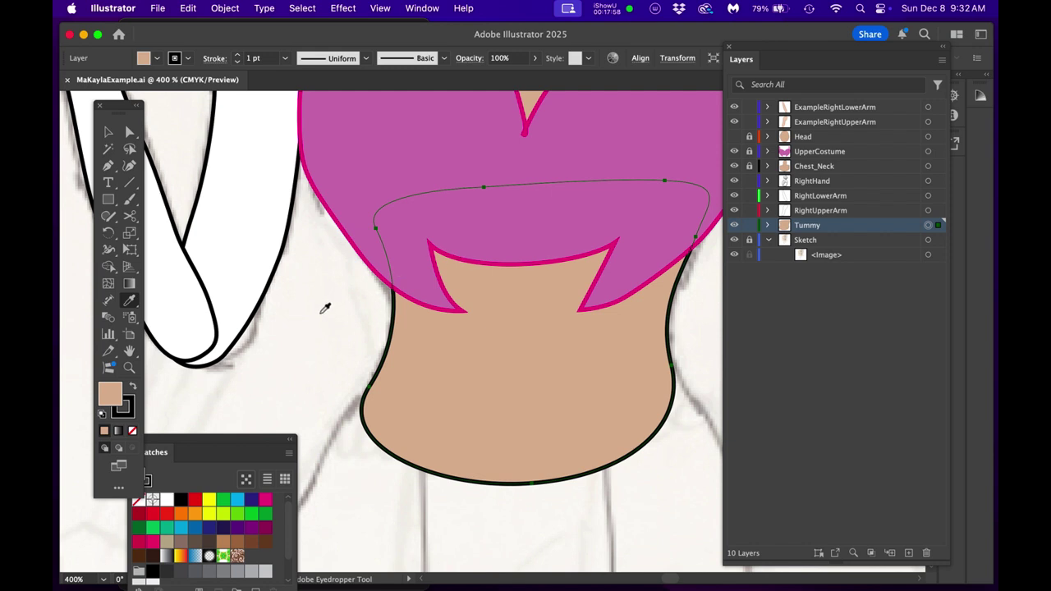
{"action": "scroll", "coordinate": [324, 308], "scroll_direction": "down", "scroll_amount": 3}
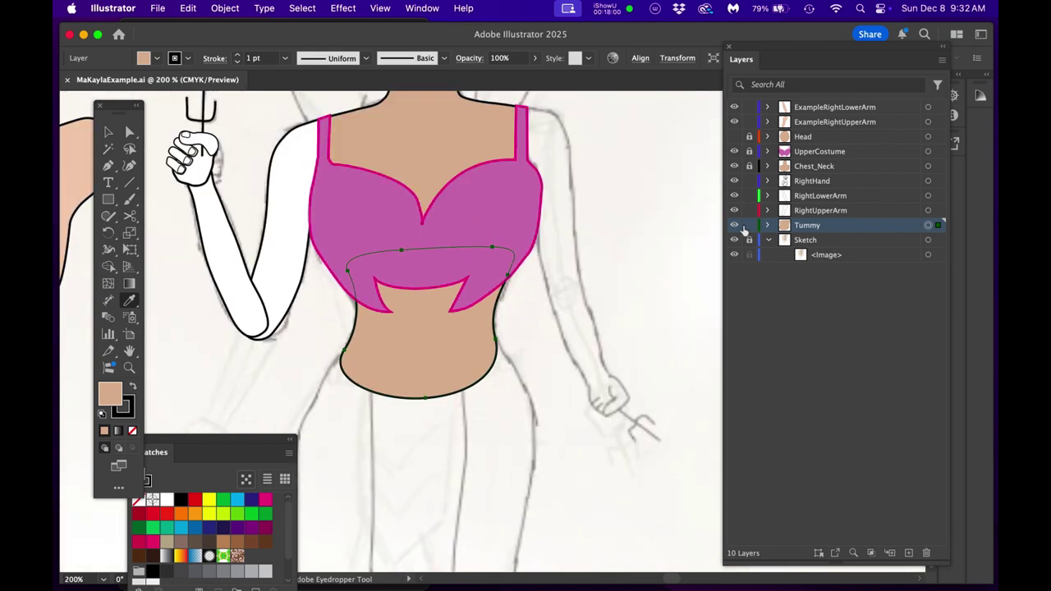
Move the Tummy layer above UpperCostume to view the whole shape, undo the reordering, and deselect the artwork
{"action": "left_click_drag", "start_coordinate": [840, 230], "coordinate": [854, 144]}
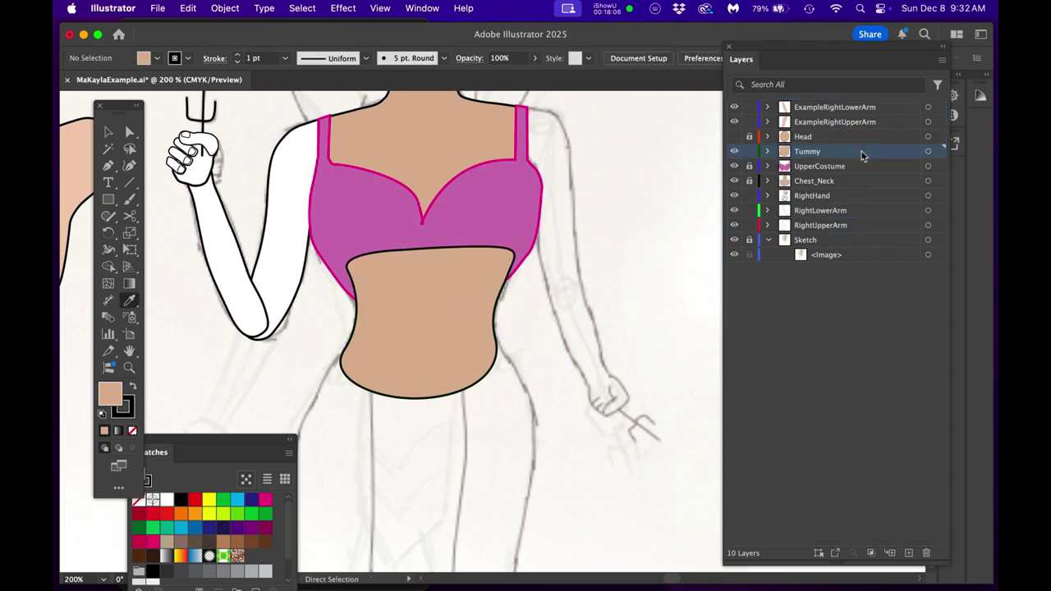
{"action": "key", "text": "super+z"}
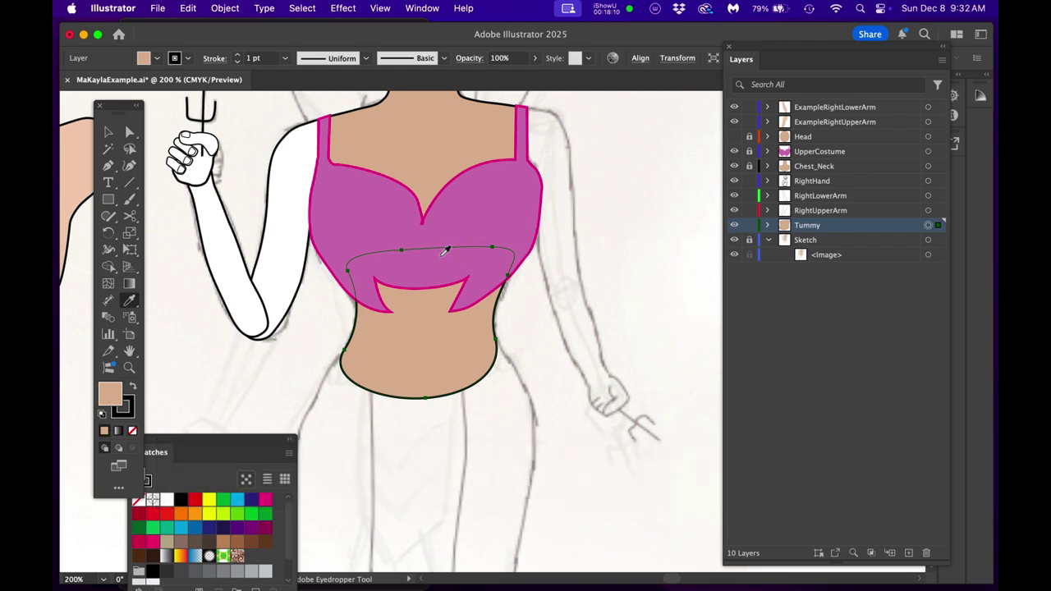
{"action": "left_click", "coordinate": [594, 230]}
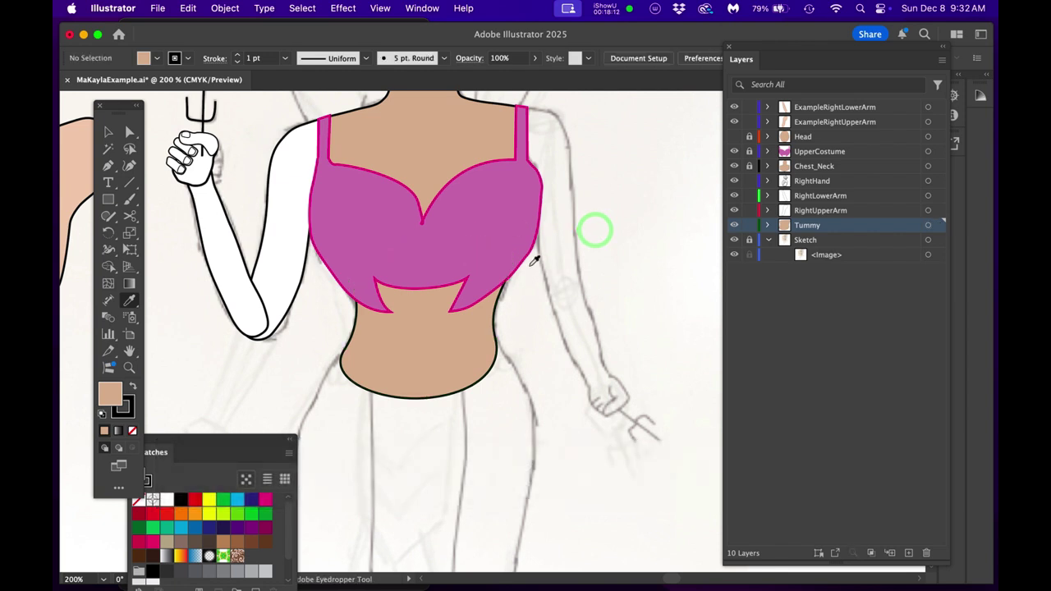
{"action": "scroll", "coordinate": [534, 261], "scroll_direction": "down", "scroll_amount": 2}
{"action": "left_click_drag", "start_coordinate": [529, 251], "coordinate": [556, 351]}
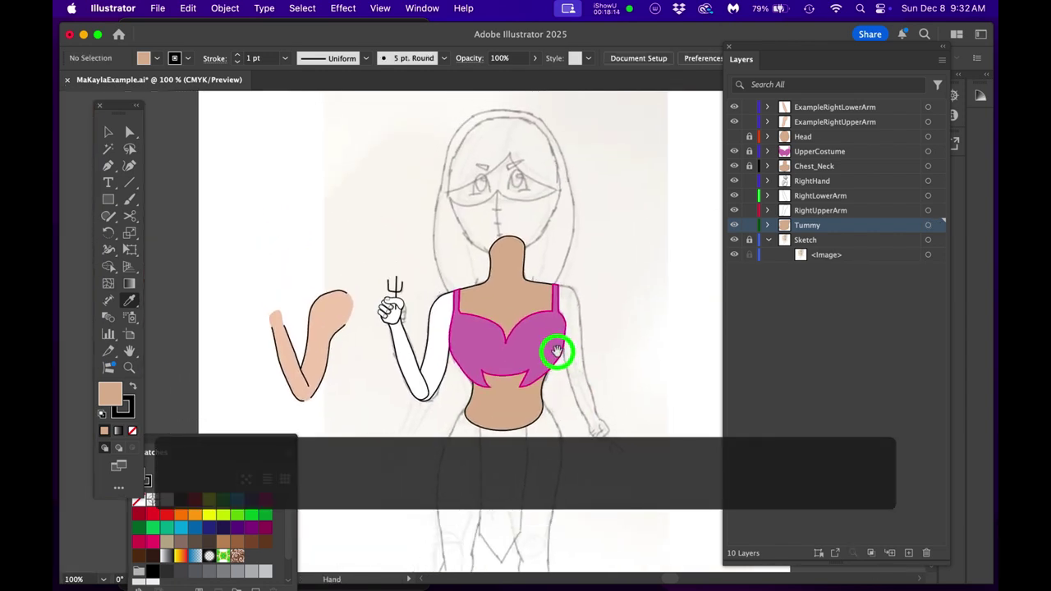